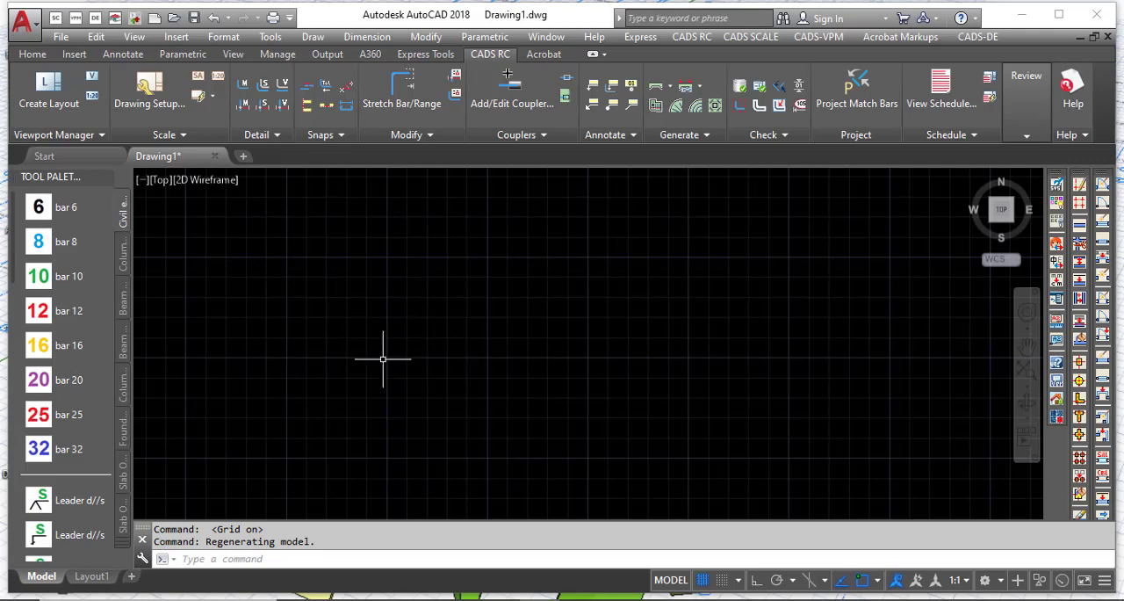
{"action": "scroll", "coordinate": [382, 359], "scroll_direction": "down", "scroll_amount": 2}
{"action": "scroll", "coordinate": [309, 397], "scroll_direction": "down", "scroll_amount": 2}
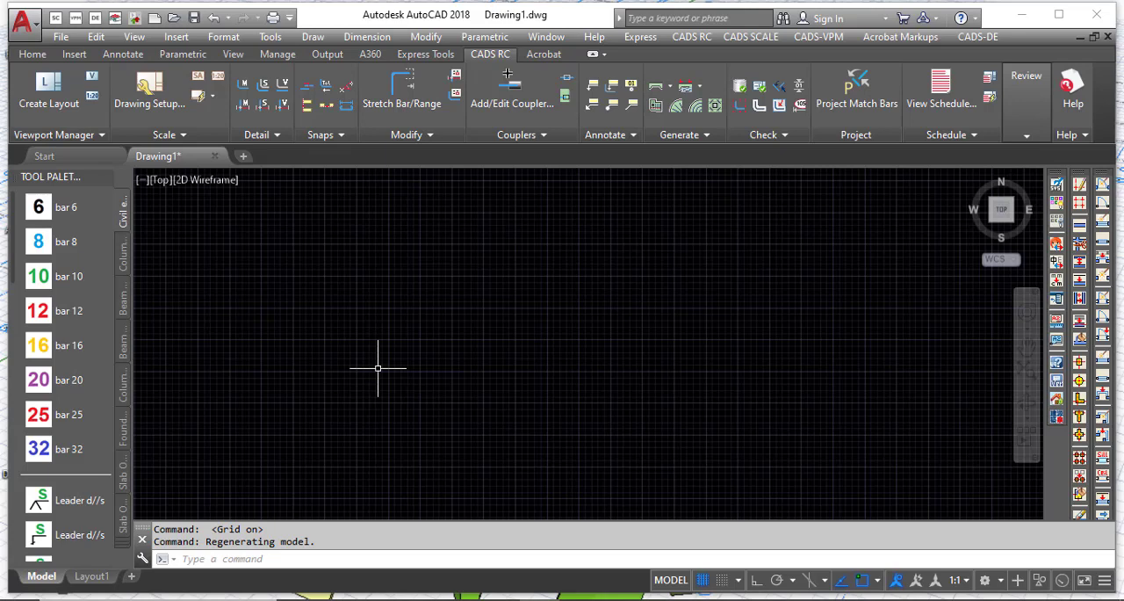
{"action": "scroll", "coordinate": [677, 363], "scroll_direction": "down", "scroll_amount": 5}
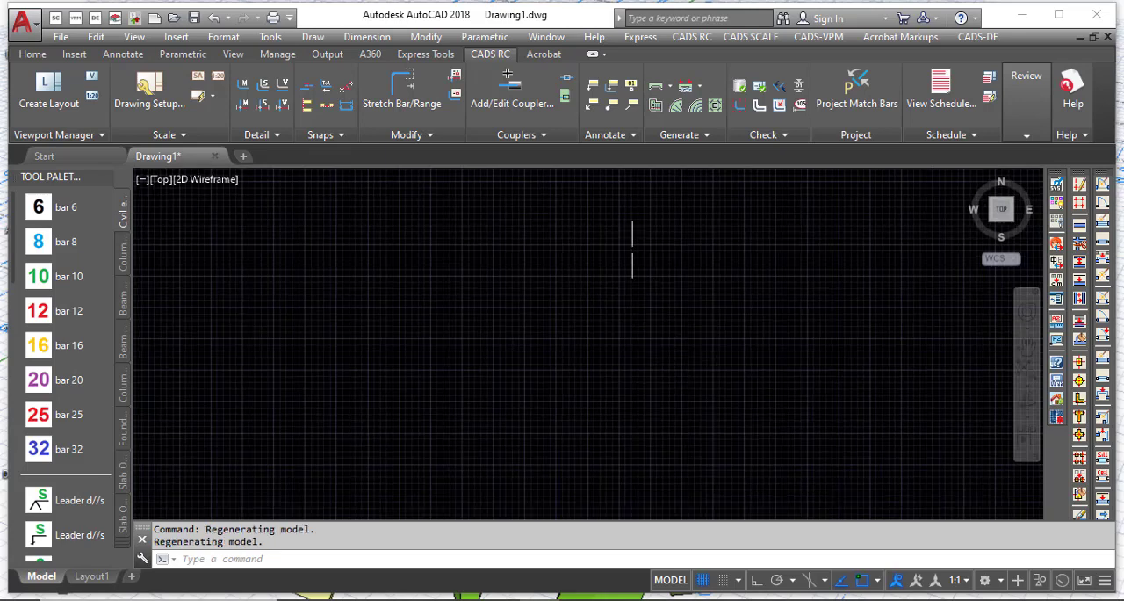
{"action": "left_click", "coordinate": [672, 88]}
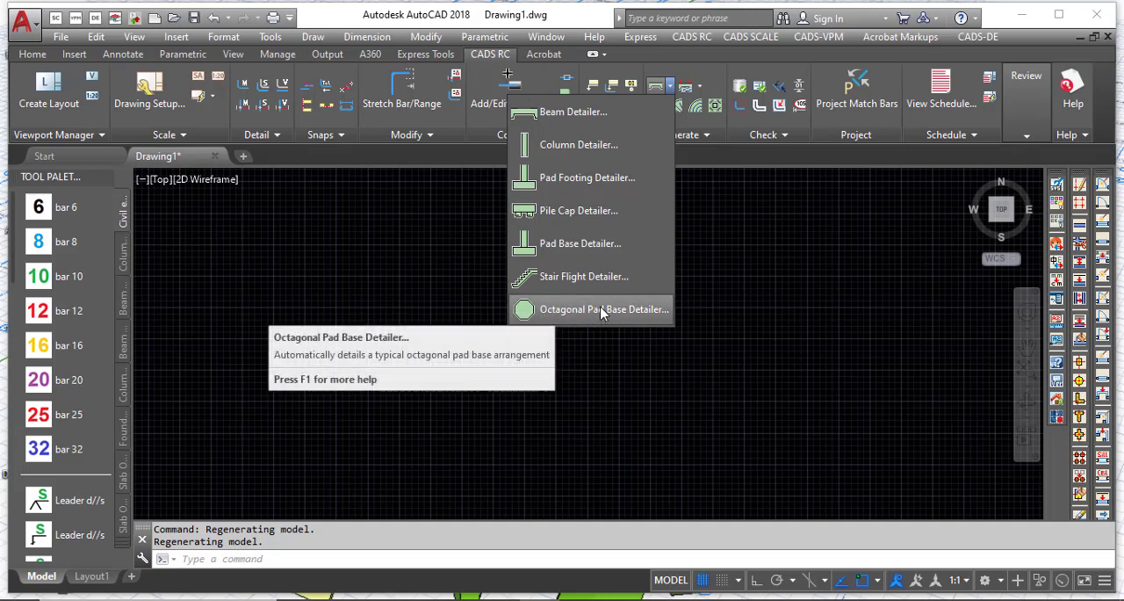
{"action": "left_click", "coordinate": [715, 165]}
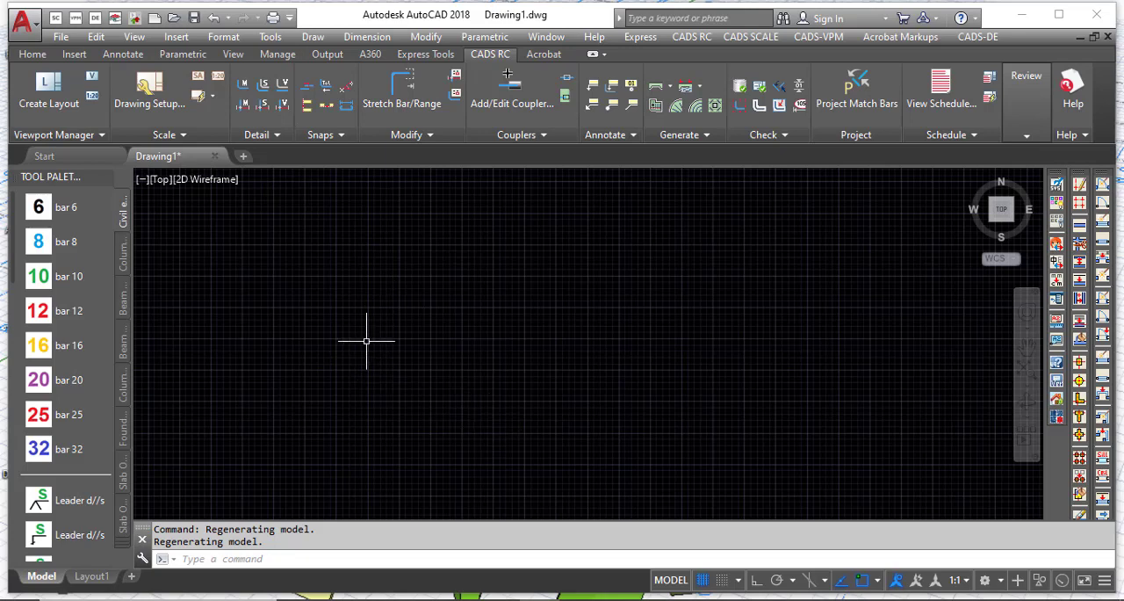
{"action": "scroll", "coordinate": [375, 333], "scroll_direction": "up", "scroll_amount": 3}
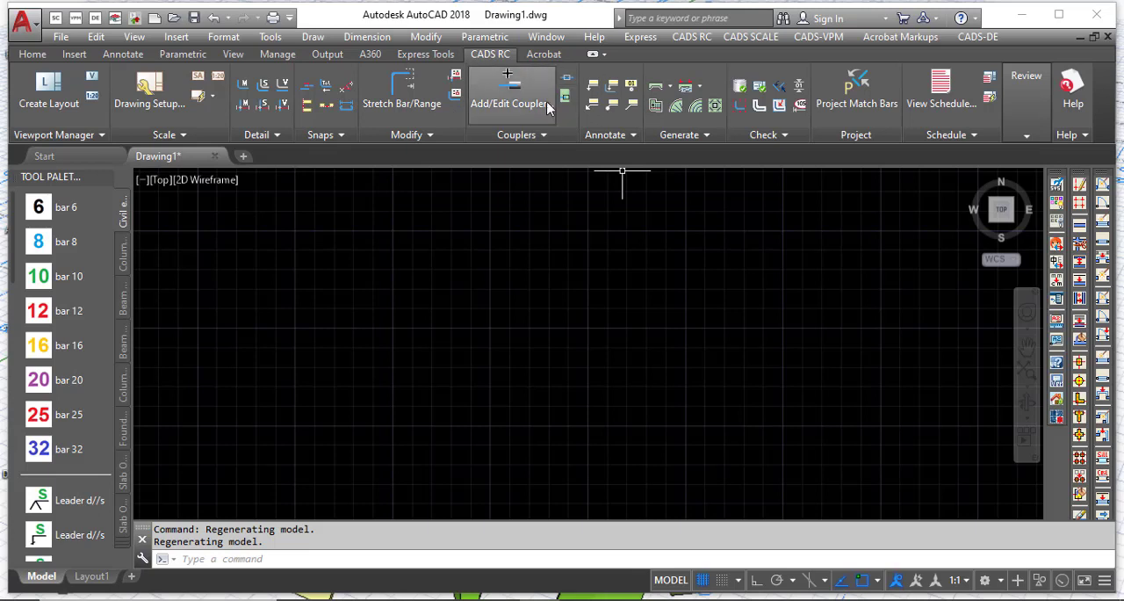
Step: Start the Pad Base Detailer and create a reinforcement member titled "pad base"
{"action": "left_click", "coordinate": [673, 88]}
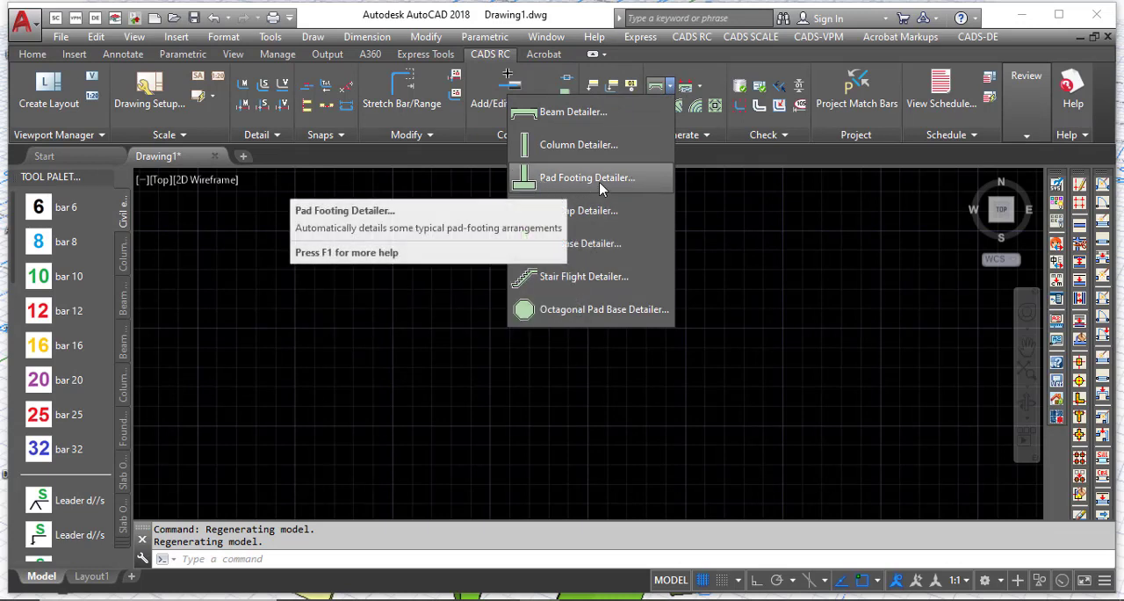
{"action": "left_click", "coordinate": [590, 244]}
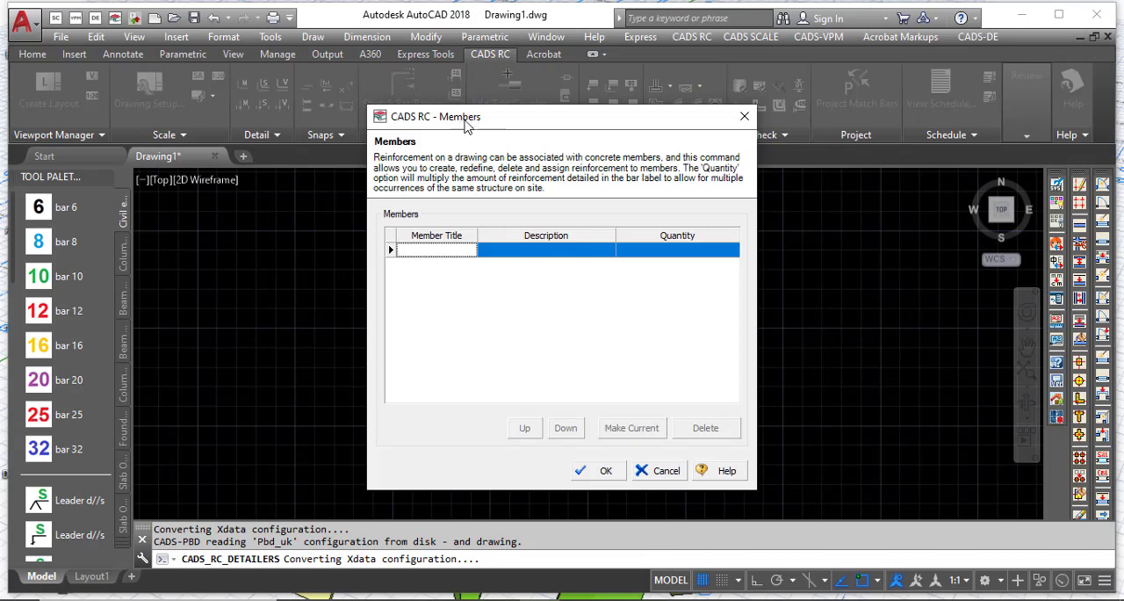
{"action": "left_click_drag", "start_coordinate": [454, 119], "coordinate": [473, 116]}
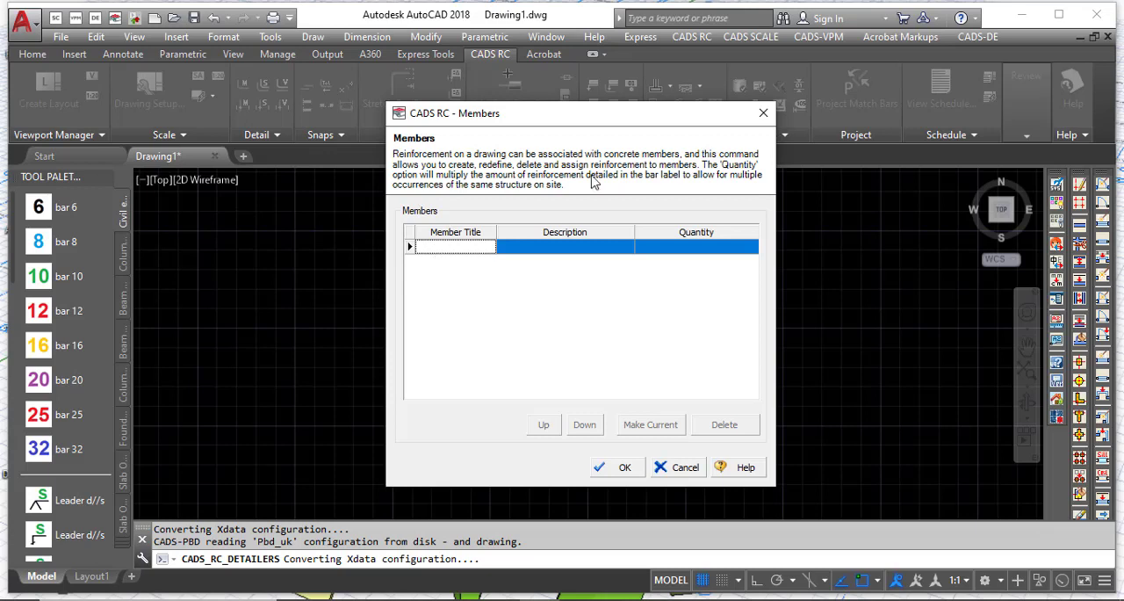
{"action": "left_click", "coordinate": [452, 249]}
{"action": "type", "text": "pad base"}
{"action": "left_click", "coordinate": [573, 247]}
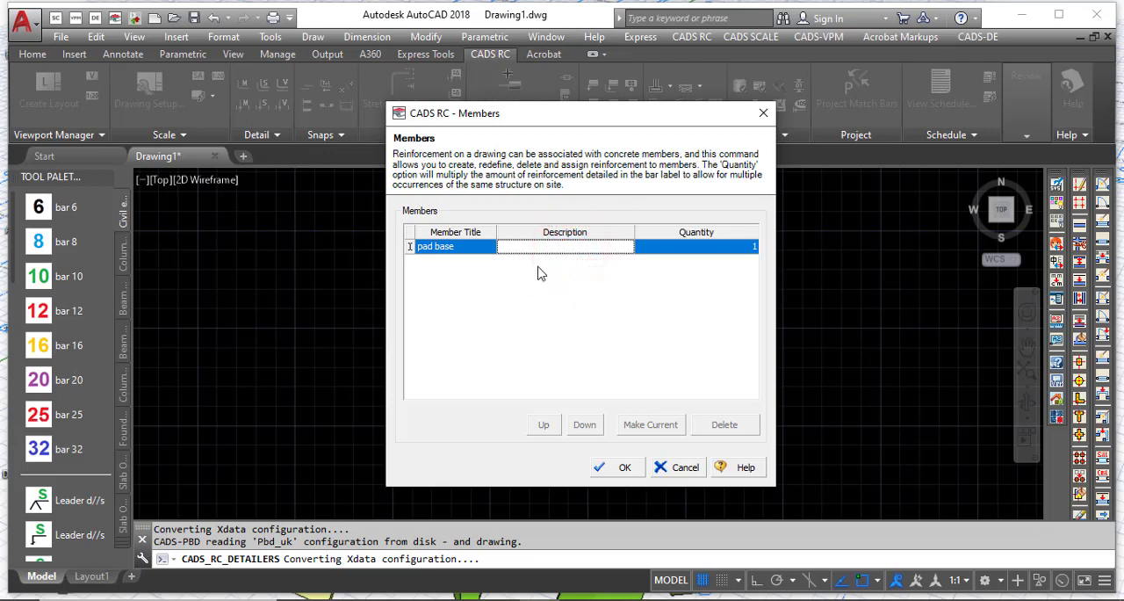
{"action": "left_click", "coordinate": [690, 250]}
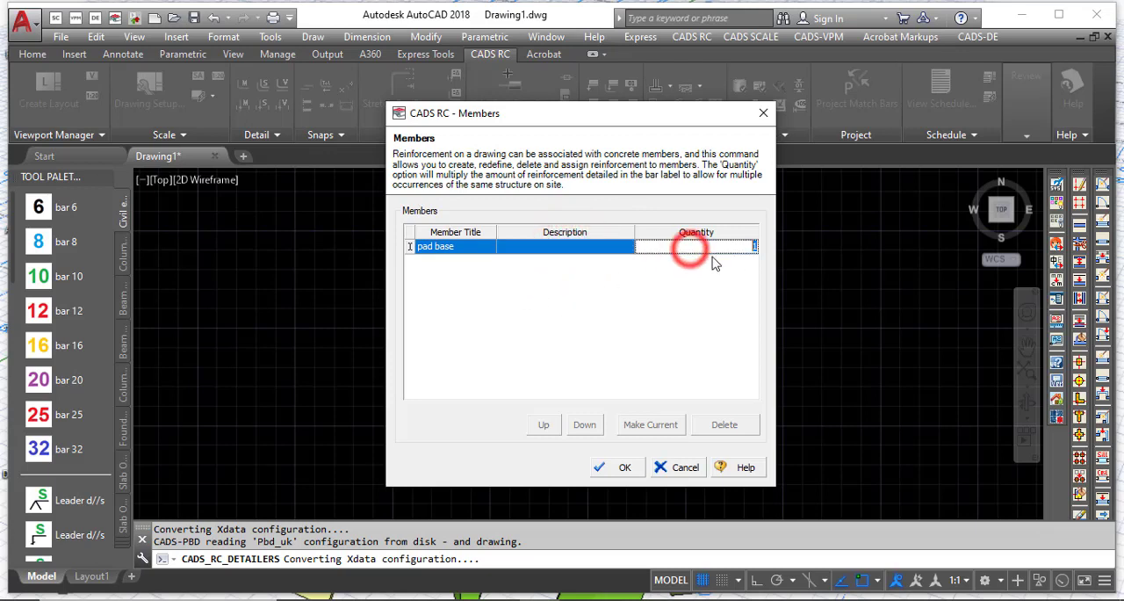
{"action": "left_click", "coordinate": [603, 260]}
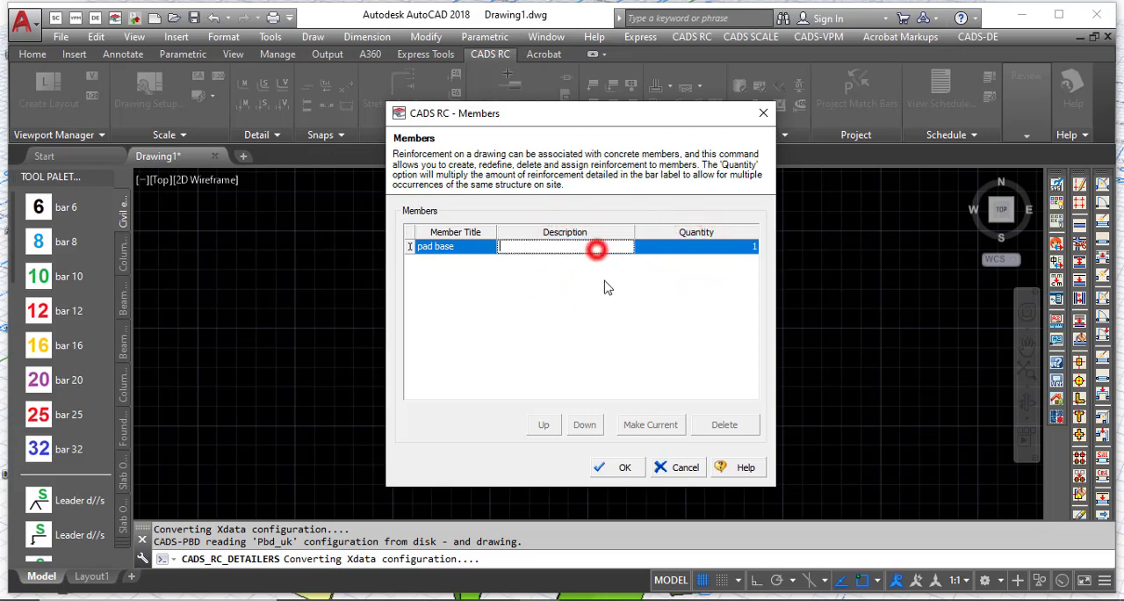
{"action": "left_click", "coordinate": [617, 465]}
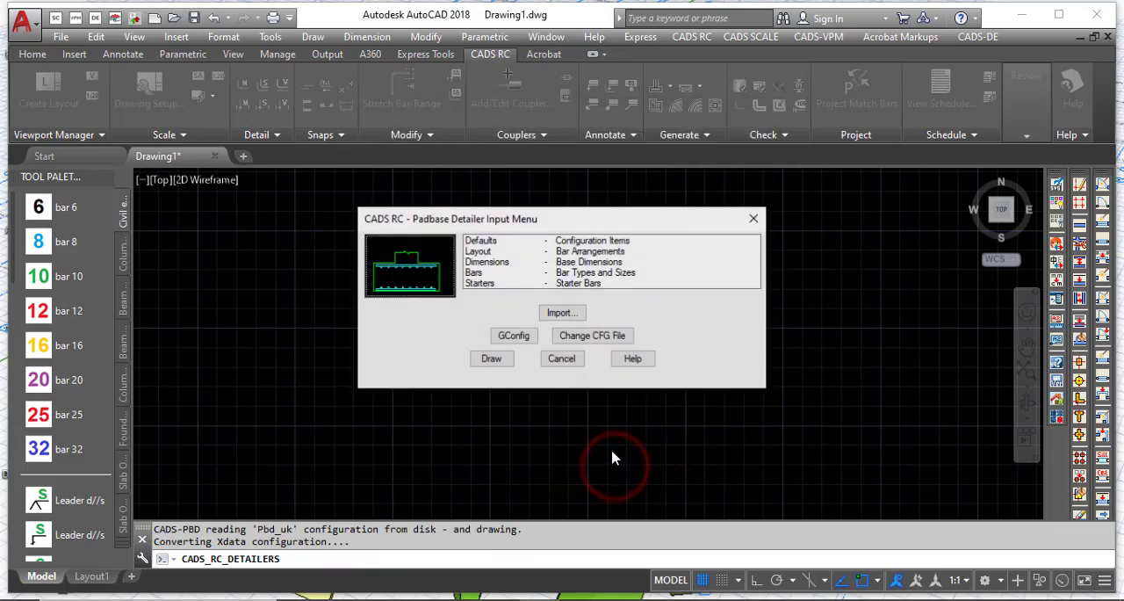
Step: Open the Defaults configuration items of the pad base detailer
{"action": "left_click_drag", "start_coordinate": [470, 221], "coordinate": [475, 209]}
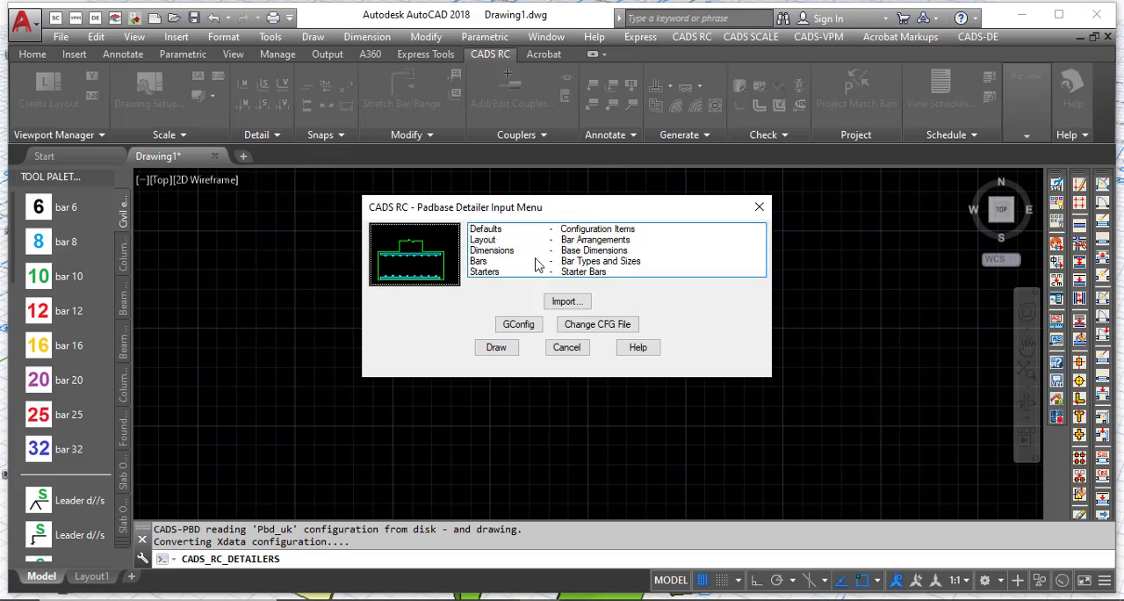
{"action": "left_click", "coordinate": [524, 230]}
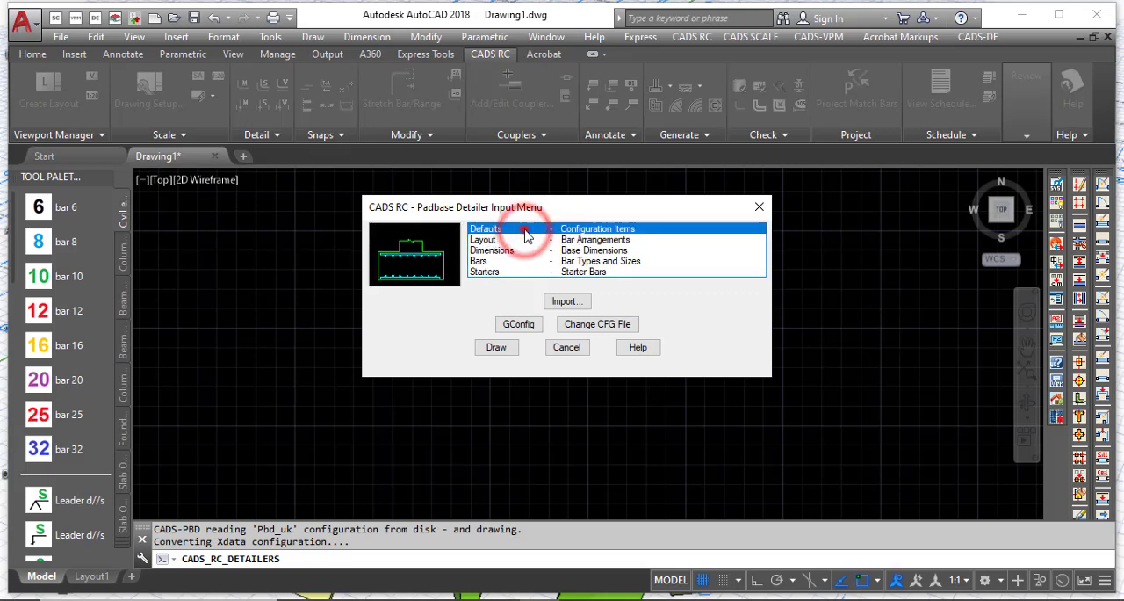
{"action": "left_click", "coordinate": [524, 230]}
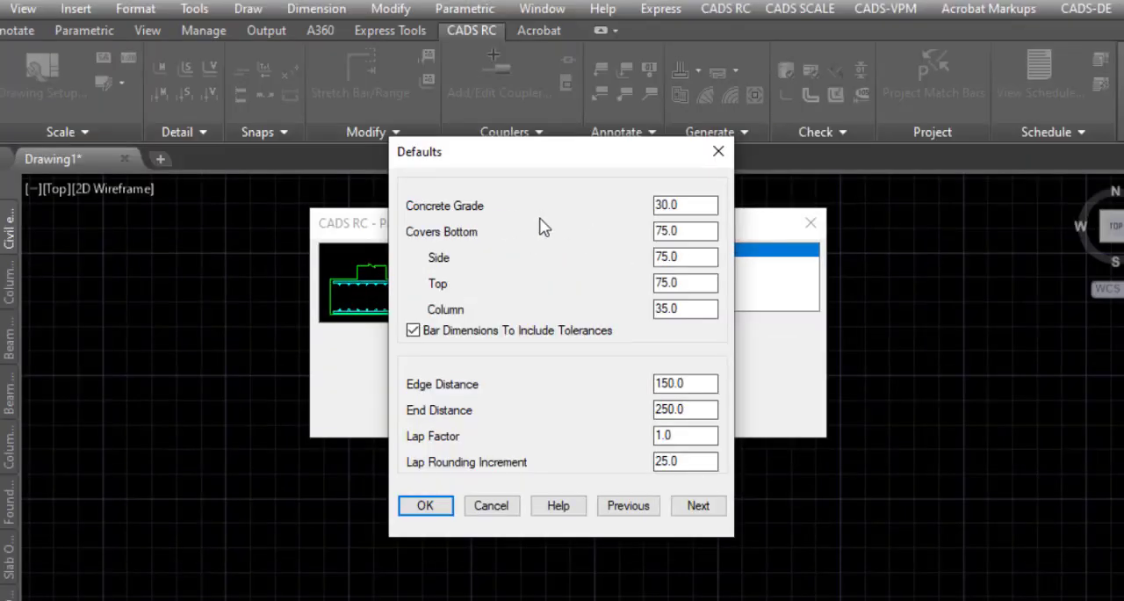
{"action": "double_click", "coordinate": [673, 205]}
{"action": "left_click", "coordinate": [707, 202]}
{"action": "left_click_drag", "start_coordinate": [706, 206], "coordinate": [654, 220]}
{"action": "left_click", "coordinate": [665, 207]}
{"action": "left_click_drag", "start_coordinate": [691, 203], "coordinate": [643, 209]}
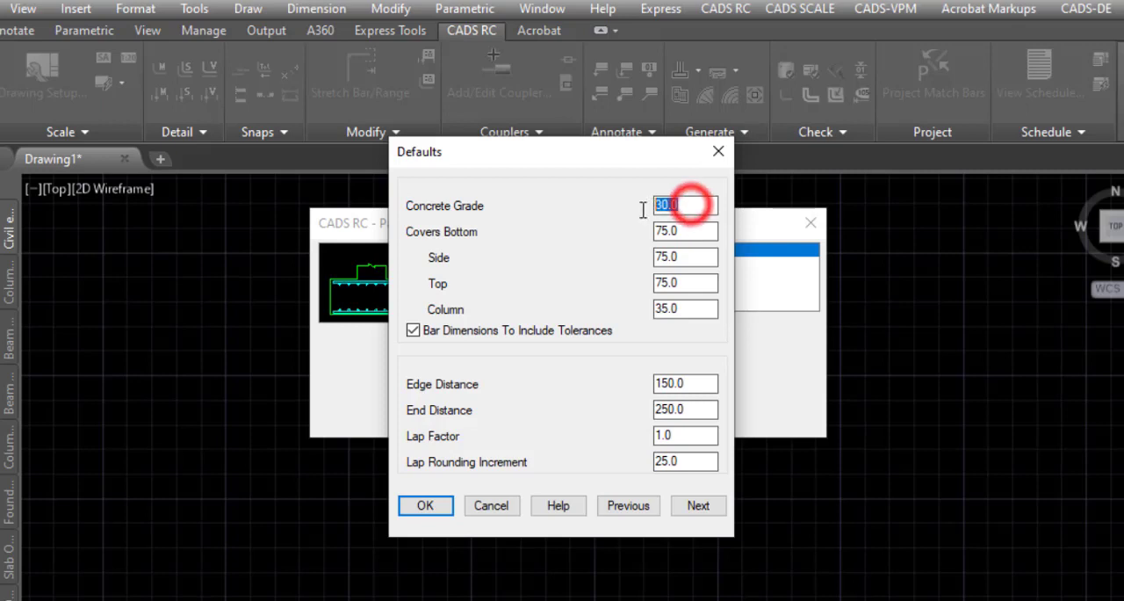
{"action": "left_click", "coordinate": [694, 209]}
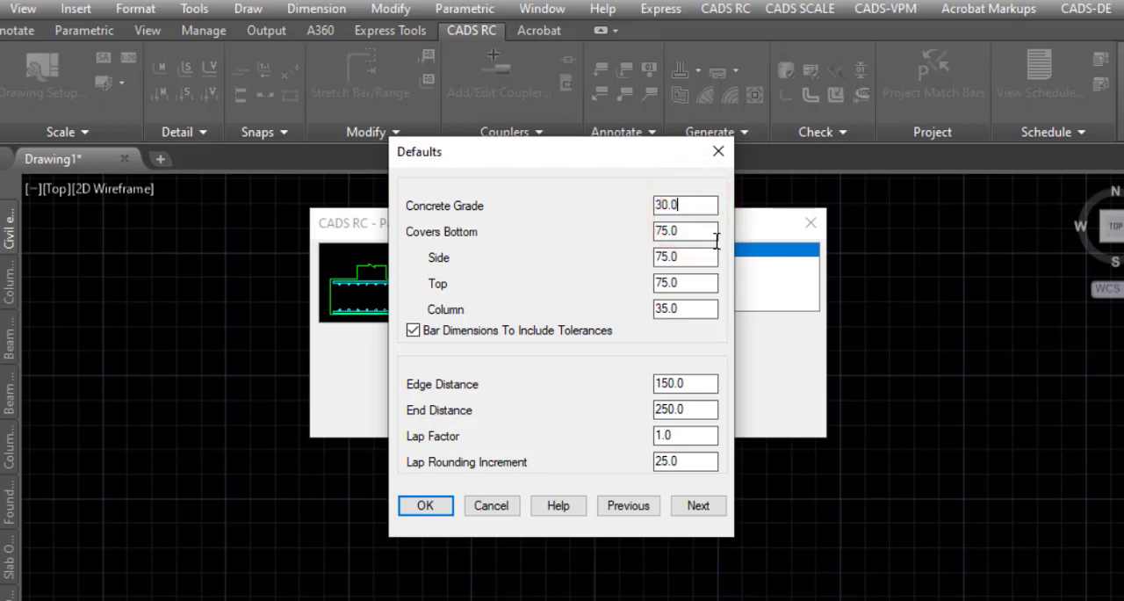
Step: Set the bottom, side and top concrete covers of the pad base to 40
{"action": "left_click_drag", "start_coordinate": [703, 233], "coordinate": [630, 249]}
{"action": "type", "text": "40"}
{"action": "left_click", "coordinate": [694, 256]}
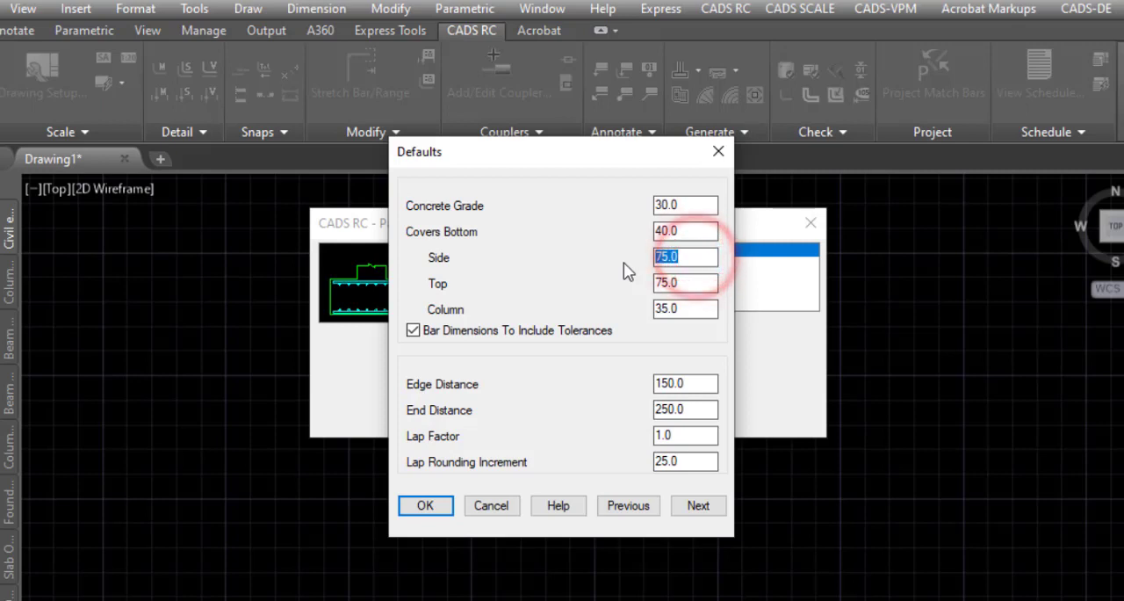
{"action": "type", "text": "40"}
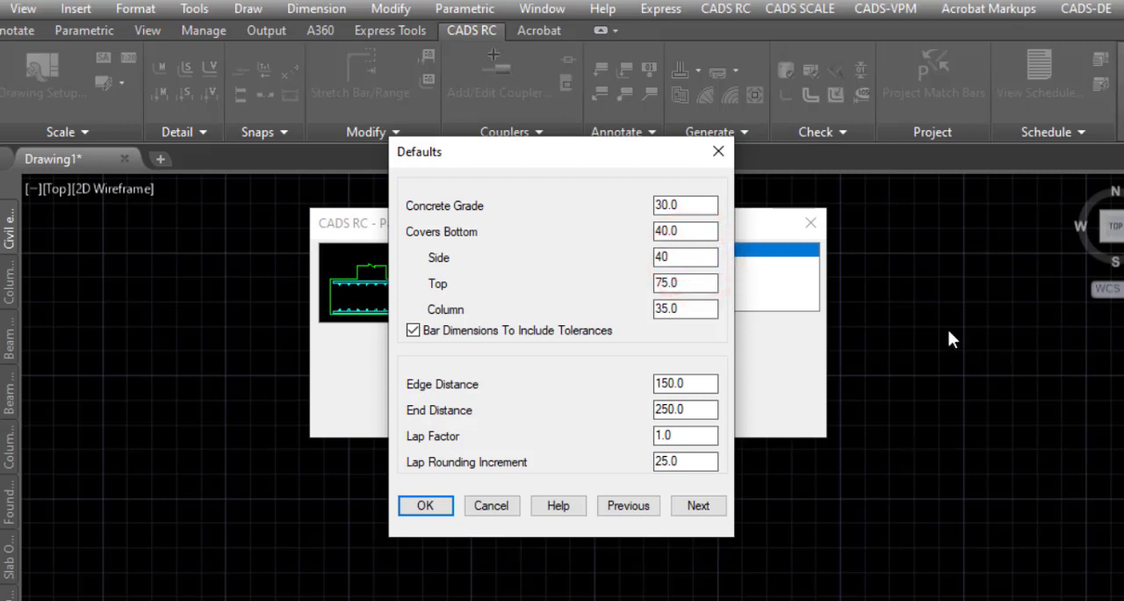
{"action": "left_click", "coordinate": [680, 282]}
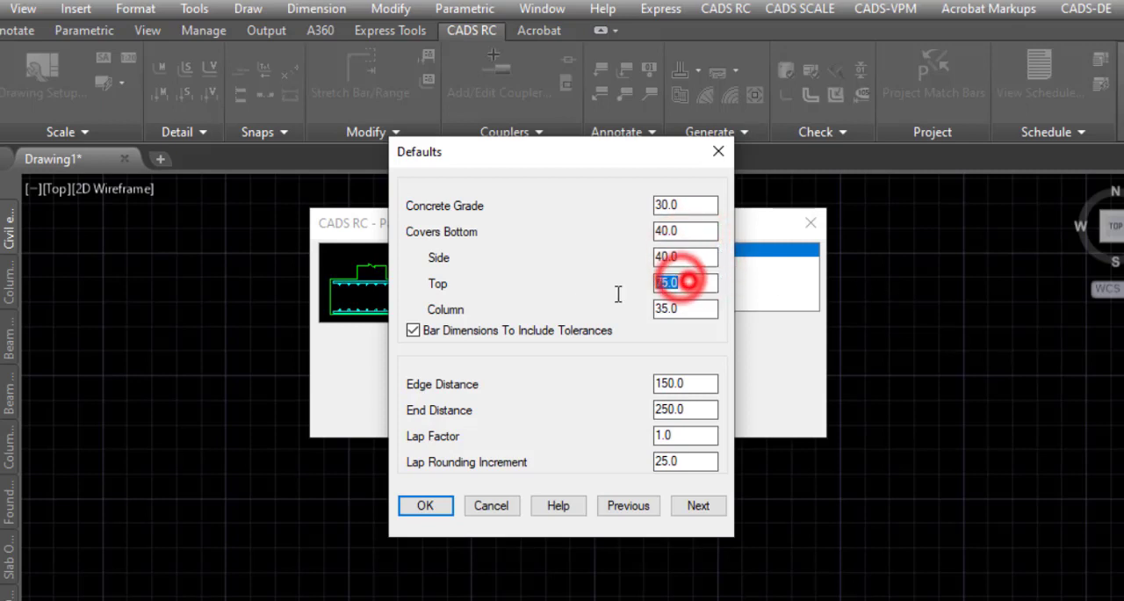
{"action": "type", "text": "40"}
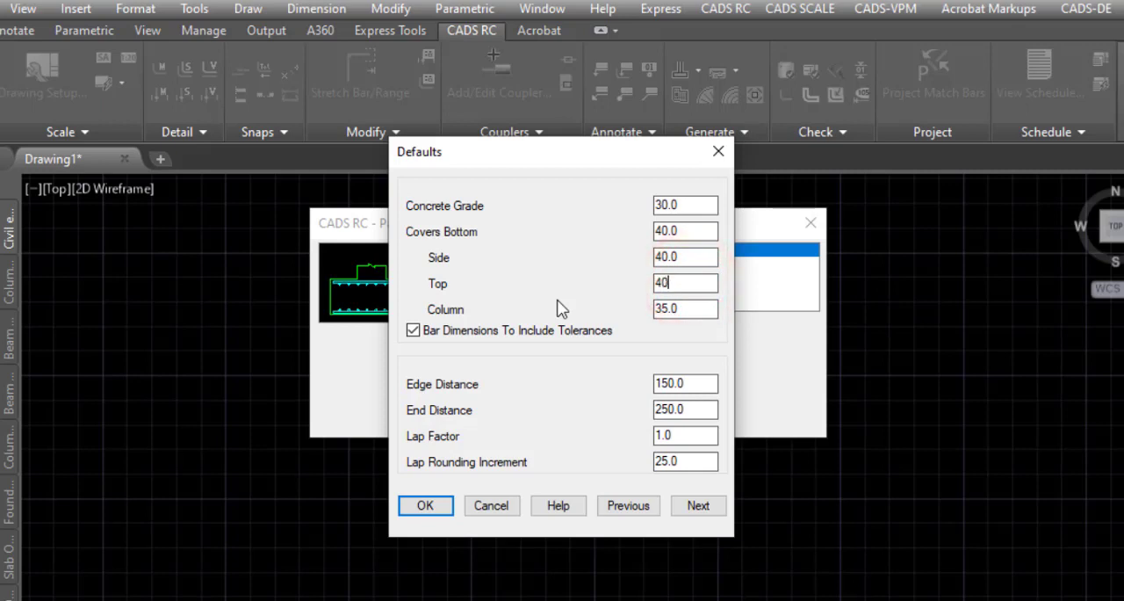
{"action": "left_click", "coordinate": [700, 255]}
Step: Set the column cover to 25 and continue to the bar arrangements
{"action": "left_click", "coordinate": [697, 311]}
{"action": "double_click", "coordinate": [697, 311]}
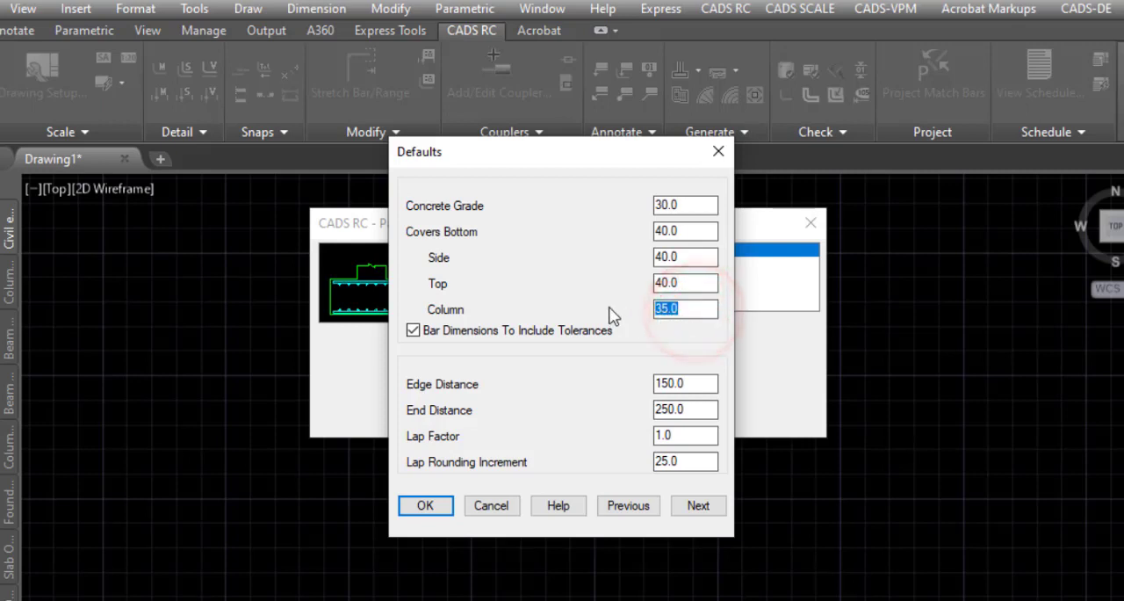
{"action": "type", "text": "25"}
{"action": "left_click", "coordinate": [702, 283]}
{"action": "double_click", "coordinate": [700, 281]}
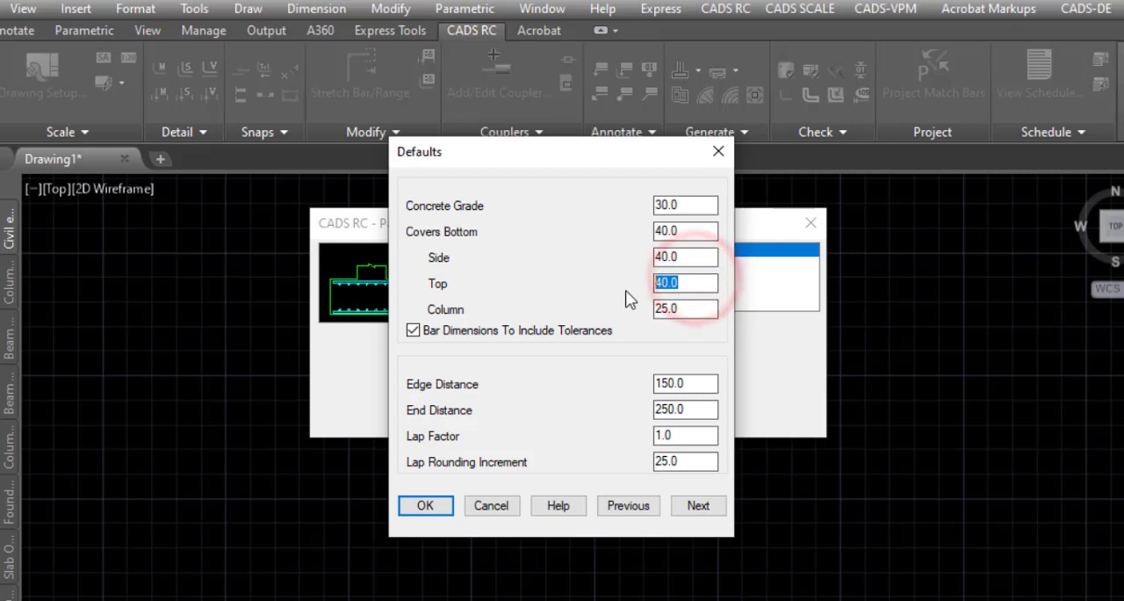
{"action": "double_click", "coordinate": [669, 254]}
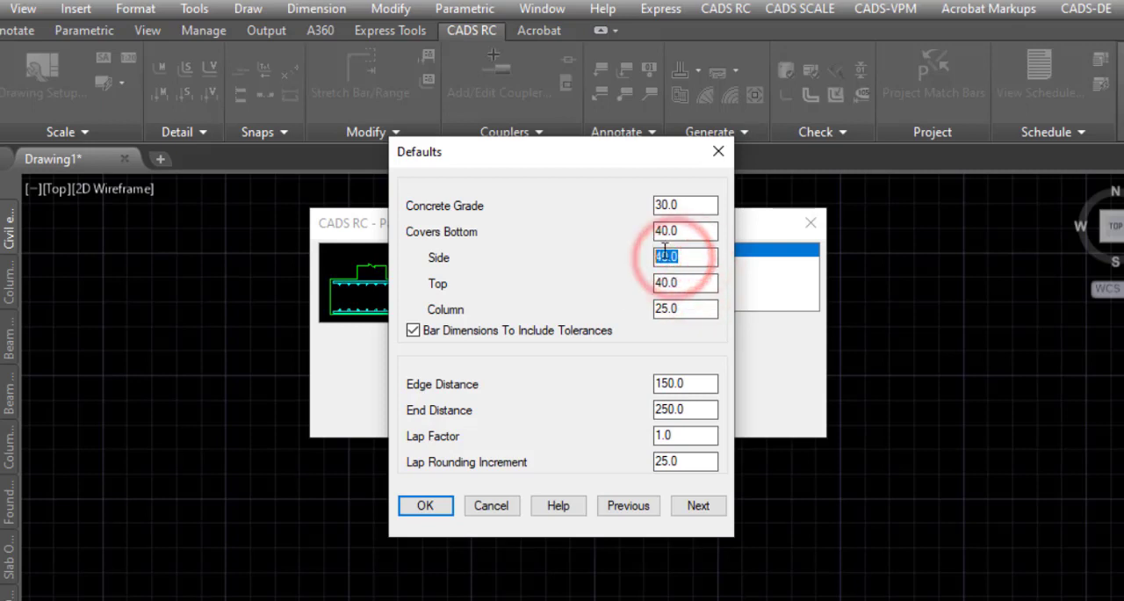
{"action": "double_click", "coordinate": [674, 230]}
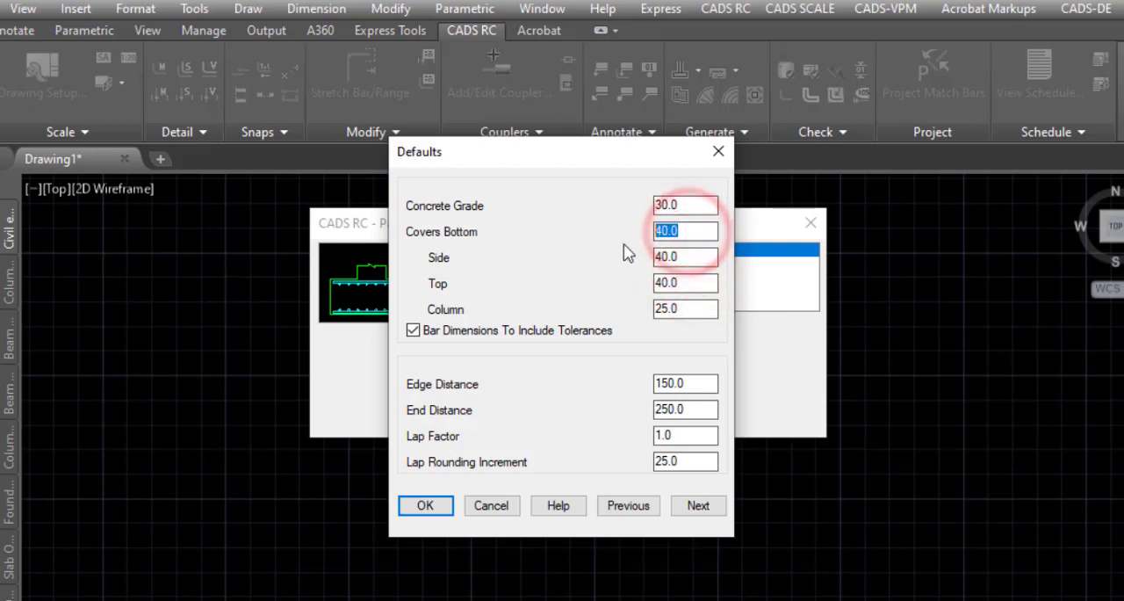
{"action": "left_click", "coordinate": [687, 305]}
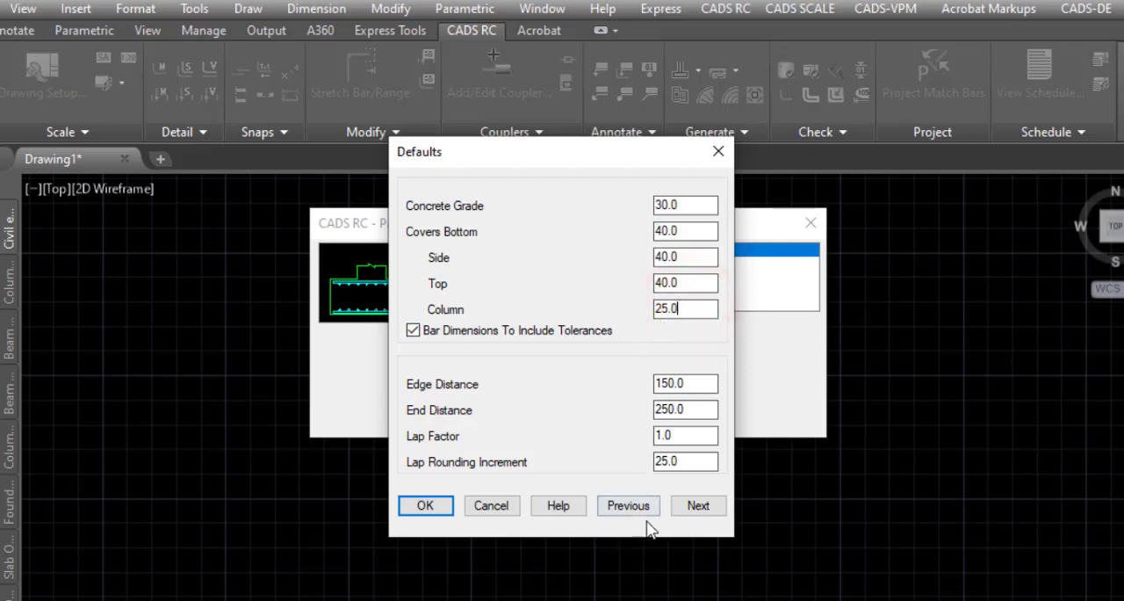
{"action": "left_click", "coordinate": [689, 507]}
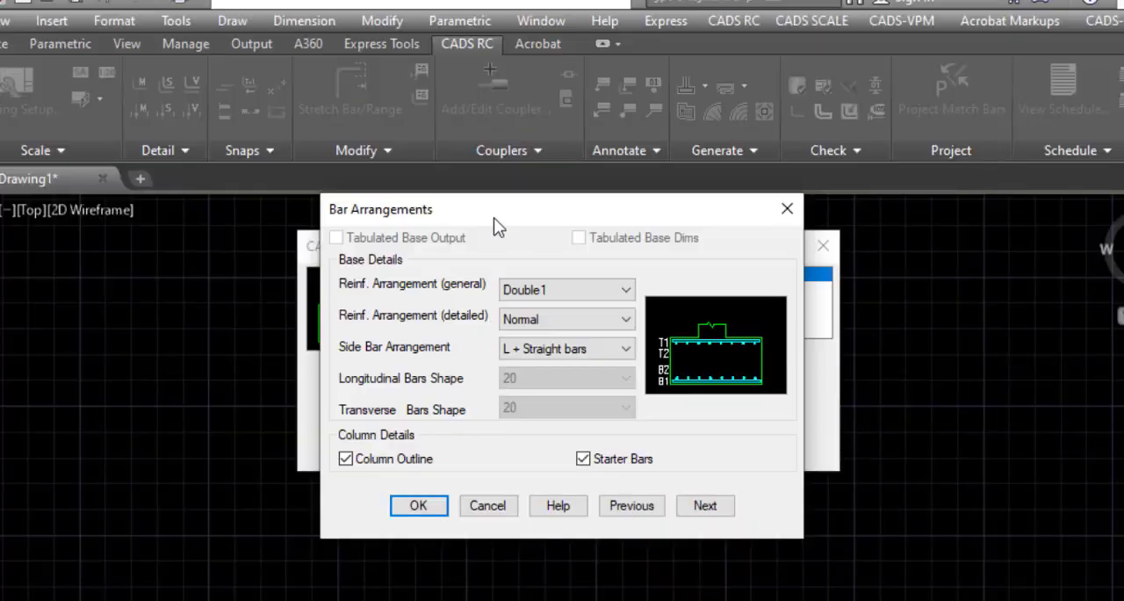
Step: Set the general reinforcement arrangement of the pad base to Single1
{"action": "left_click_drag", "start_coordinate": [493, 218], "coordinate": [522, 188]}
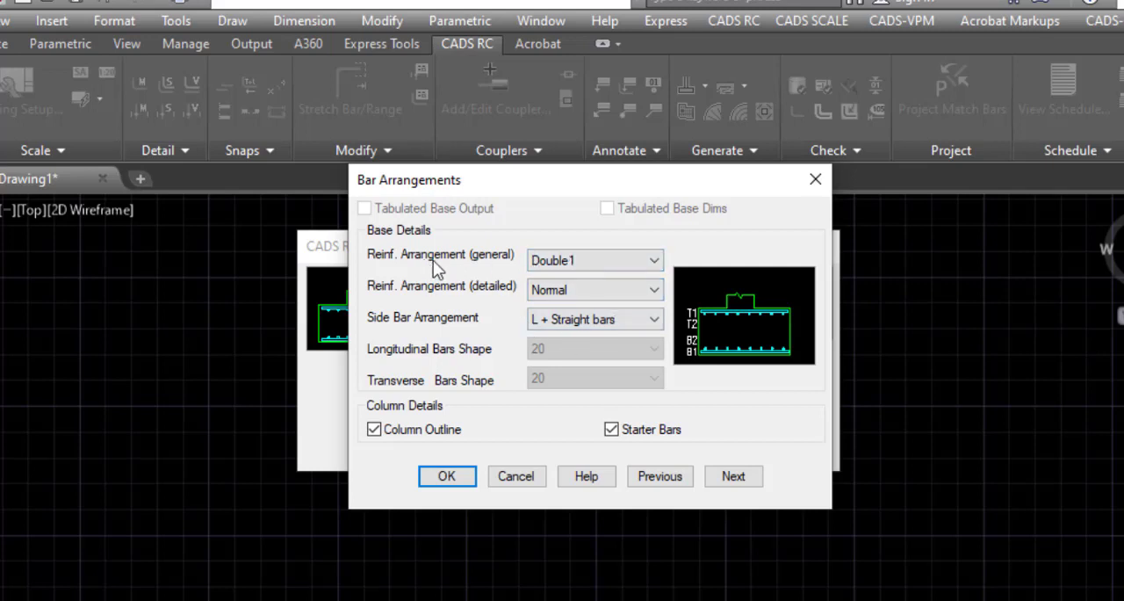
{"action": "left_click", "coordinate": [556, 260]}
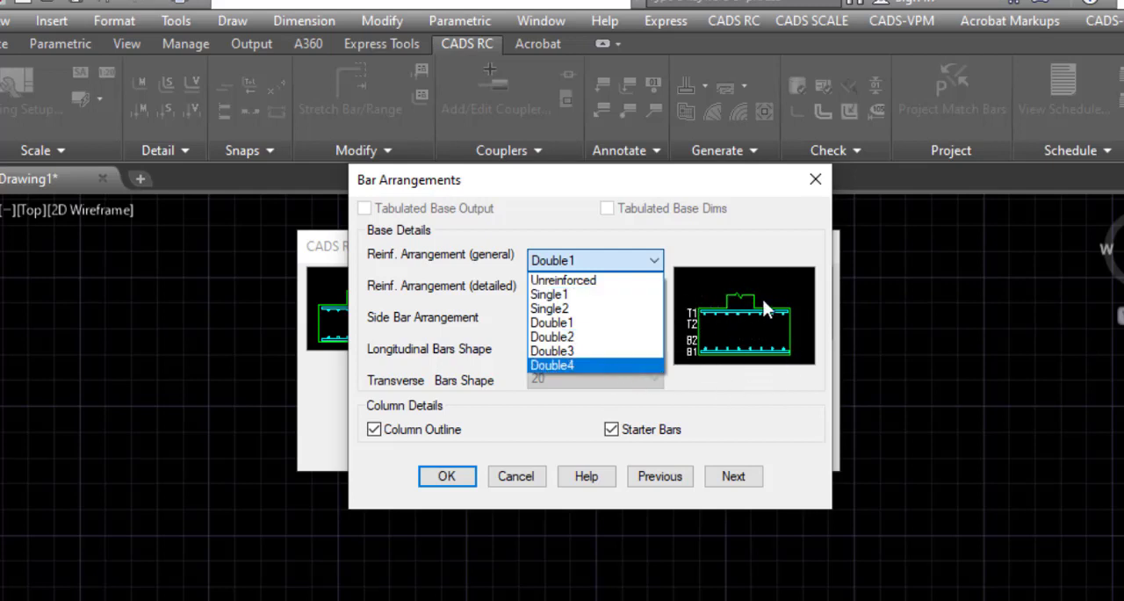
{"action": "left_click", "coordinate": [583, 281]}
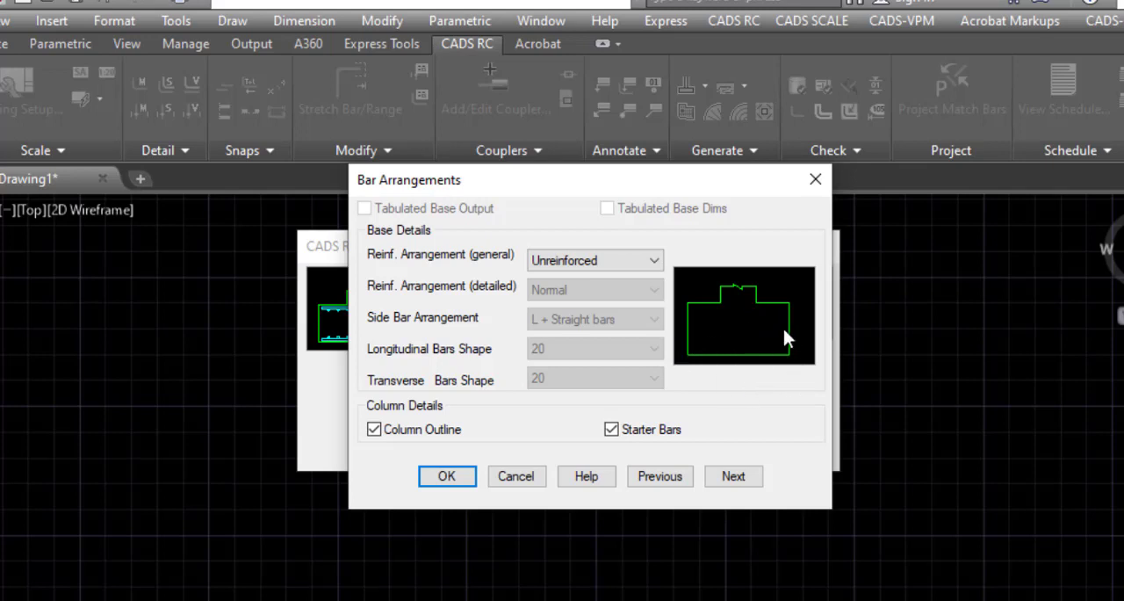
{"action": "left_click", "coordinate": [631, 261]}
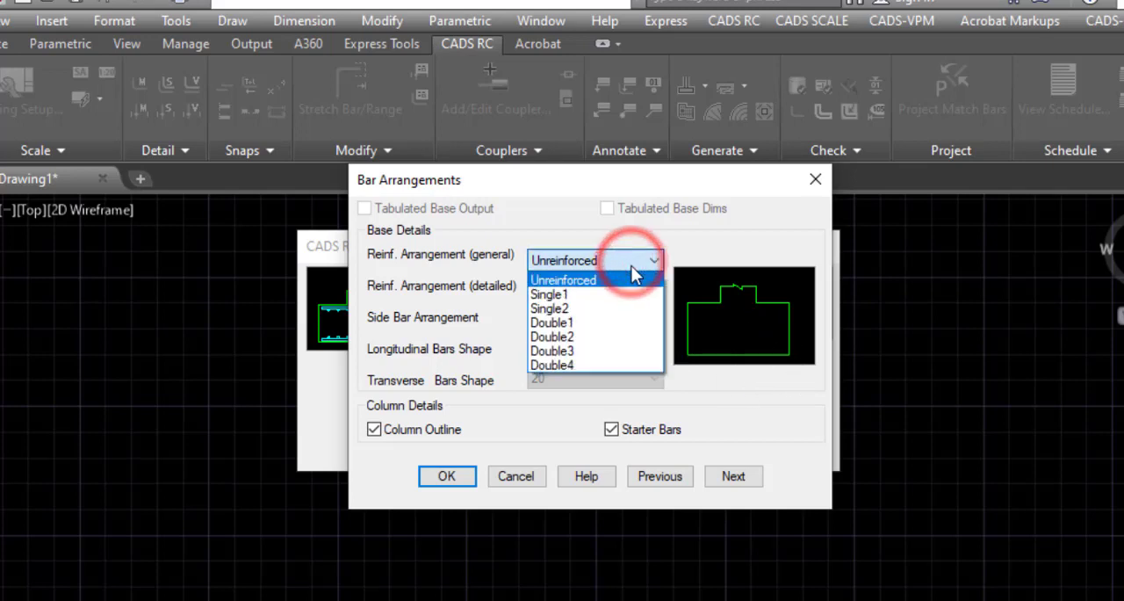
{"action": "left_click", "coordinate": [599, 297]}
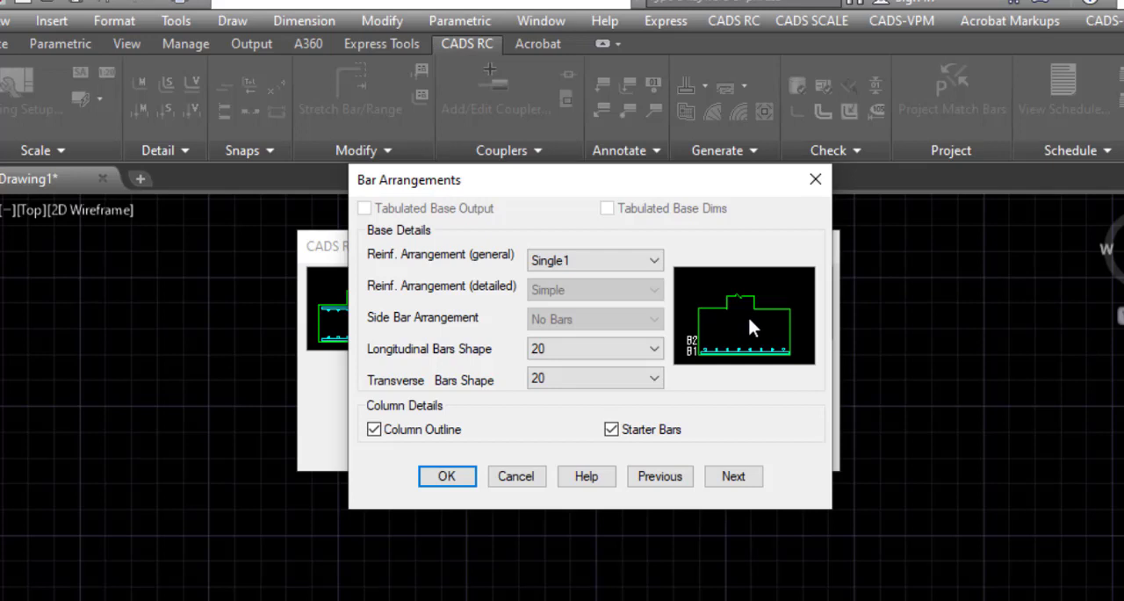
{"action": "left_click", "coordinate": [606, 260]}
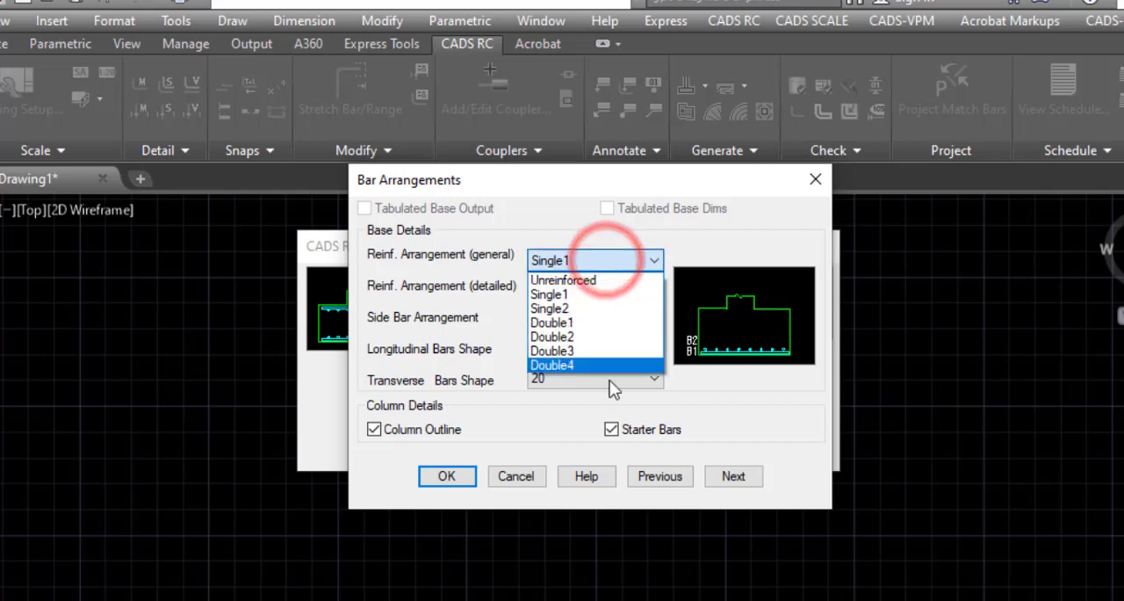
{"action": "left_click", "coordinate": [597, 296]}
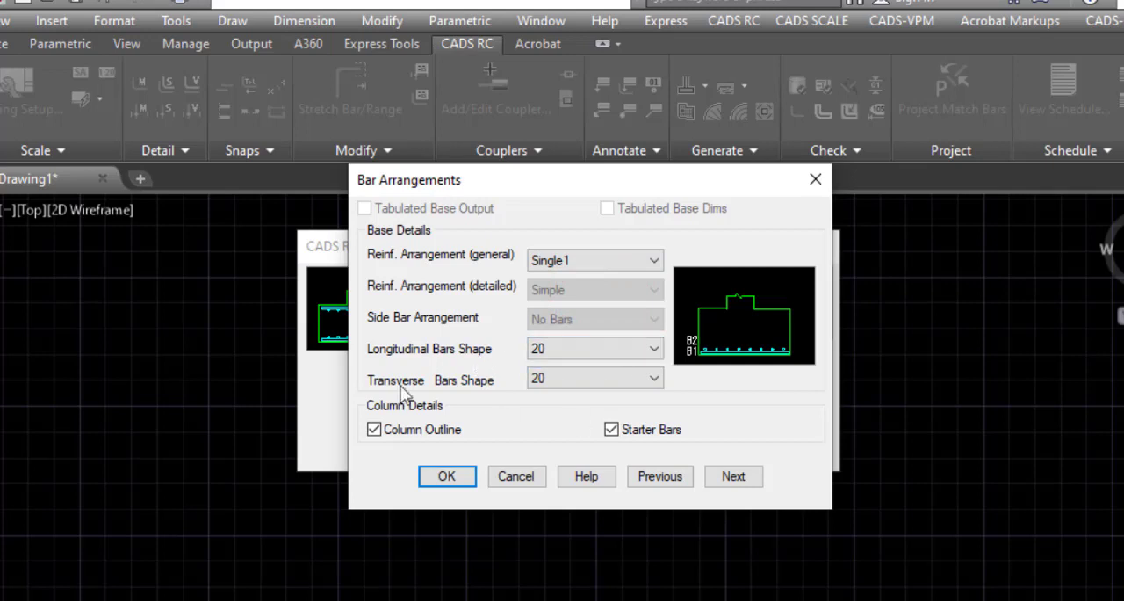
Step: Set both the longitudinal and the transverse bar shapes of the pad base to 38
{"action": "left_click", "coordinate": [548, 355]}
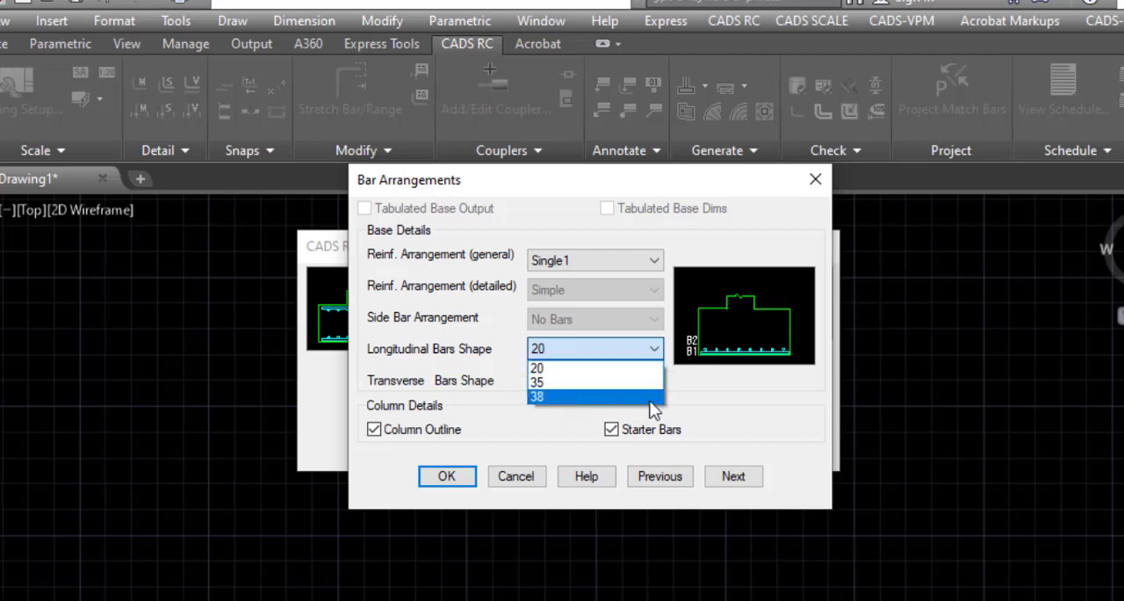
{"action": "left_click", "coordinate": [558, 397]}
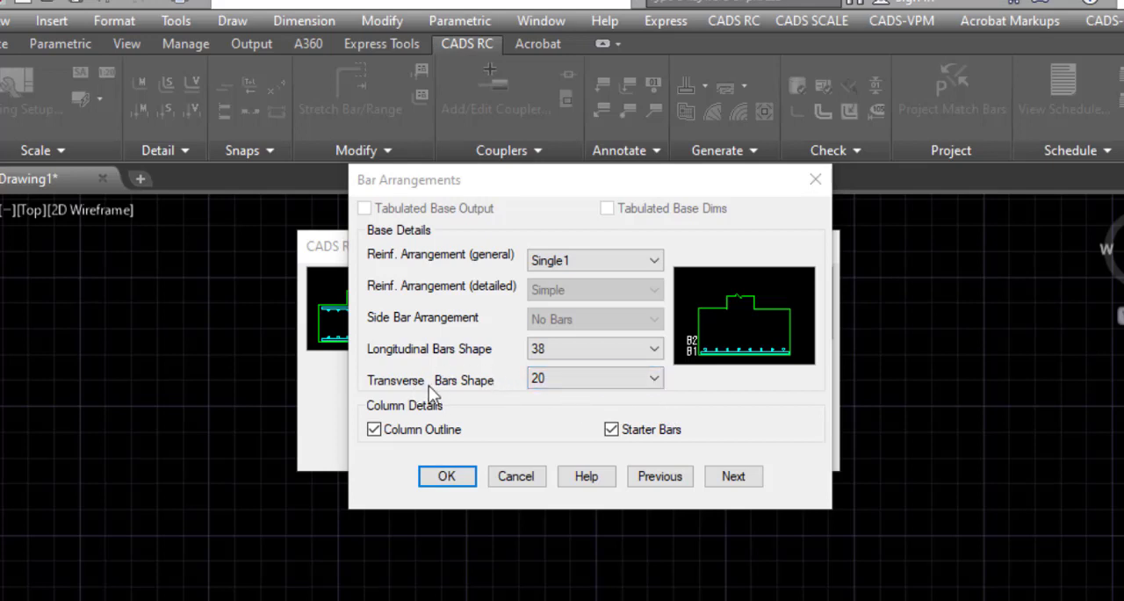
{"action": "left_click", "coordinate": [570, 378]}
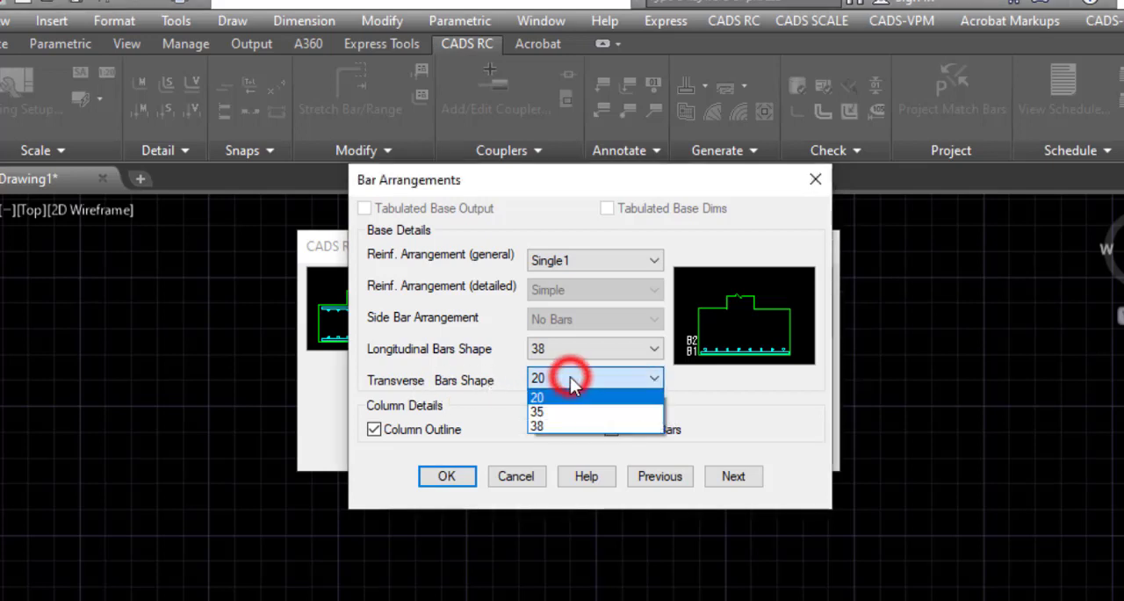
{"action": "left_click", "coordinate": [571, 426]}
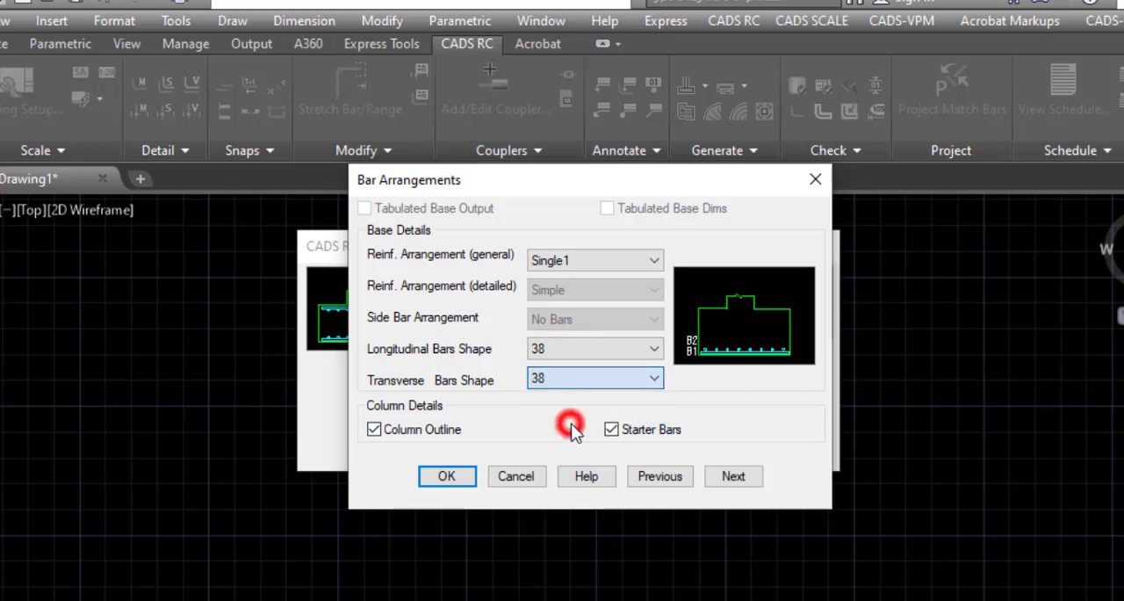
{"action": "left_click", "coordinate": [548, 427]}
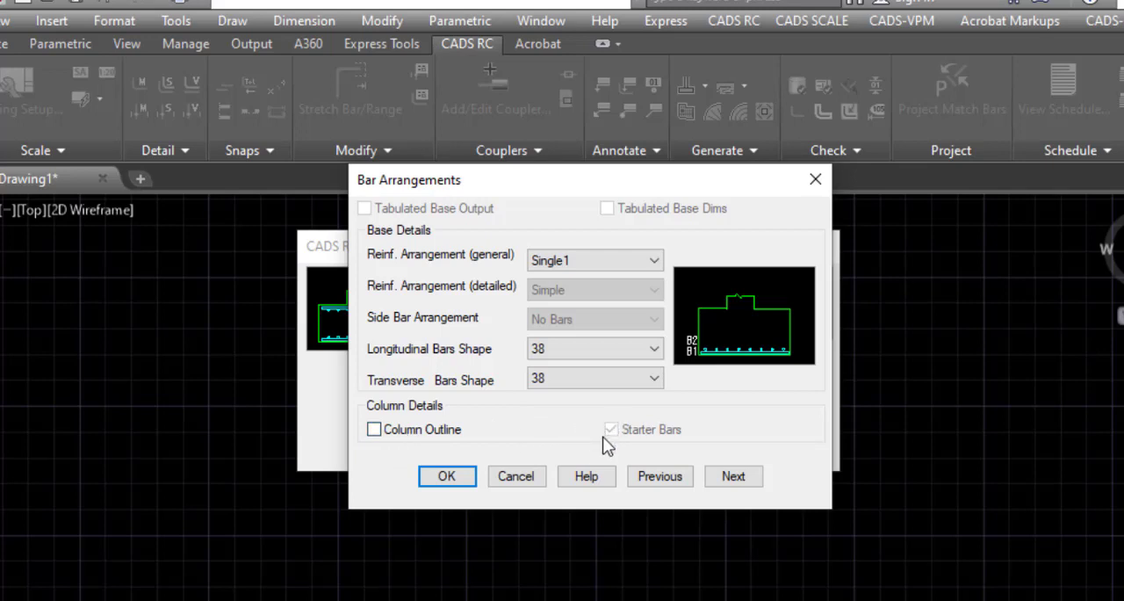
{"action": "left_click", "coordinate": [415, 437]}
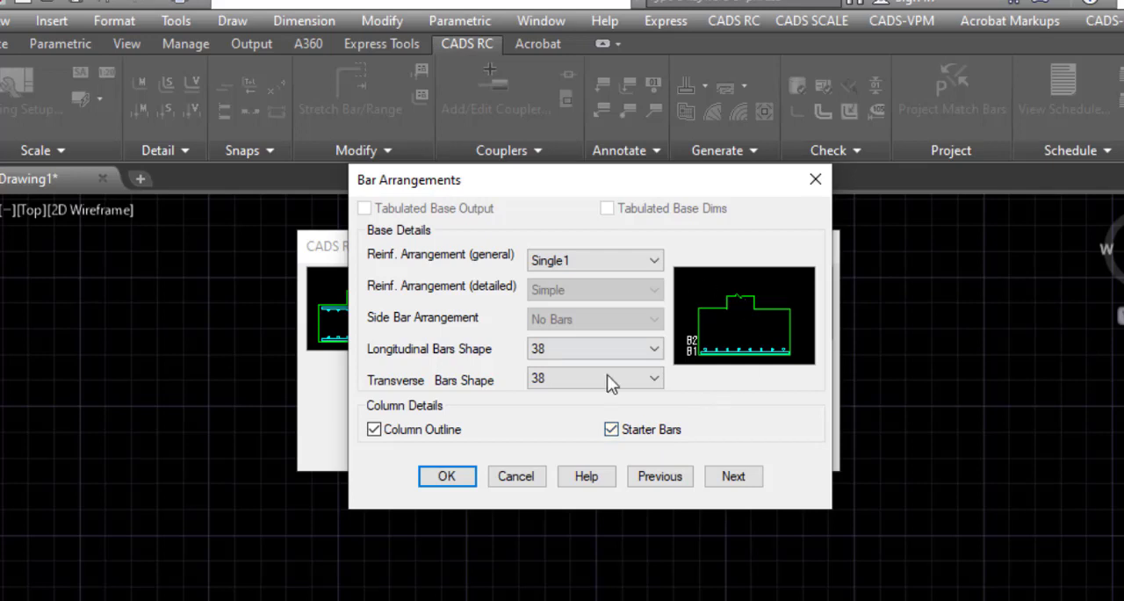
{"action": "left_click", "coordinate": [446, 434]}
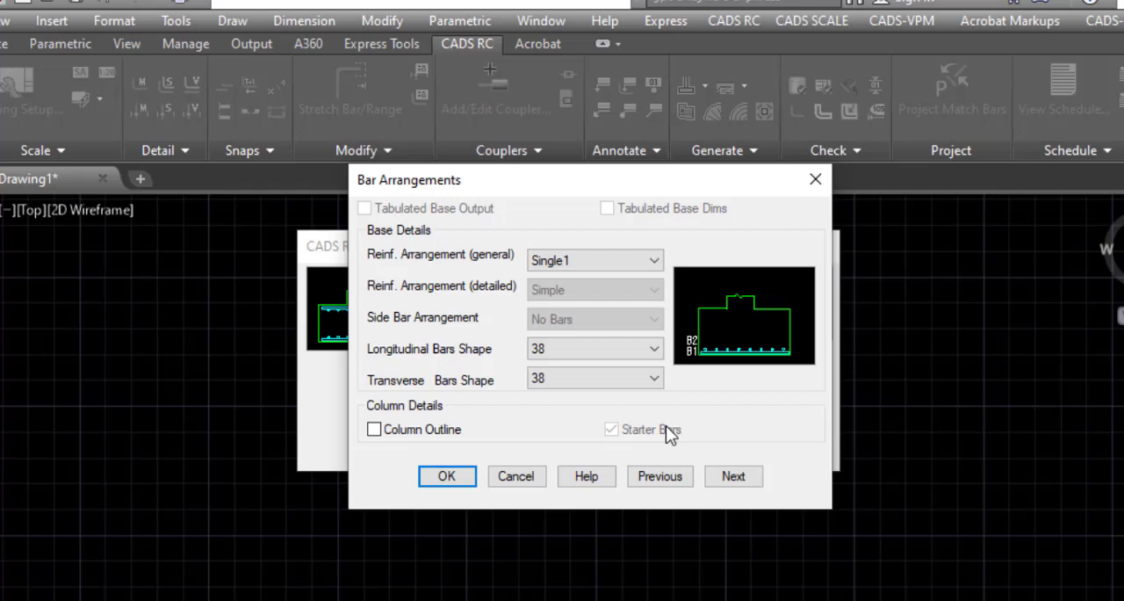
{"action": "left_click", "coordinate": [416, 434]}
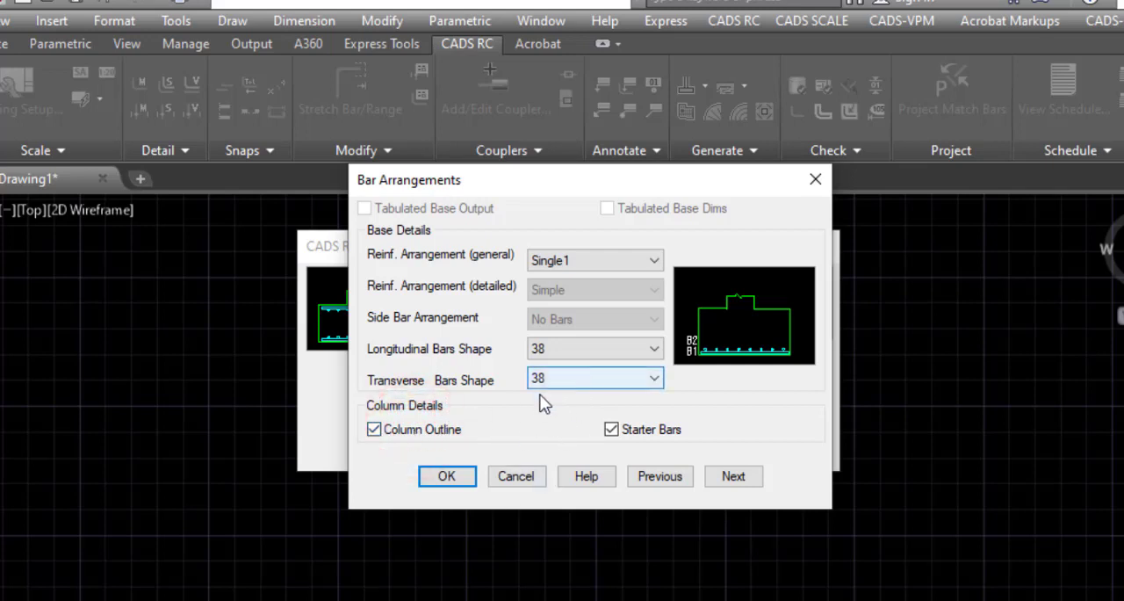
Step: Continue to the dimensions and set the base length and width to 1300 mm and the base thickness to 300 mm
{"action": "left_click", "coordinate": [740, 479]}
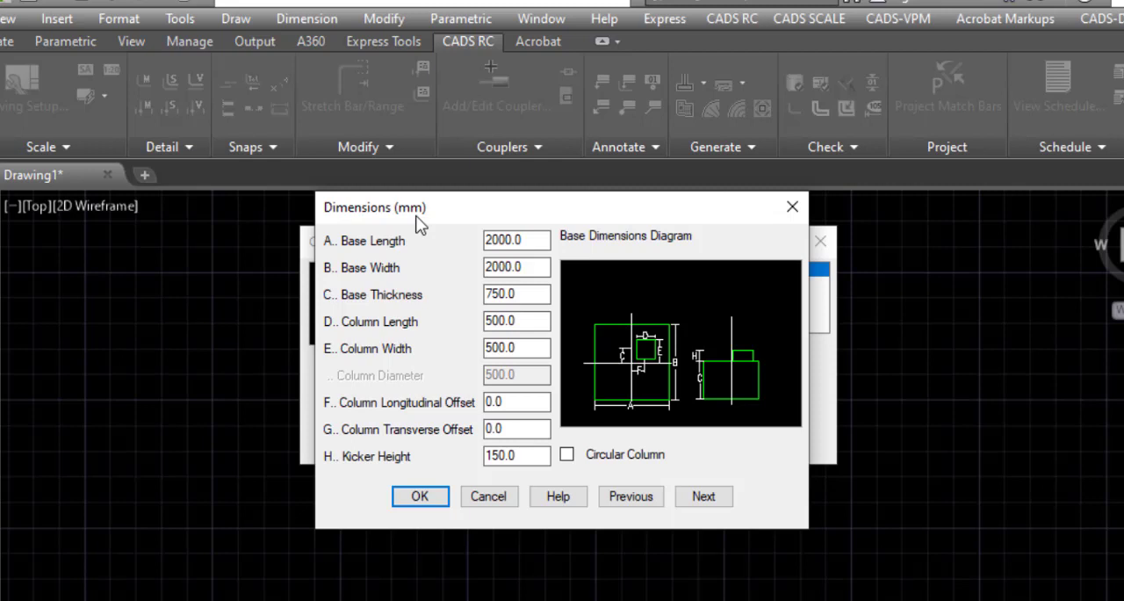
{"action": "double_click", "coordinate": [520, 239]}
{"action": "type", "text": "1300"}
{"action": "left_click", "coordinate": [543, 266]}
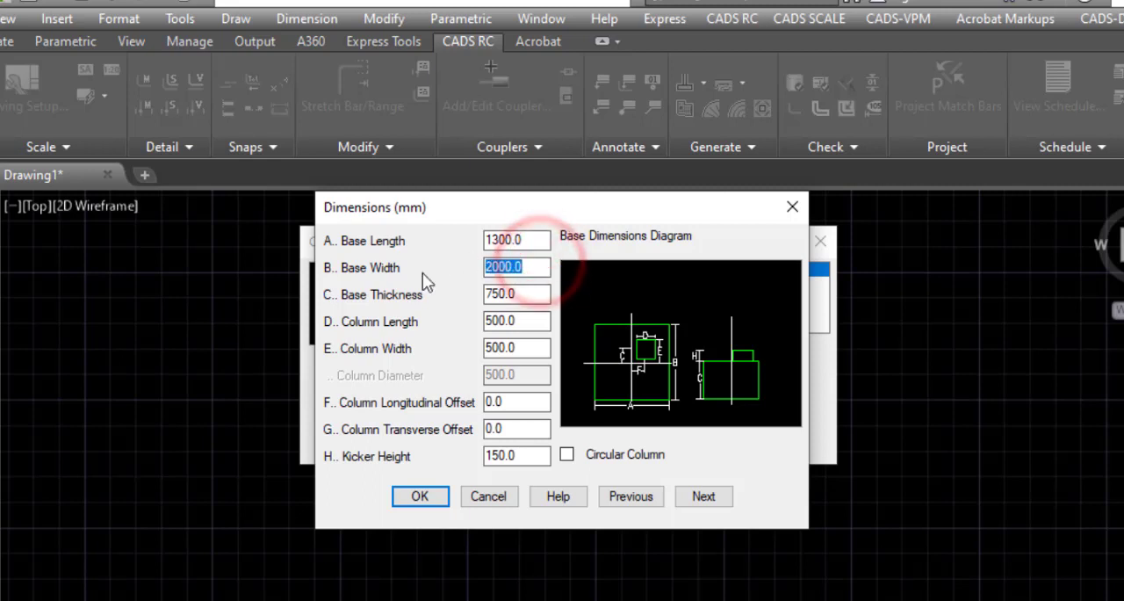
{"action": "type", "text": "1300"}
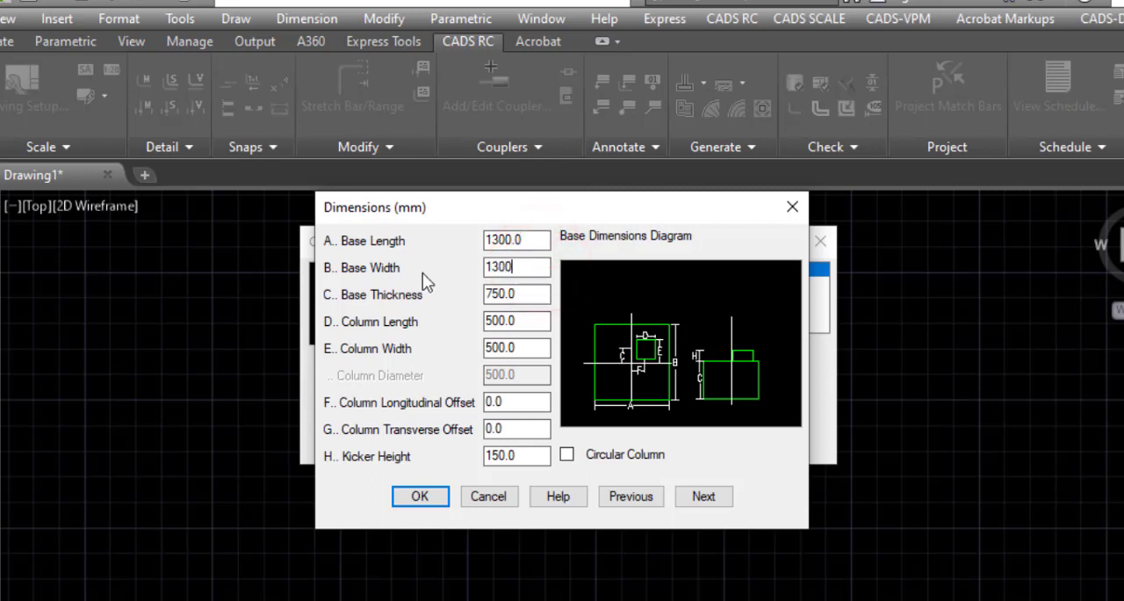
{"action": "left_click", "coordinate": [521, 294]}
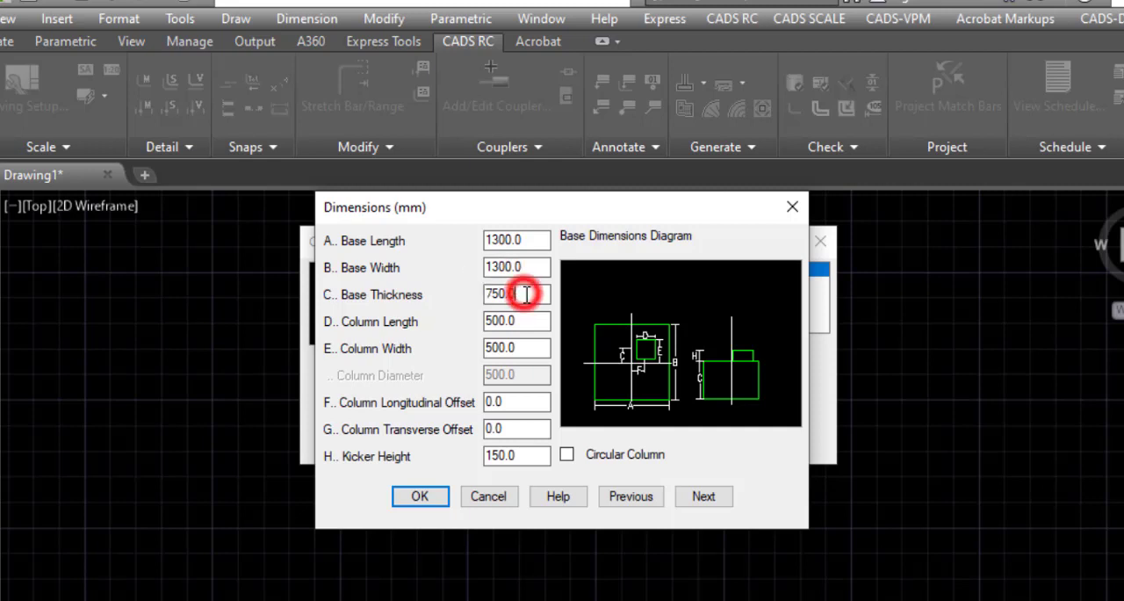
{"action": "type", "text": "300"}
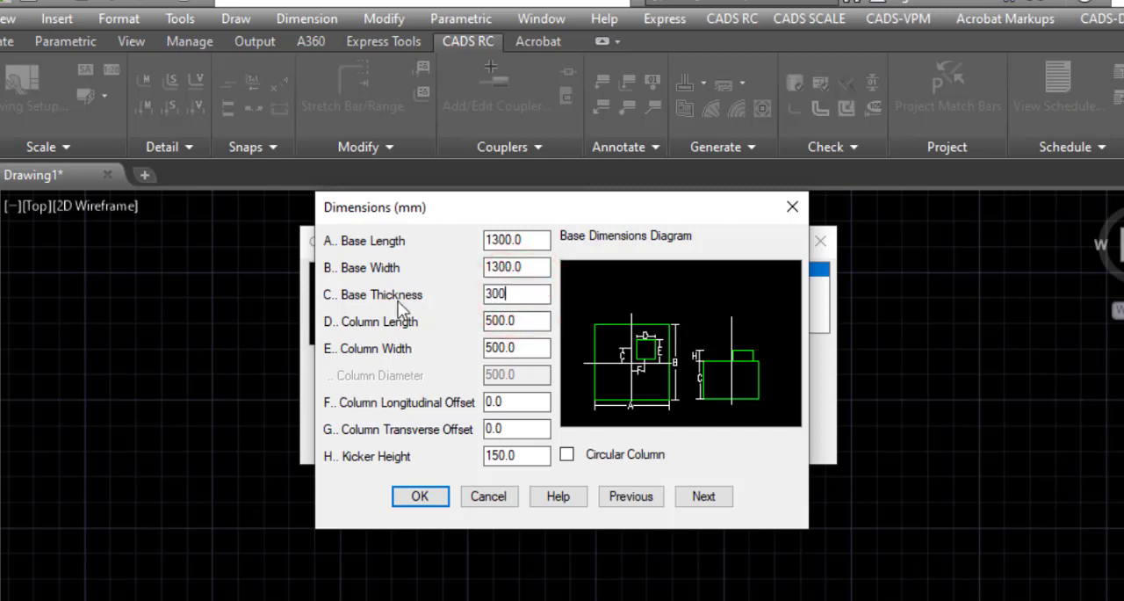
Step: Set the column length and the column width to 250 mm
{"action": "left_click", "coordinate": [538, 320]}
{"action": "left_click_drag", "start_coordinate": [537, 320], "coordinate": [474, 329]}
{"action": "key", "text": "BackSpace"}
{"action": "type", "text": "250"}
{"action": "left_click_drag", "start_coordinate": [521, 351], "coordinate": [456, 358]}
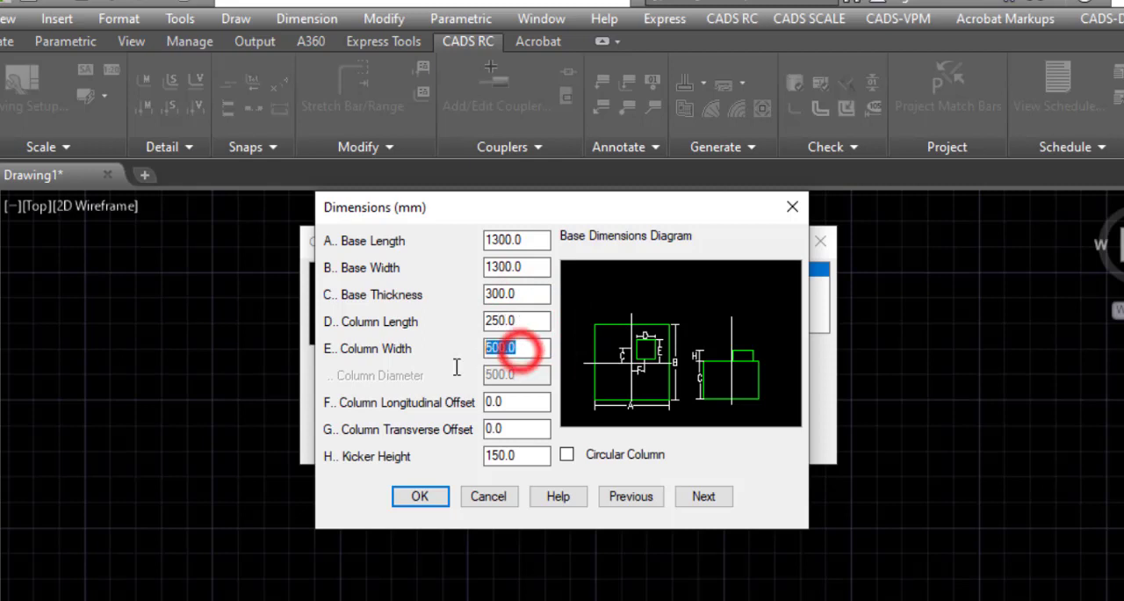
{"action": "type", "text": "215"}
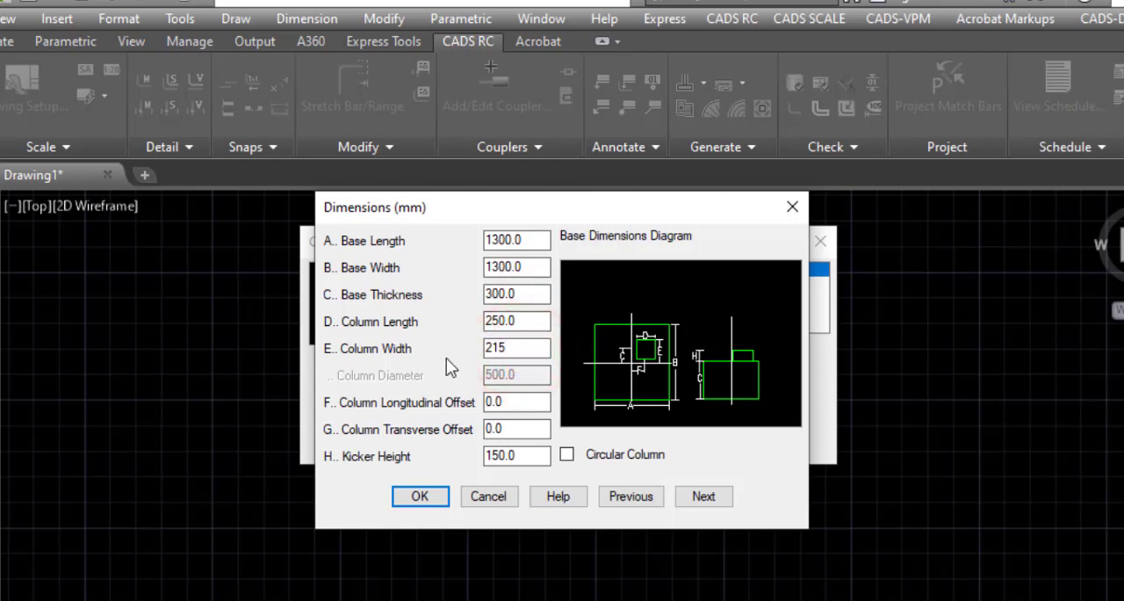
{"action": "key", "text": "BackSpace"}
{"action": "key", "text": "BackSpace"}
{"action": "type", "text": "50"}
{"action": "left_click", "coordinate": [528, 321]}
Step: Try a circular column with a 300 mm diameter and switch back to the rectangular column
{"action": "left_click", "coordinate": [583, 455]}
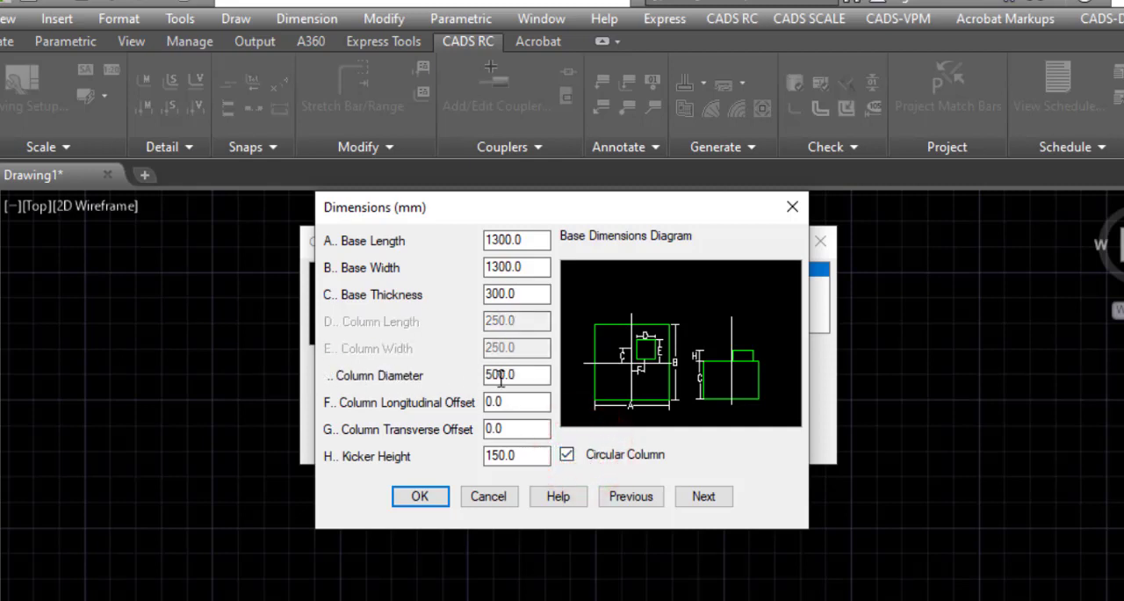
{"action": "left_click_drag", "start_coordinate": [519, 373], "coordinate": [447, 400]}
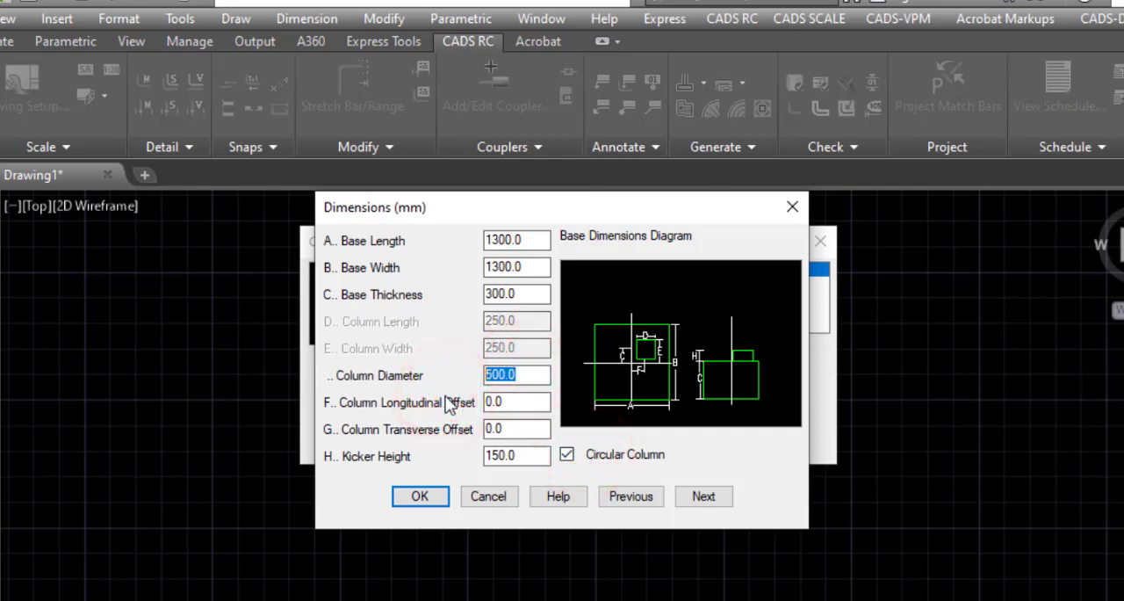
{"action": "type", "text": "300"}
{"action": "left_click", "coordinate": [524, 397]}
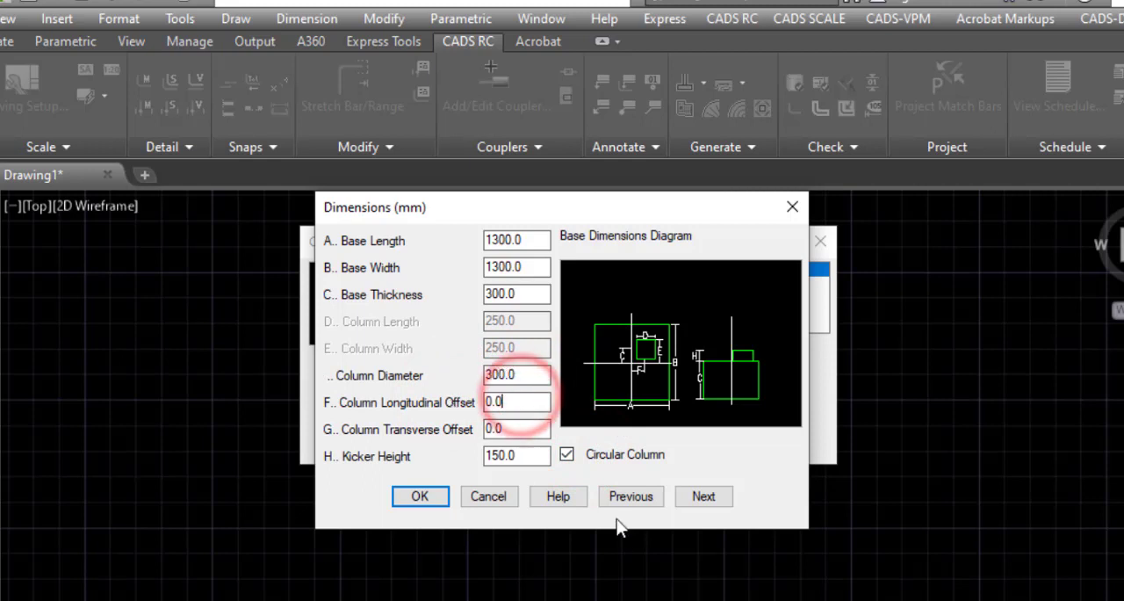
{"action": "left_click", "coordinate": [604, 459]}
{"action": "left_click", "coordinate": [605, 457]}
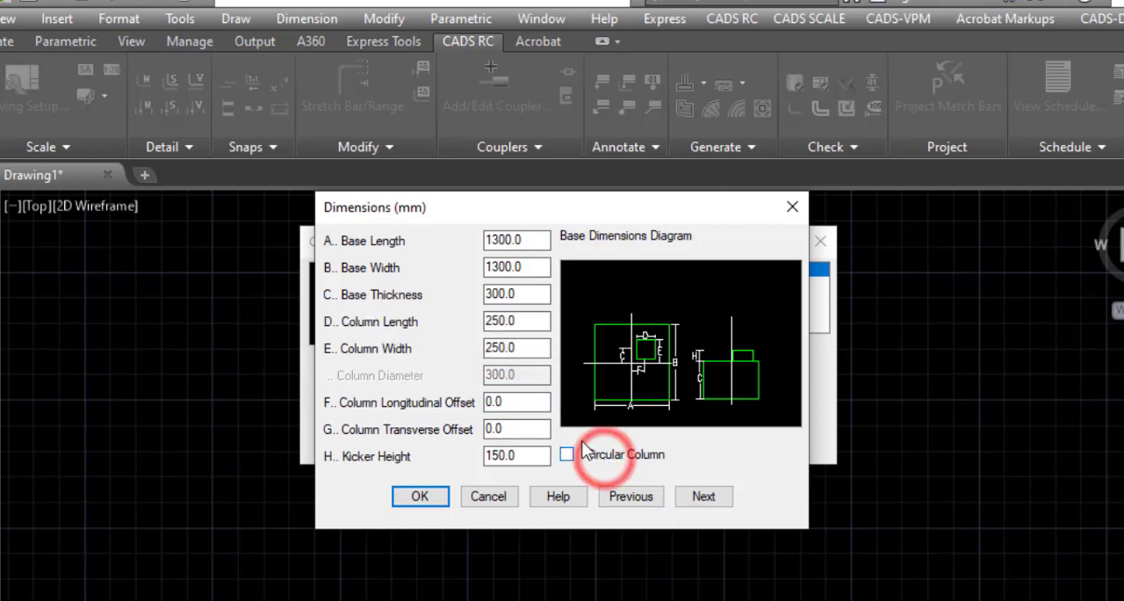
{"action": "left_click", "coordinate": [529, 321]}
{"action": "left_click", "coordinate": [536, 348]}
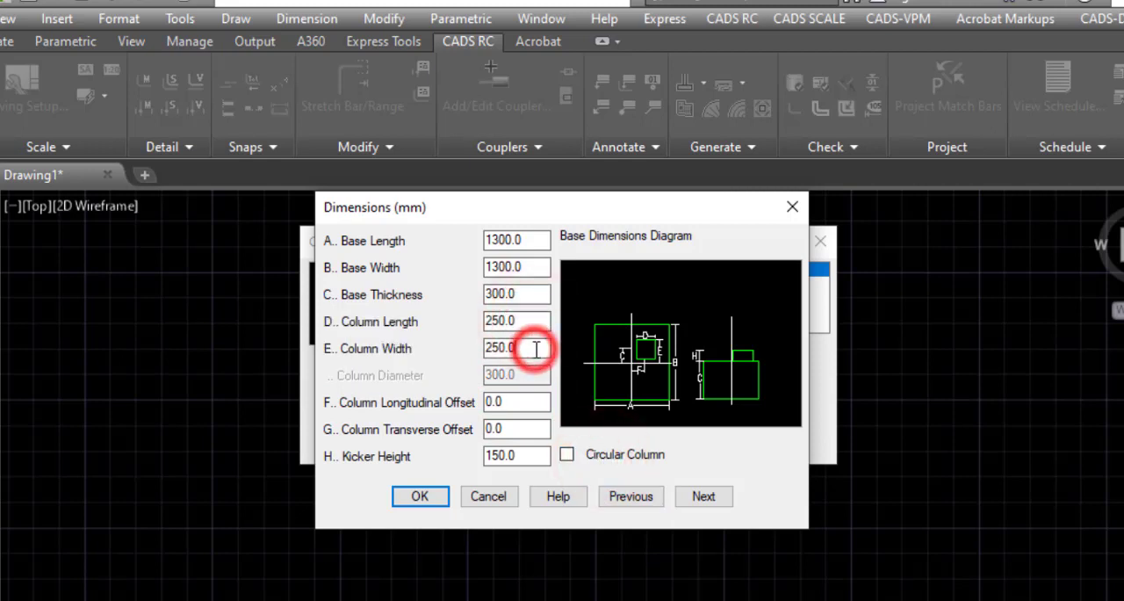
{"action": "left_click", "coordinate": [509, 402]}
{"action": "left_click", "coordinate": [512, 430]}
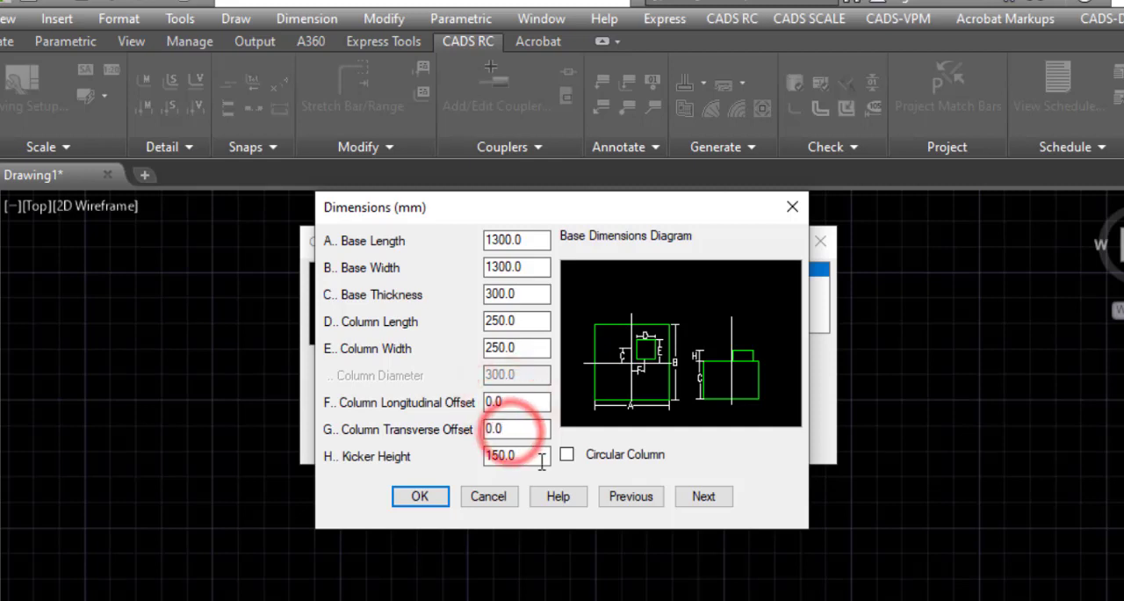
Step: Set the kicker height to 75 mm and continue to the base reinforcement settings
{"action": "left_click", "coordinate": [537, 457]}
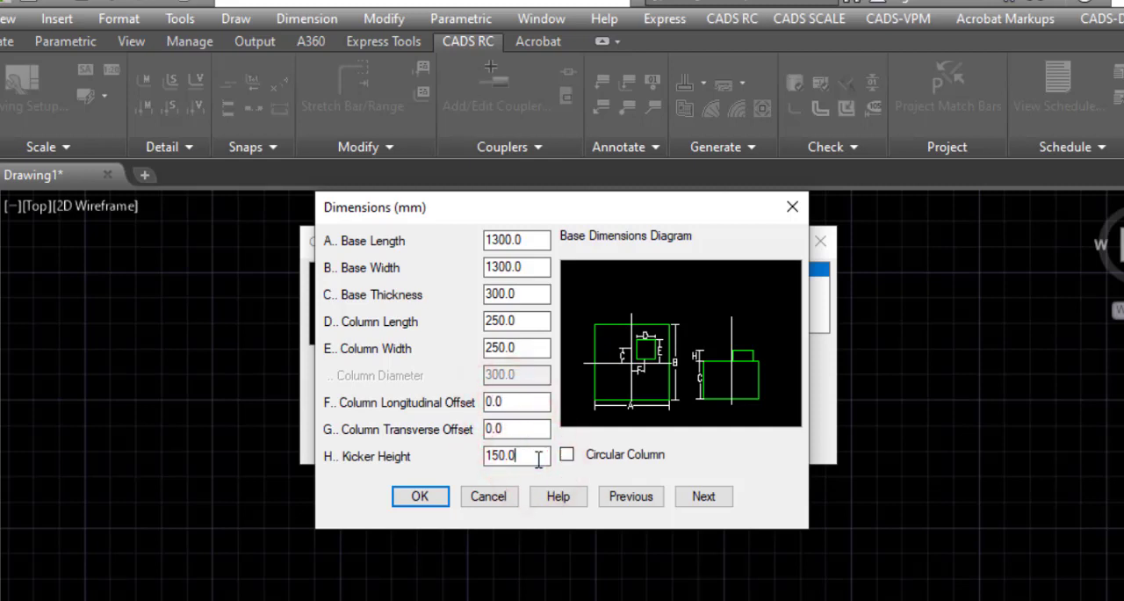
{"action": "double_click", "coordinate": [527, 457]}
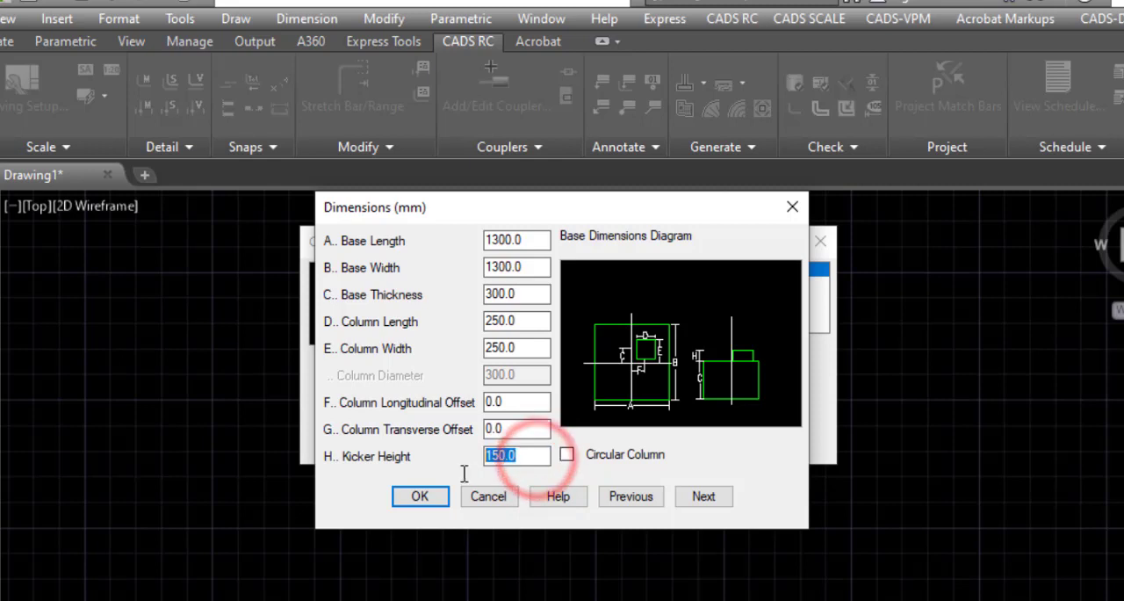
{"action": "left_click", "coordinate": [528, 458]}
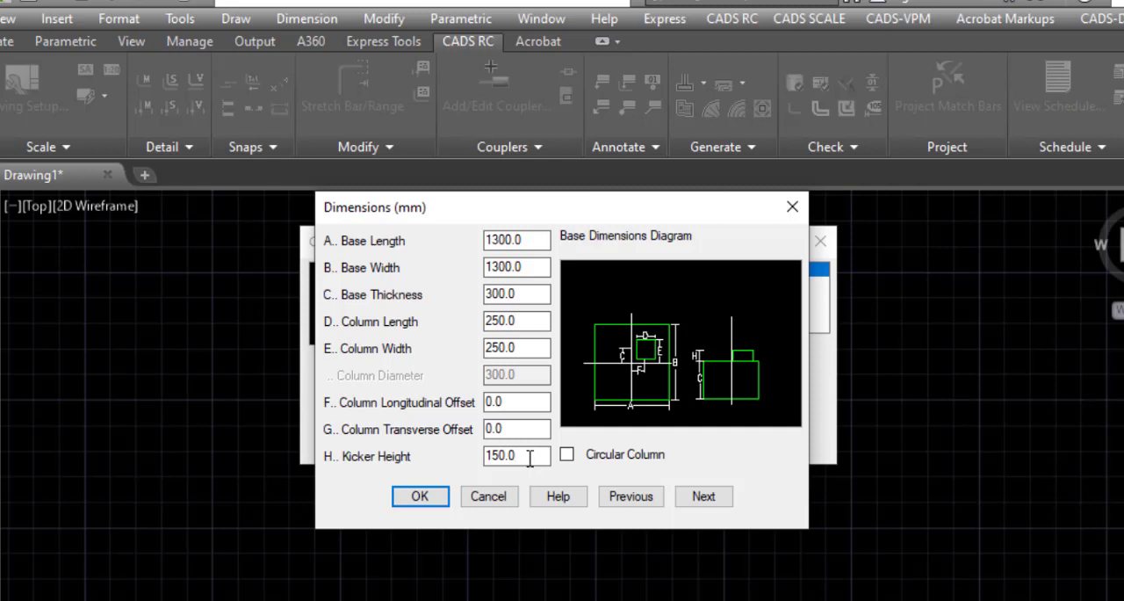
{"action": "left_click", "coordinate": [529, 458]}
{"action": "double_click", "coordinate": [534, 456]}
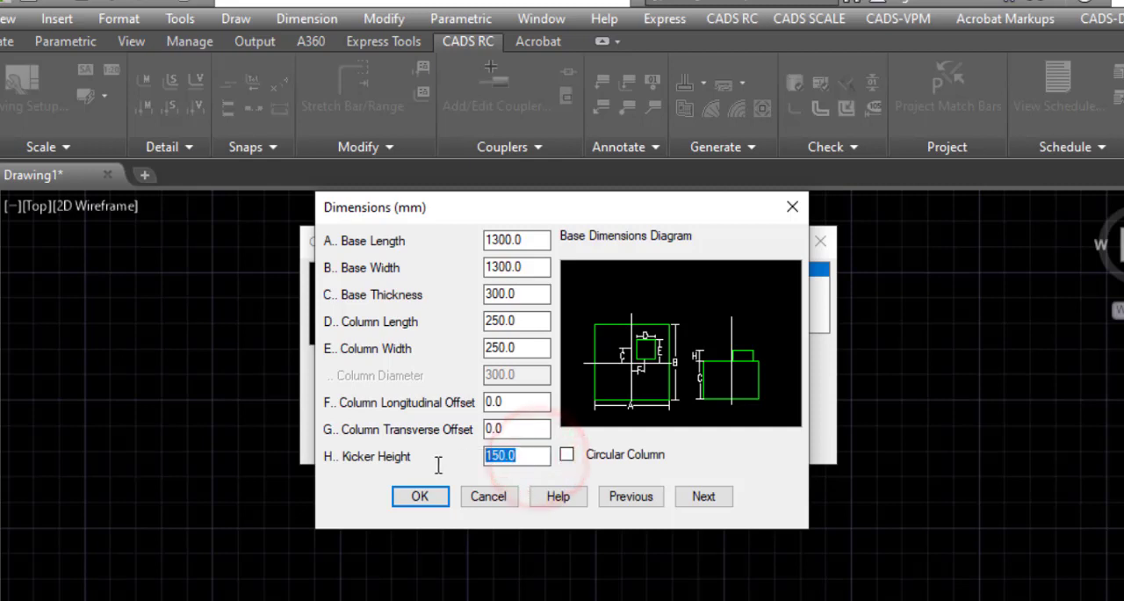
{"action": "type", "text": "75"}
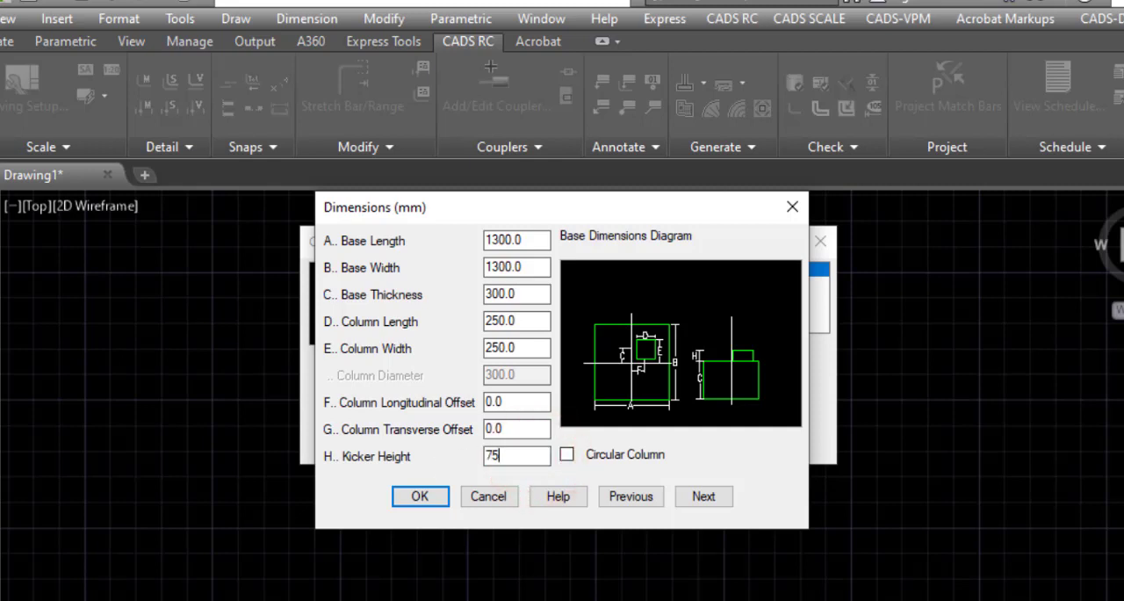
{"action": "left_click", "coordinate": [530, 430]}
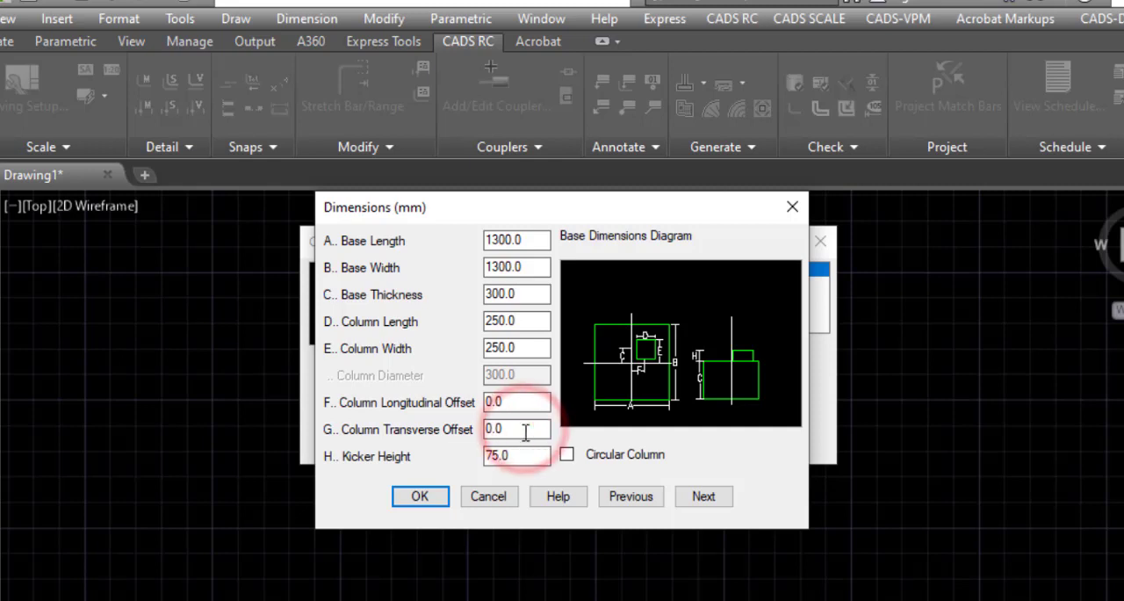
{"action": "left_click", "coordinate": [695, 497]}
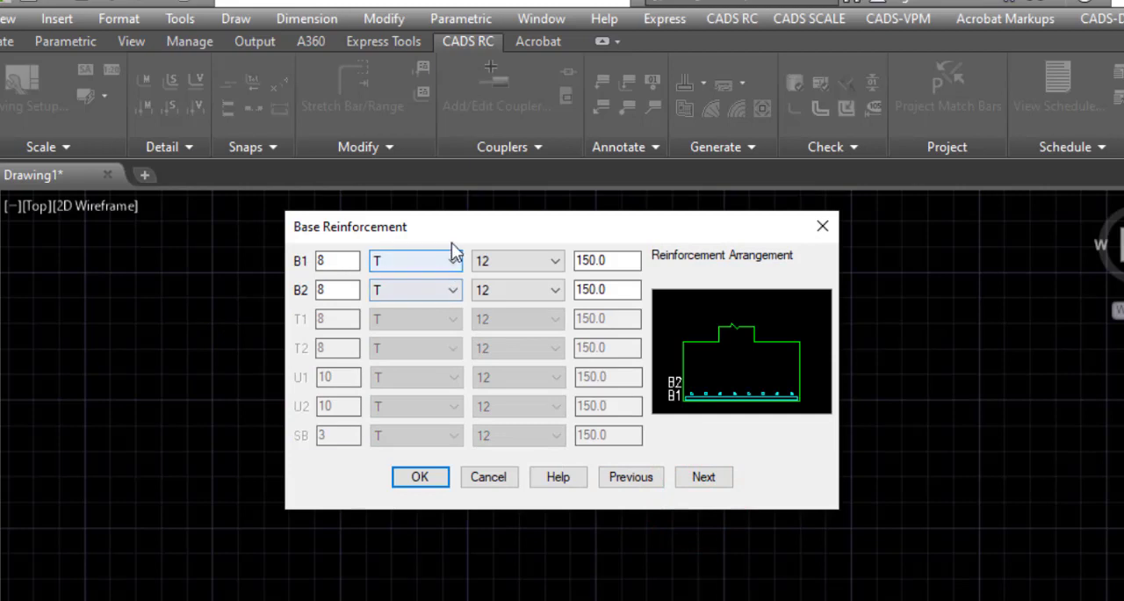
Step: Set the bar type of both the B1 and B2 base reinforcement layers to Y
{"action": "left_click_drag", "start_coordinate": [451, 233], "coordinate": [501, 220]}
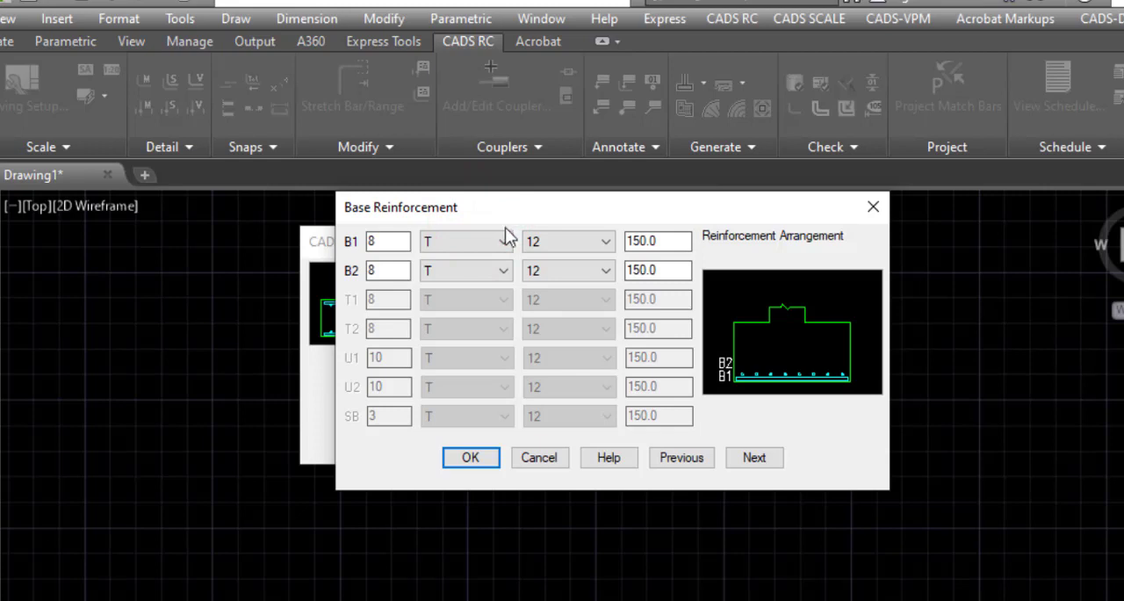
{"action": "left_click", "coordinate": [502, 242]}
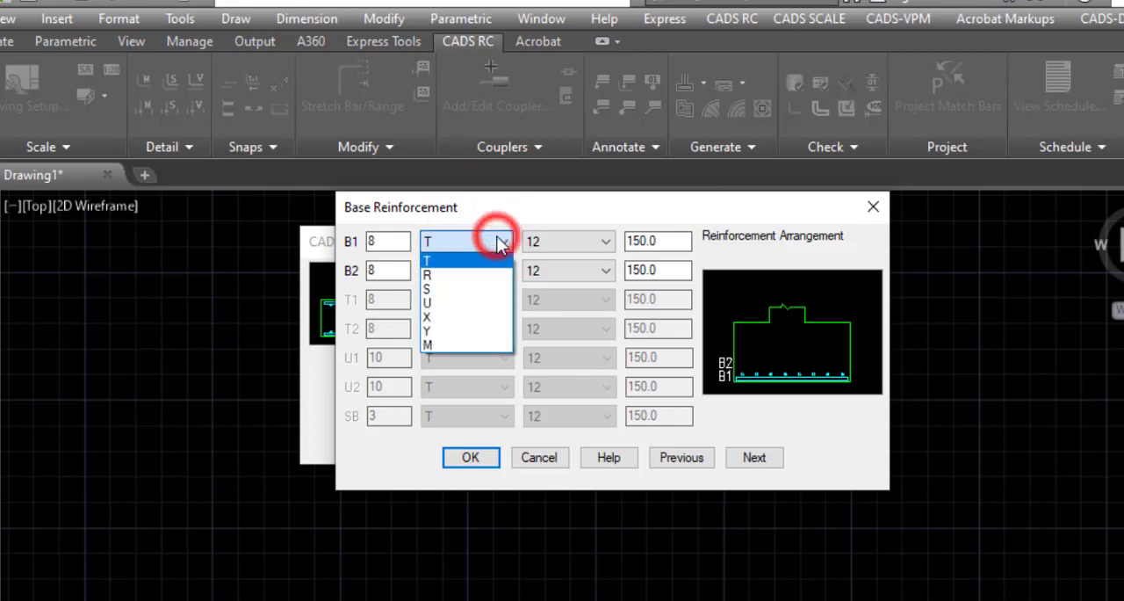
{"action": "left_click", "coordinate": [469, 331]}
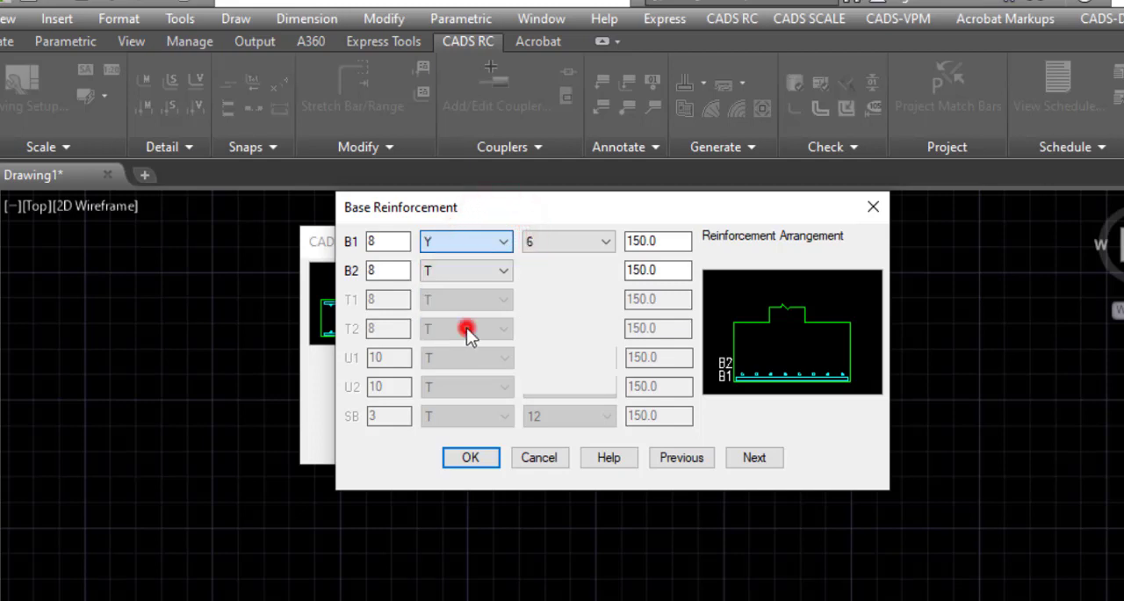
{"action": "left_click", "coordinate": [483, 272]}
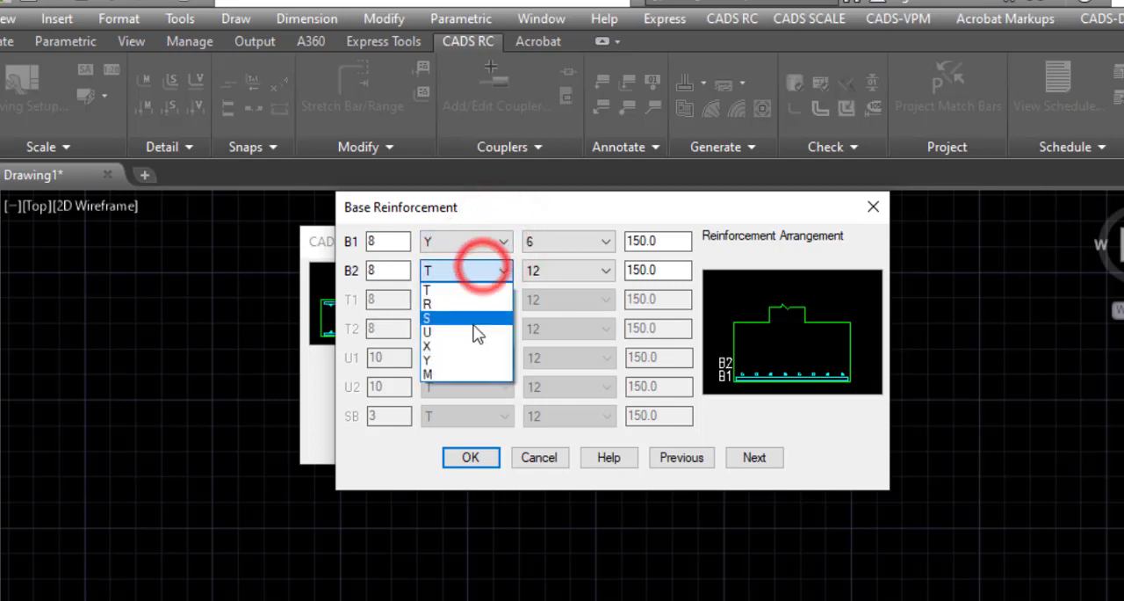
{"action": "left_click", "coordinate": [472, 357]}
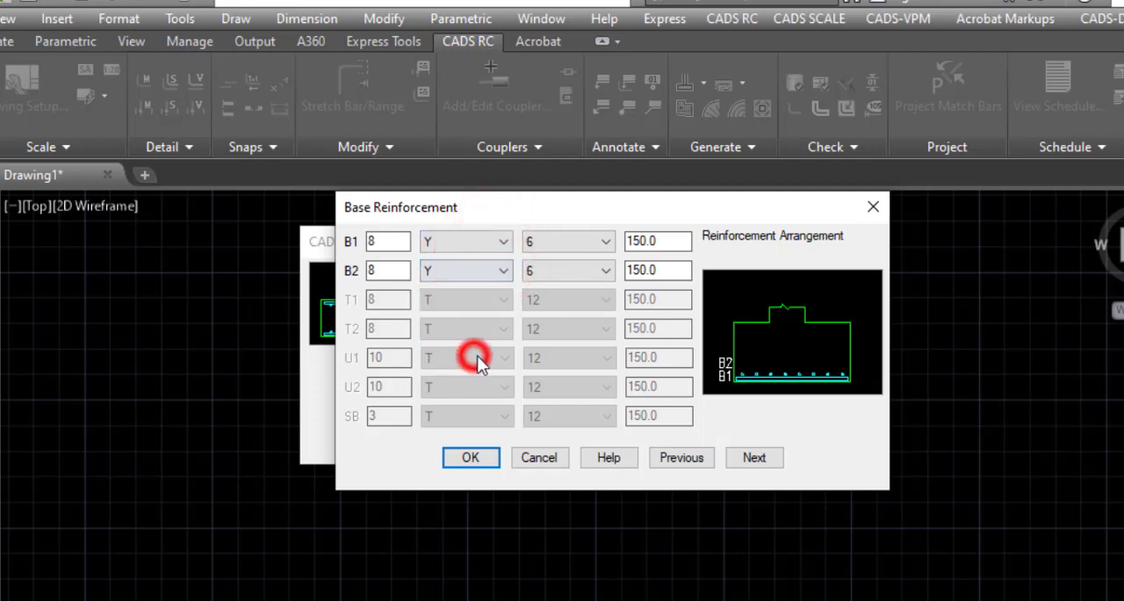
Step: Set the bar size of both the B1 and B2 base reinforcement layers to 12
{"action": "left_click", "coordinate": [584, 243]}
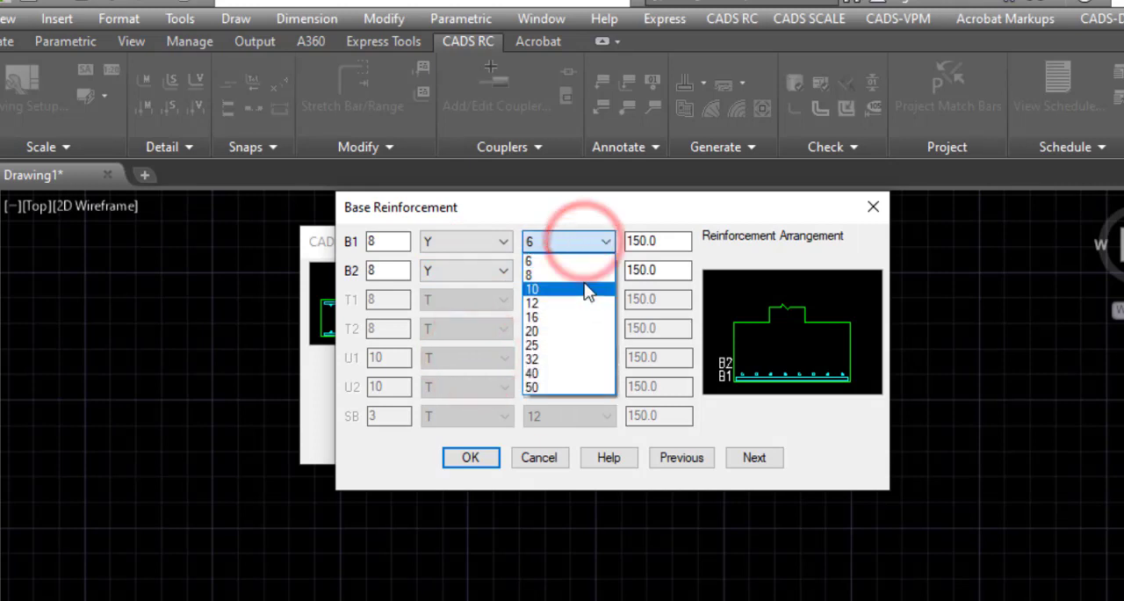
{"action": "left_click", "coordinate": [567, 304]}
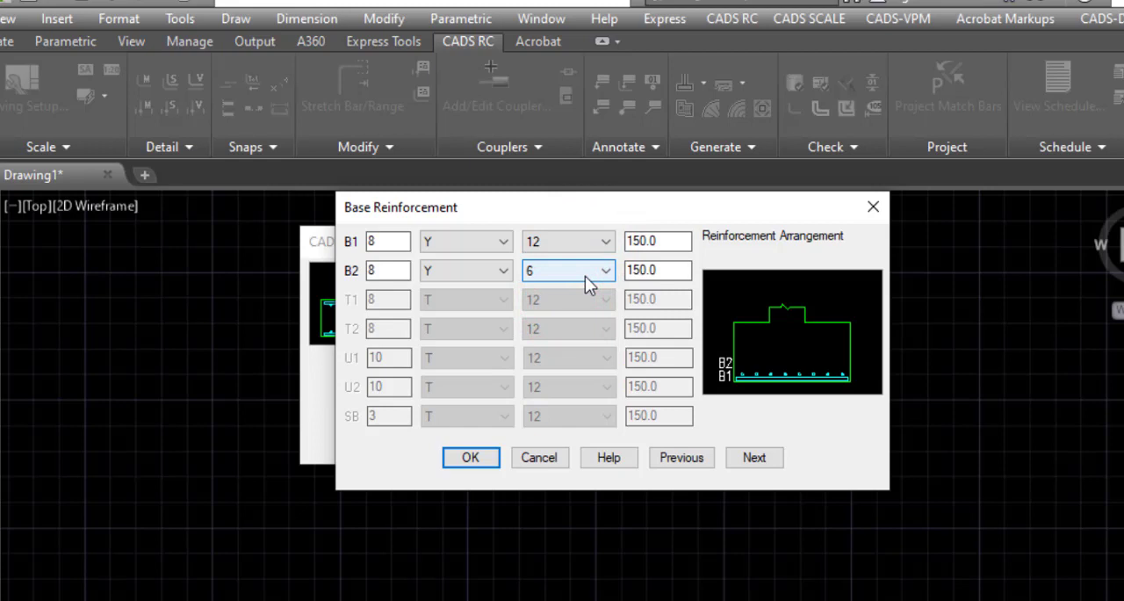
{"action": "left_click", "coordinate": [585, 276]}
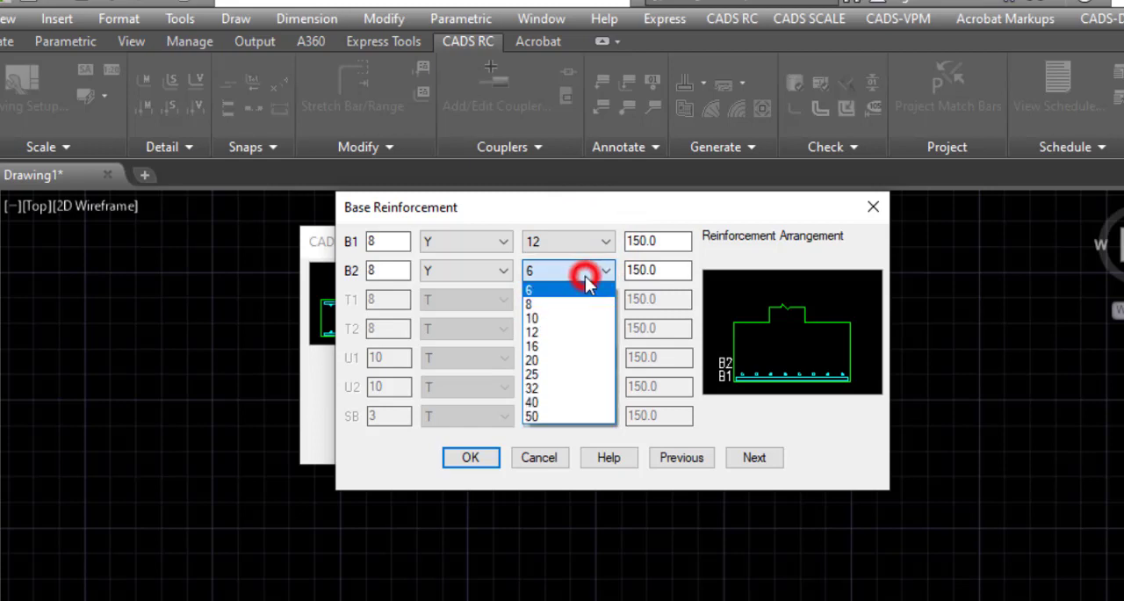
{"action": "left_click", "coordinate": [572, 332]}
Step: Set the bar spacing of the B1 base reinforcement layer to 175
{"action": "left_click", "coordinate": [386, 237]}
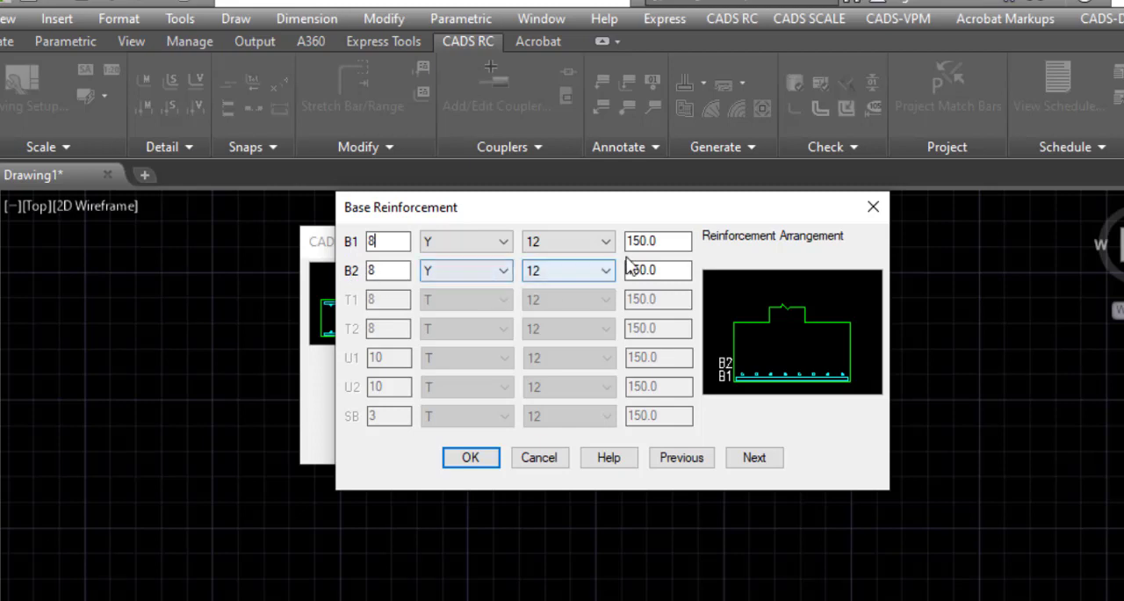
{"action": "left_click", "coordinate": [668, 244]}
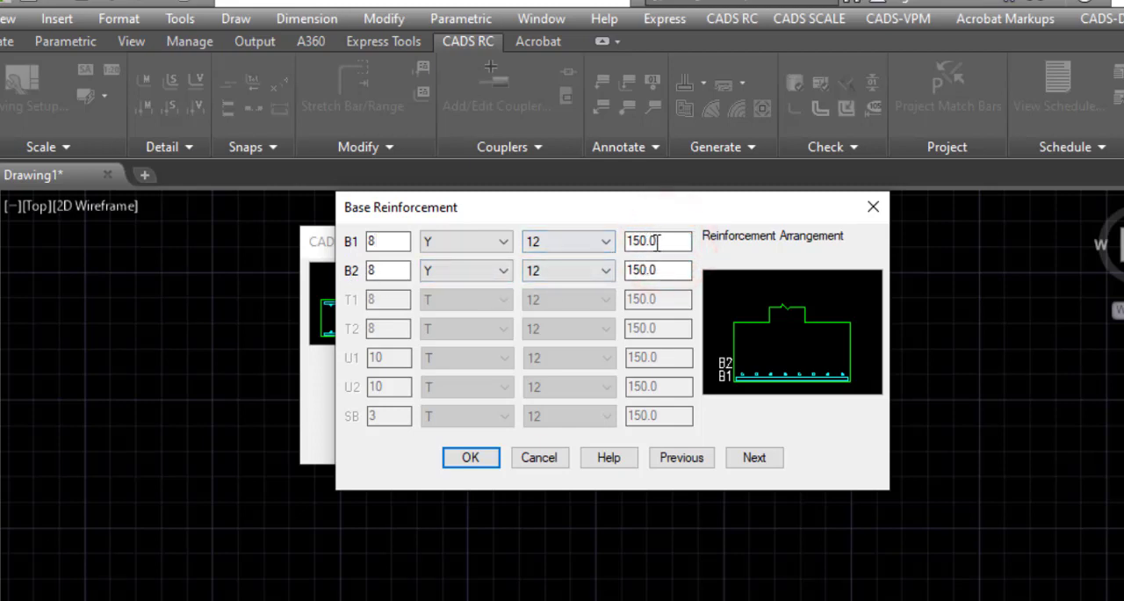
{"action": "left_click", "coordinate": [391, 241]}
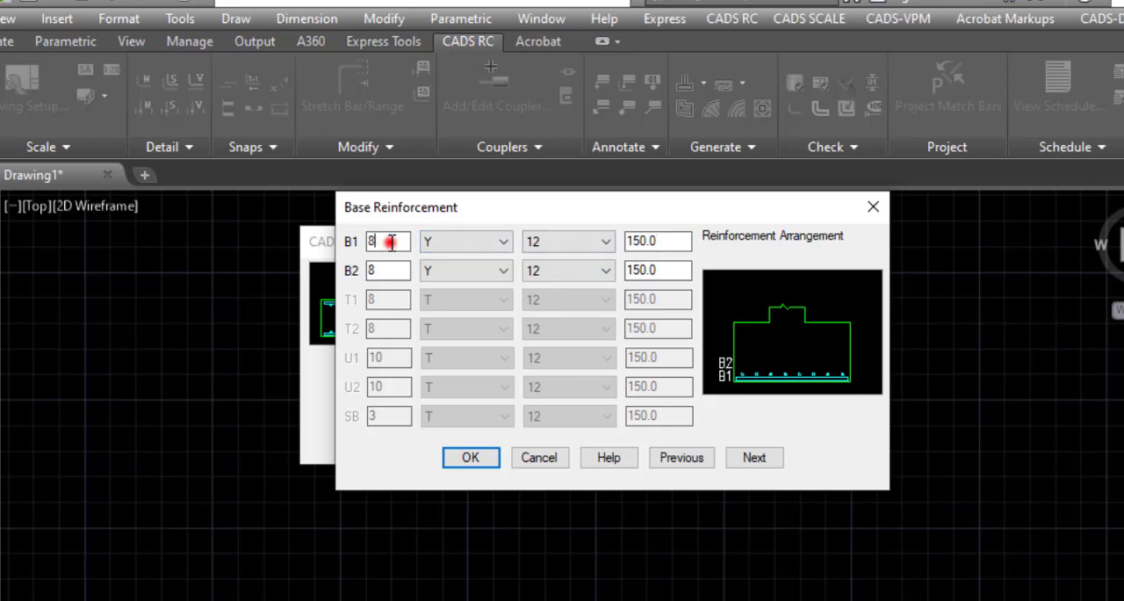
{"action": "left_click", "coordinate": [682, 234]}
{"action": "left_click_drag", "start_coordinate": [674, 239], "coordinate": [619, 243]}
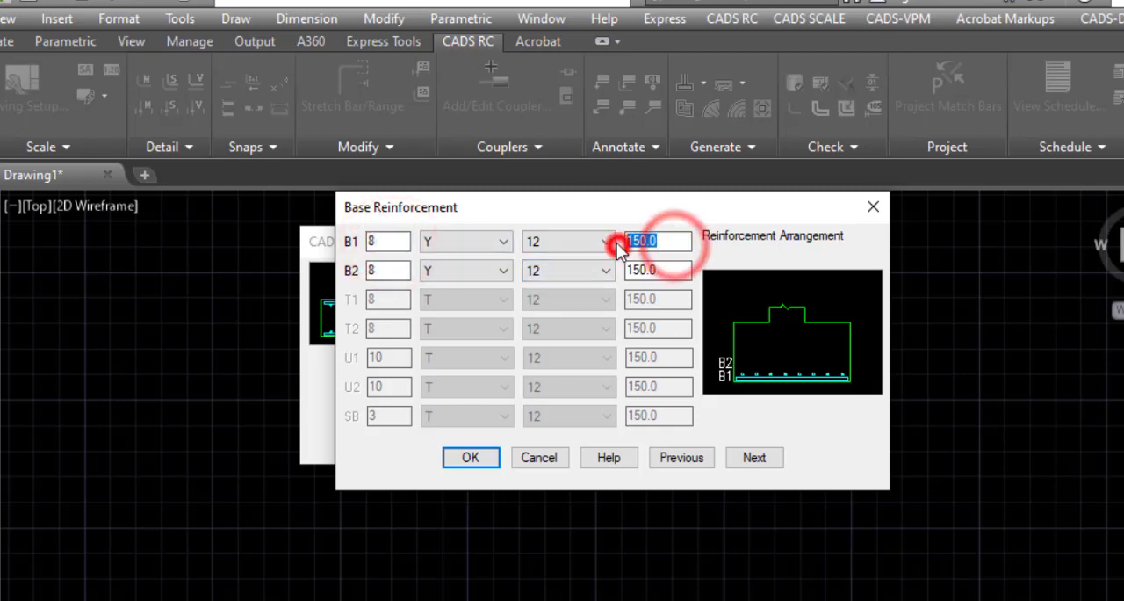
{"action": "type", "text": "175"}
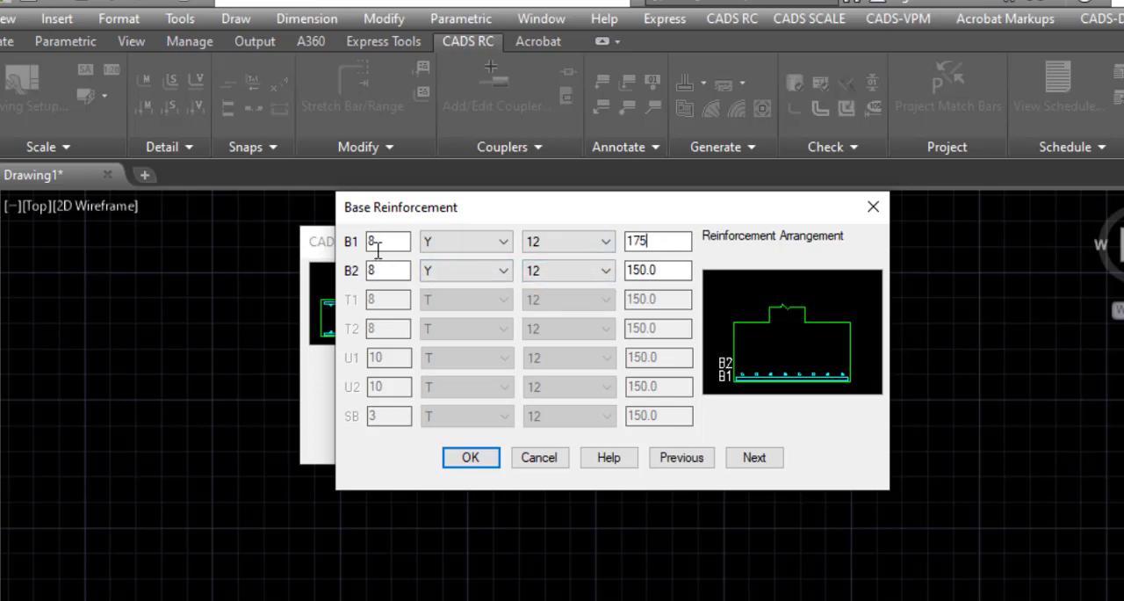
Step: Set the bar spacing of the B2 layer to 200 and continue to the starter bar settings
{"action": "left_click", "coordinate": [666, 269]}
{"action": "left_click_drag", "start_coordinate": [665, 271], "coordinate": [600, 268]}
{"action": "left_click_drag", "start_coordinate": [631, 271], "coordinate": [667, 269]}
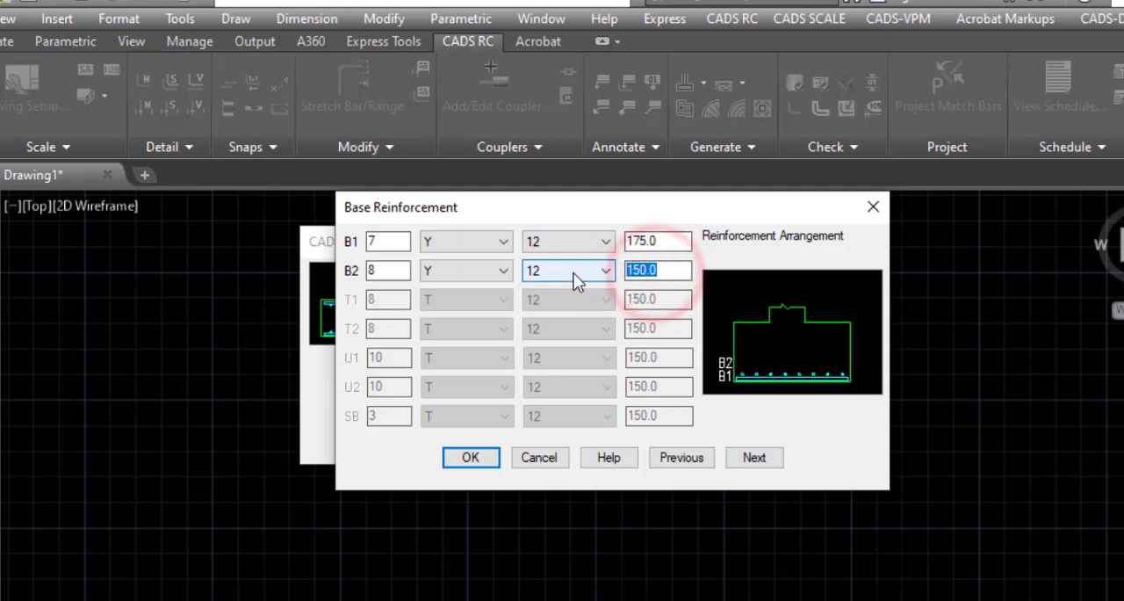
{"action": "type", "text": "200"}
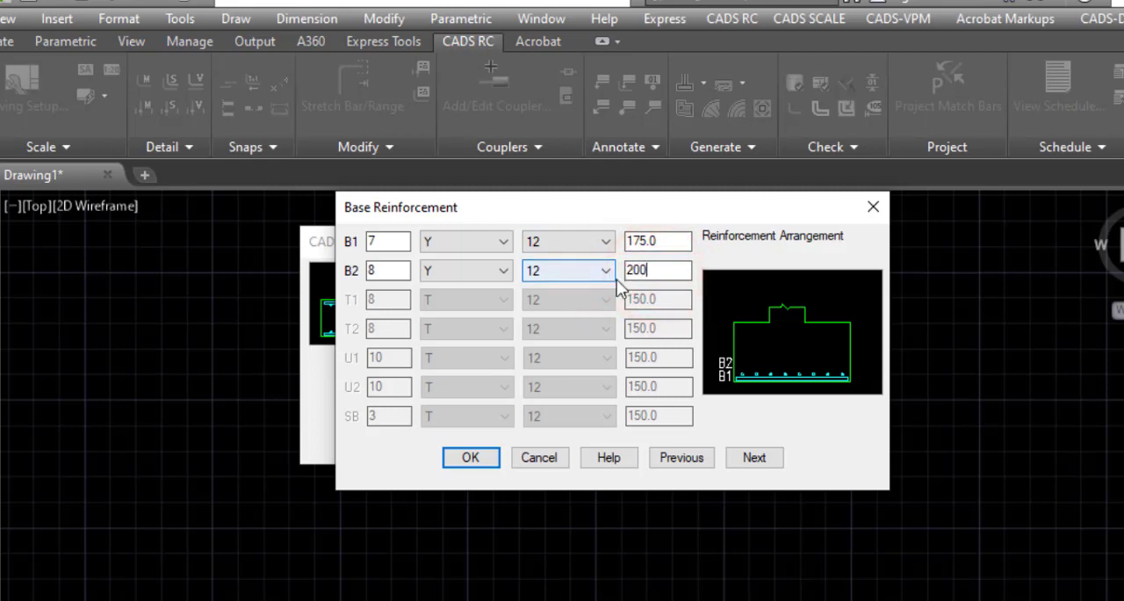
{"action": "left_click", "coordinate": [660, 241]}
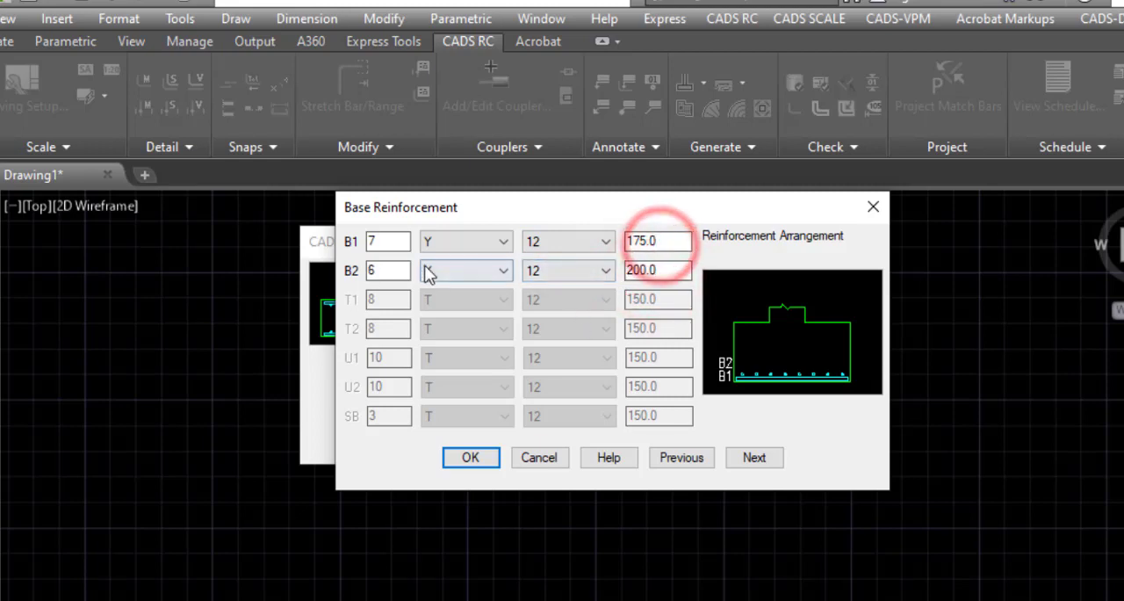
{"action": "left_click", "coordinate": [769, 460]}
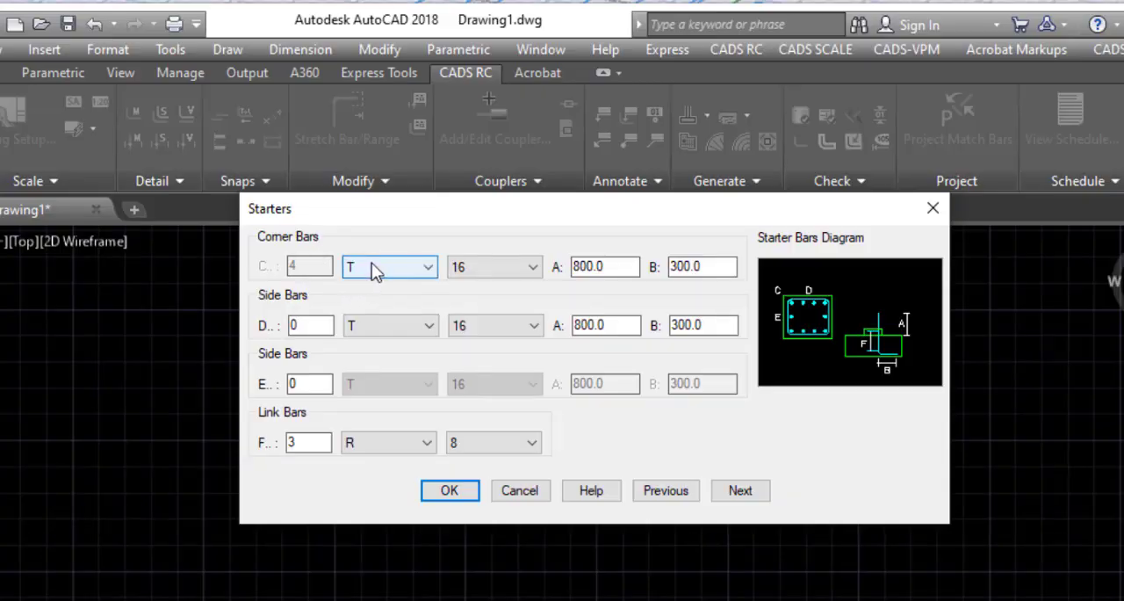
Step: Set the corner starter bars to type Y with size 16
{"action": "left_click", "coordinate": [398, 273]}
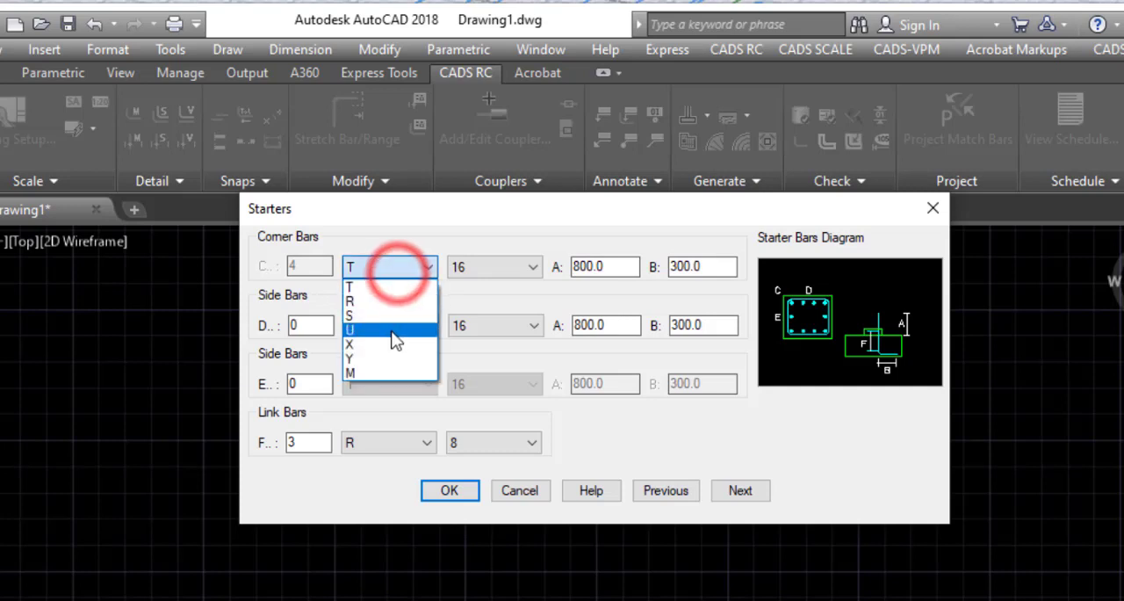
{"action": "left_click", "coordinate": [381, 356]}
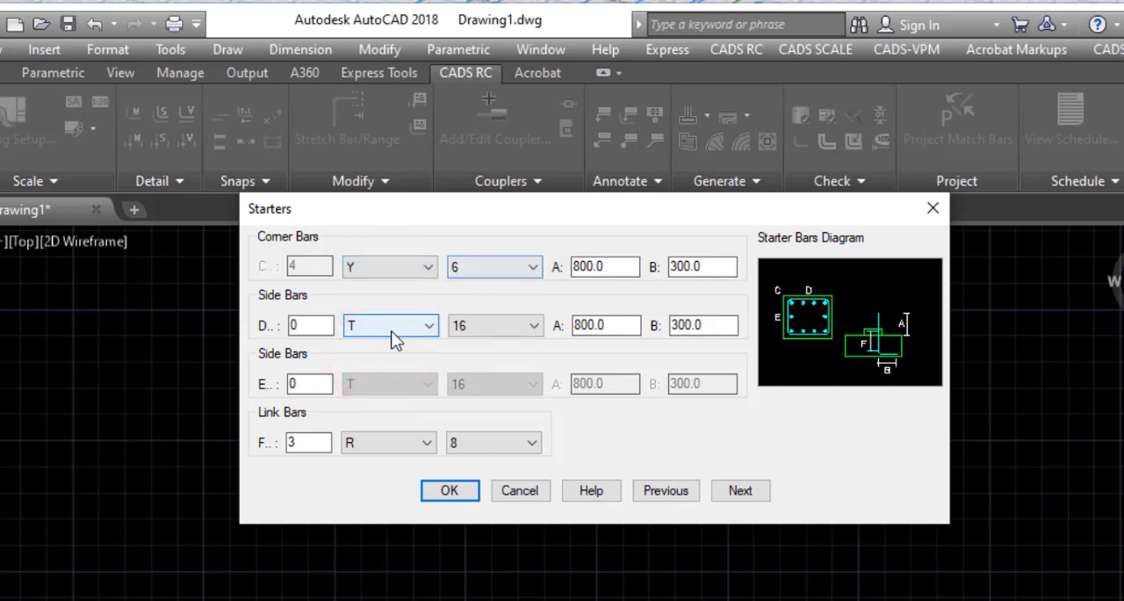
{"action": "left_click", "coordinate": [521, 274]}
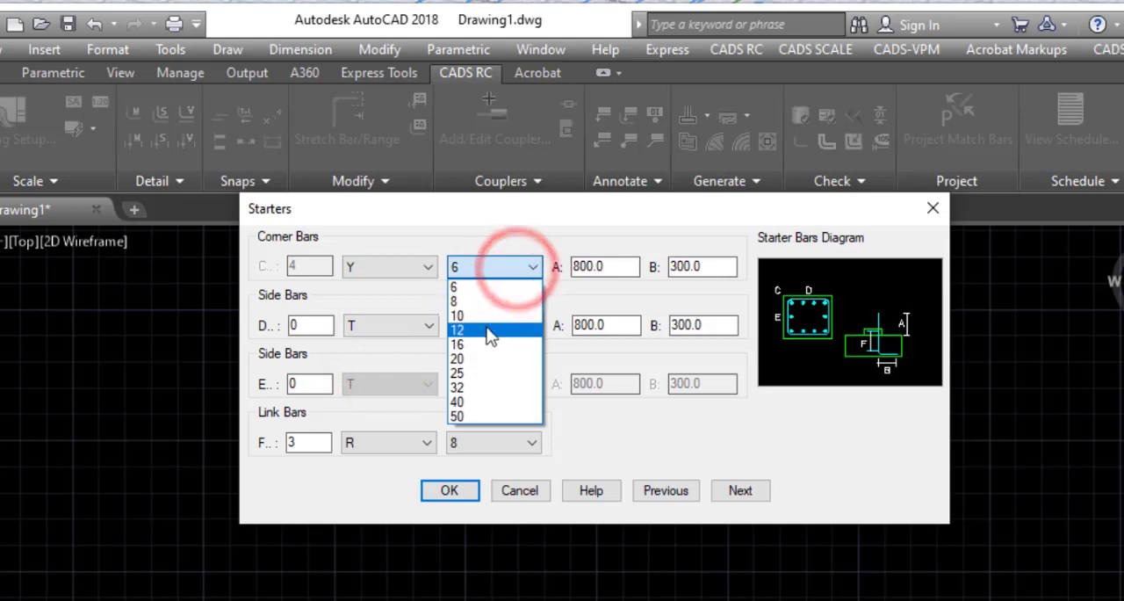
{"action": "left_click", "coordinate": [475, 351]}
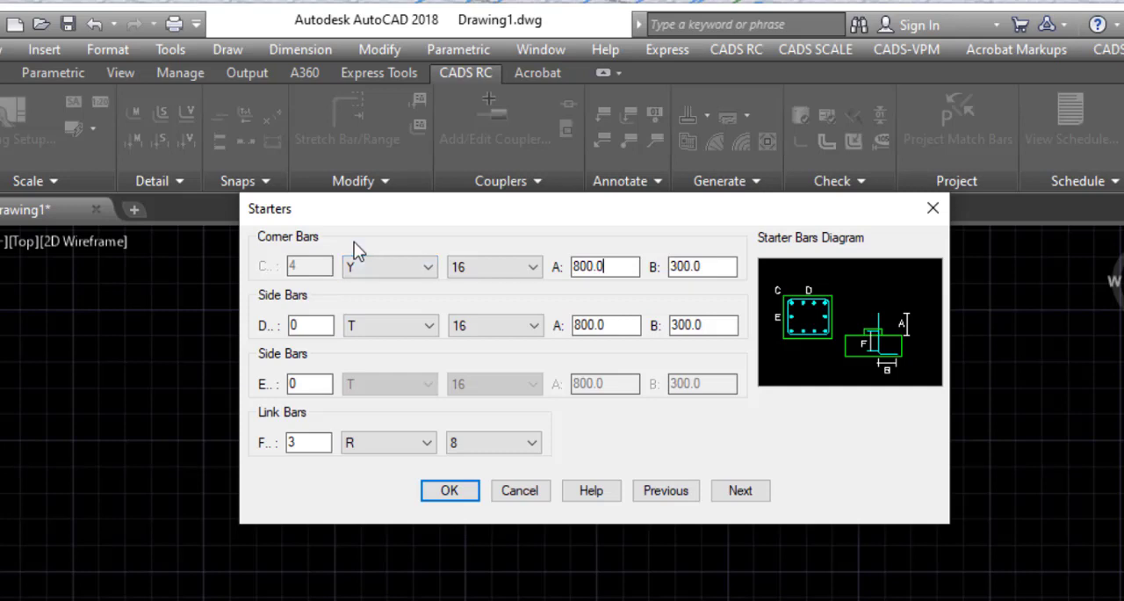
Step: Set dimension A of the corner starter bars to 1000
{"action": "left_click", "coordinate": [306, 273]}
{"action": "left_click", "coordinate": [620, 267]}
{"action": "double_click", "coordinate": [600, 267]}
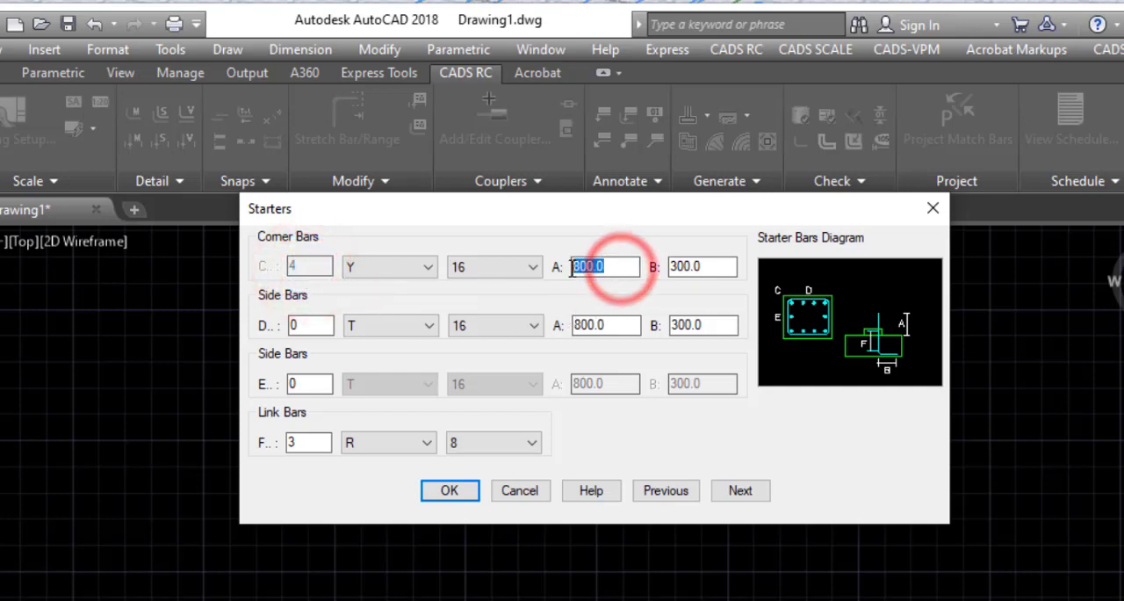
{"action": "left_click", "coordinate": [606, 267]}
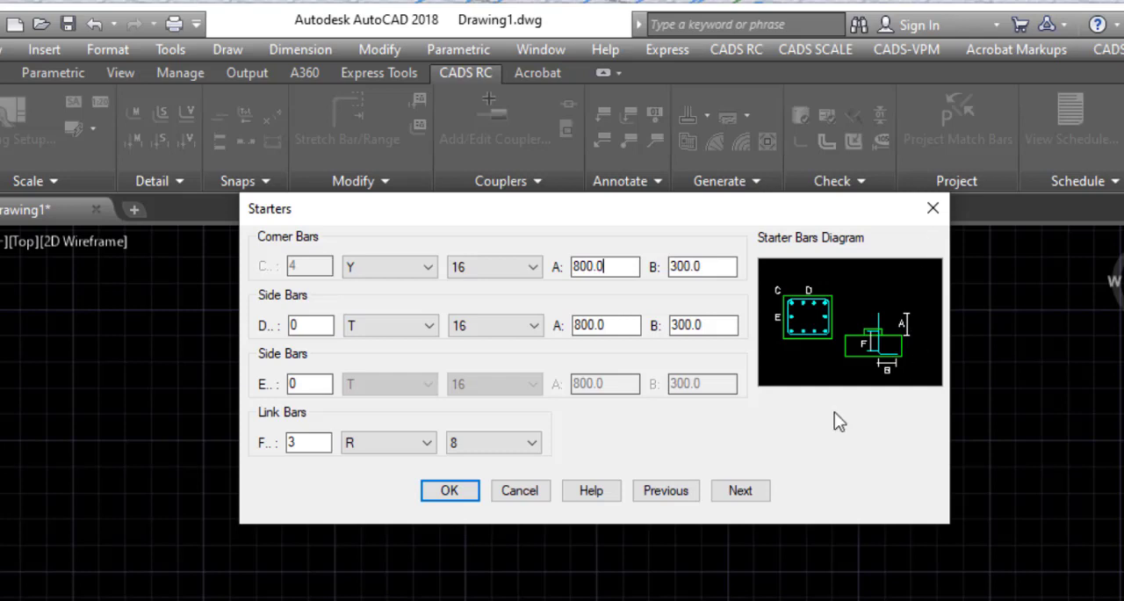
{"action": "double_click", "coordinate": [604, 268]}
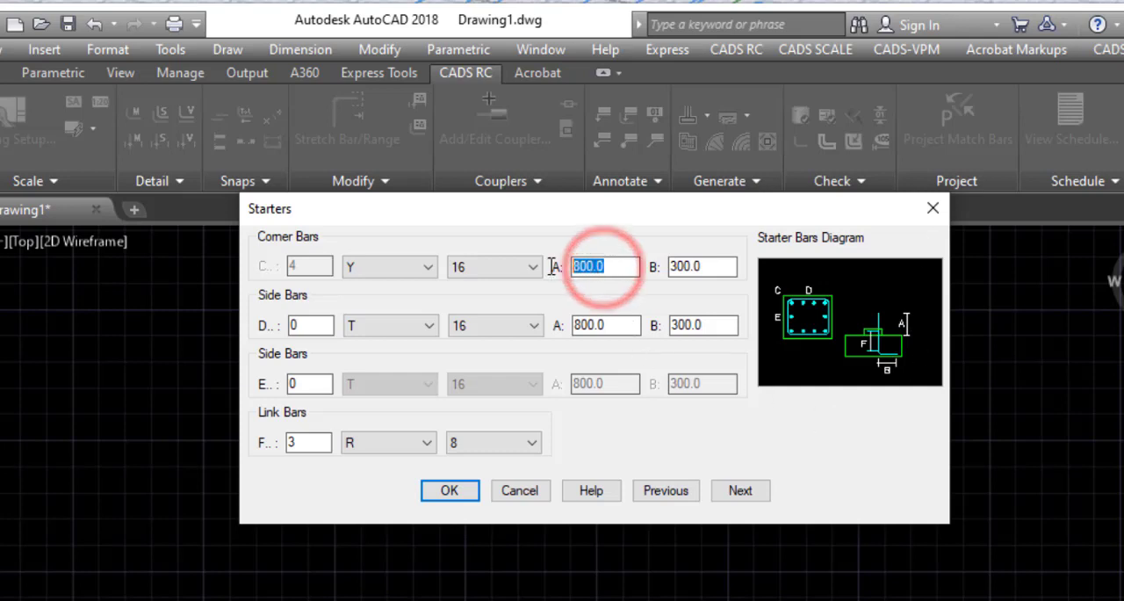
{"action": "type", "text": "1"}
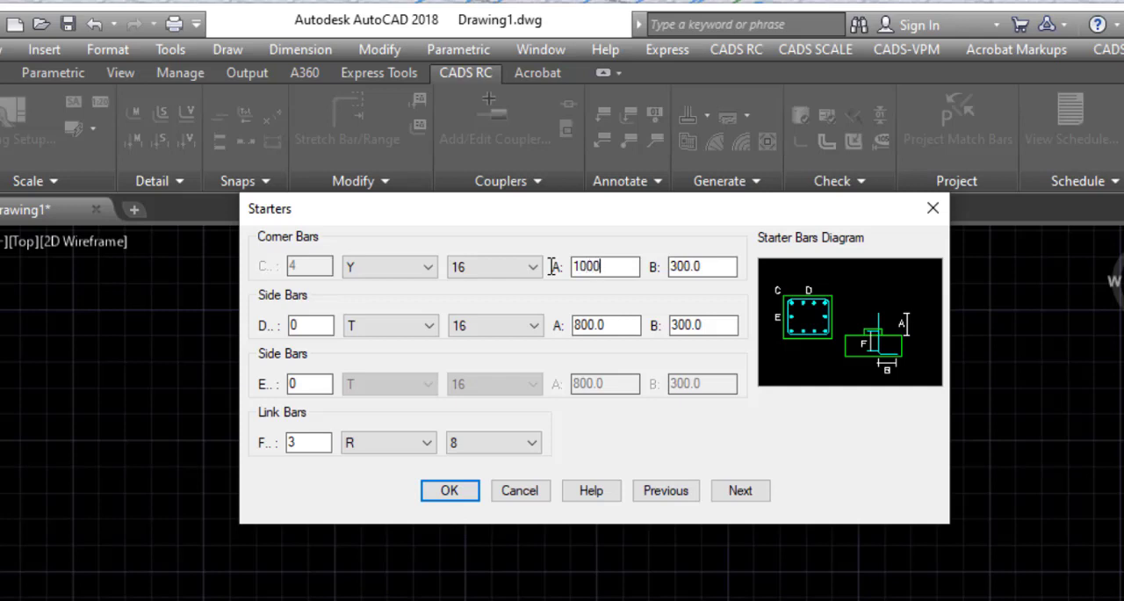
Step: Set dimension B of the corner starter bars to 150
{"action": "left_click", "coordinate": [720, 265]}
{"action": "left_click_drag", "start_coordinate": [707, 271], "coordinate": [664, 268]}
{"action": "type", "text": "14"}
{"action": "key", "text": "BackSpace"}
{"action": "type", "text": "5"}
{"action": "left_click", "coordinate": [618, 323]}
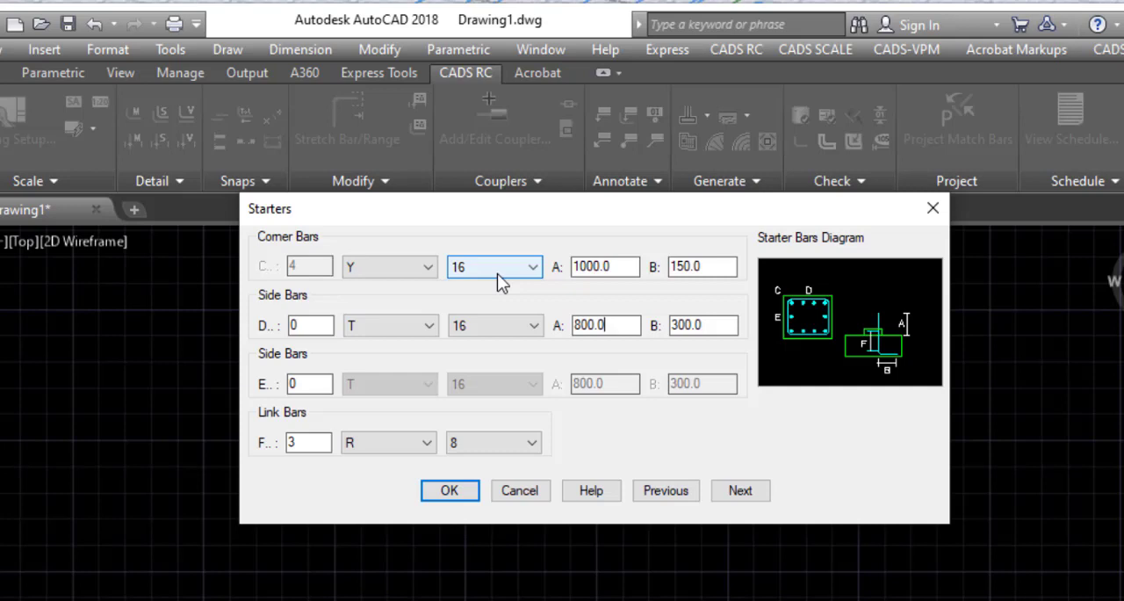
{"action": "left_click", "coordinate": [315, 327]}
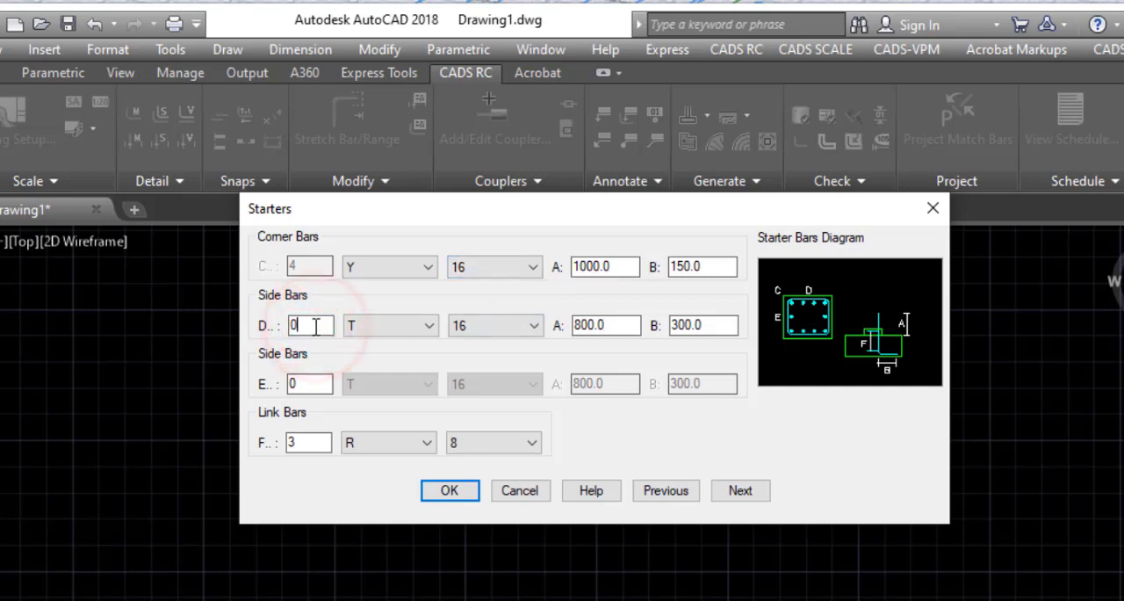
{"action": "left_click", "coordinate": [312, 321]}
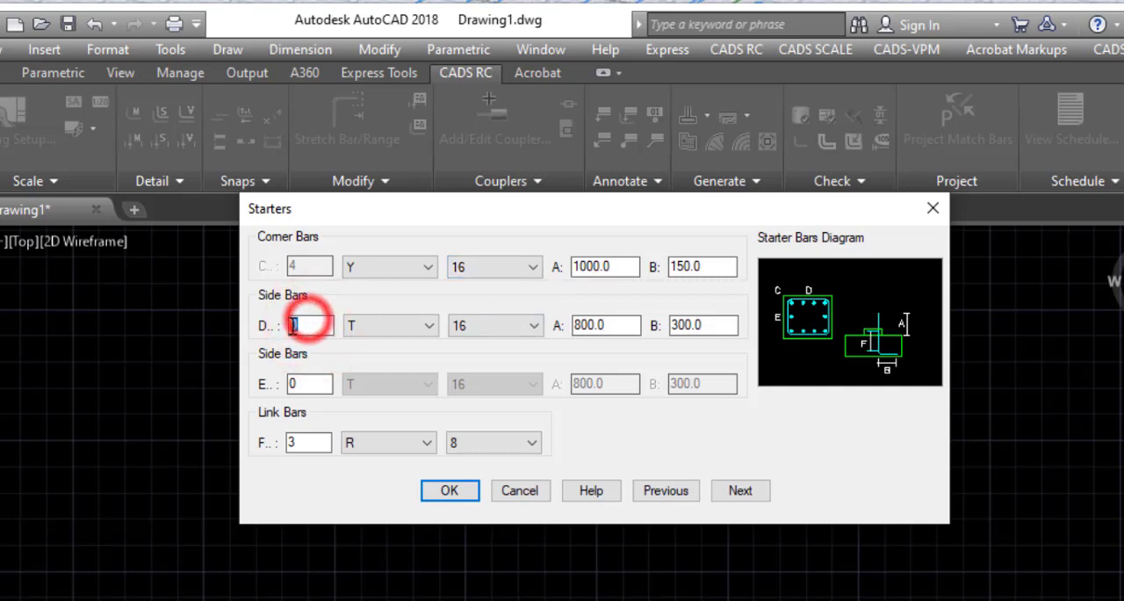
{"action": "left_click", "coordinate": [307, 384]}
{"action": "double_click", "coordinate": [303, 385]}
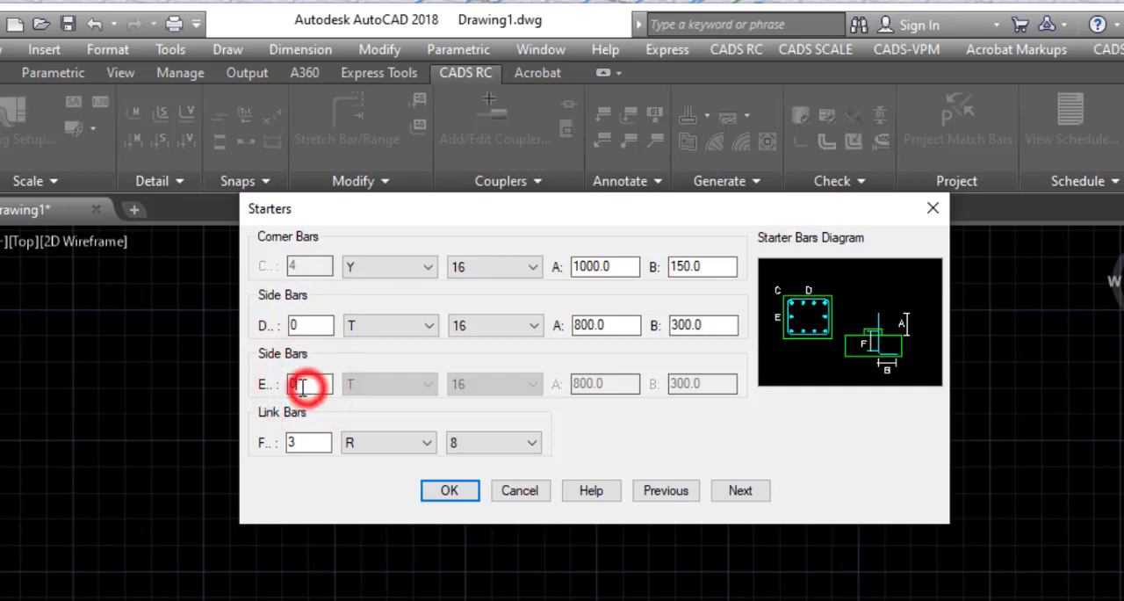
{"action": "left_click", "coordinate": [298, 384]}
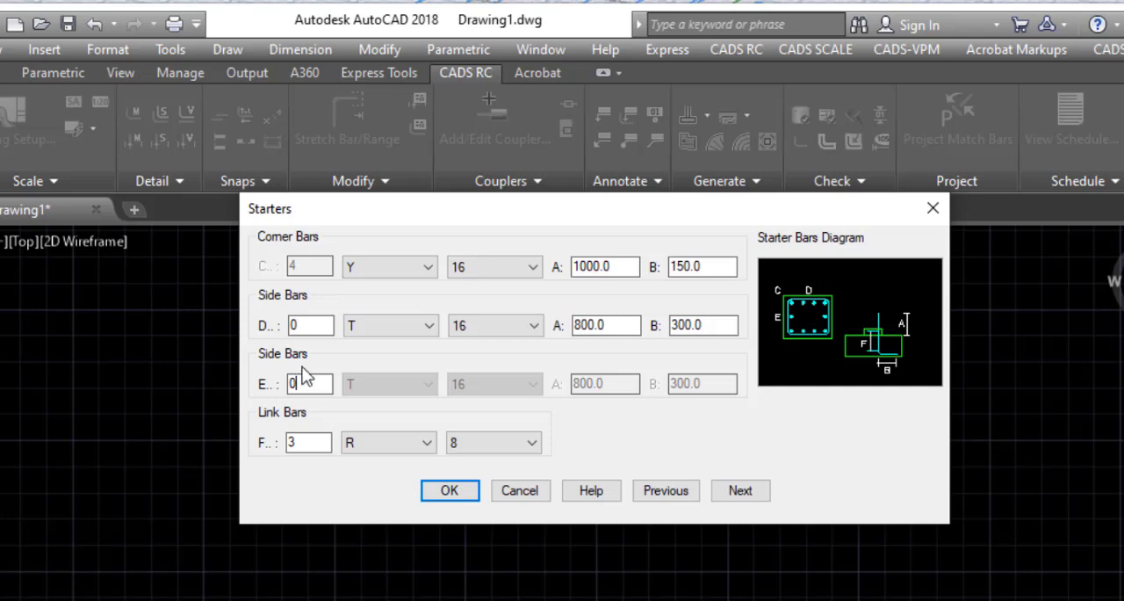
{"action": "double_click", "coordinate": [299, 325]}
{"action": "left_click", "coordinate": [299, 325]}
{"action": "left_click", "coordinate": [307, 322]}
{"action": "double_click", "coordinate": [301, 383]}
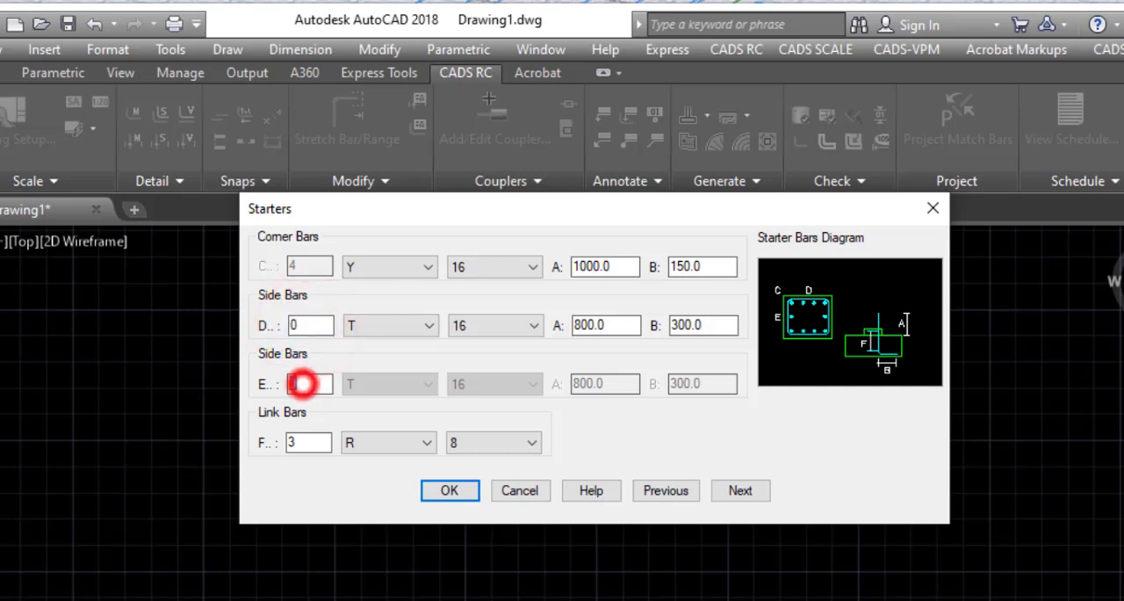
{"action": "left_click", "coordinate": [314, 331]}
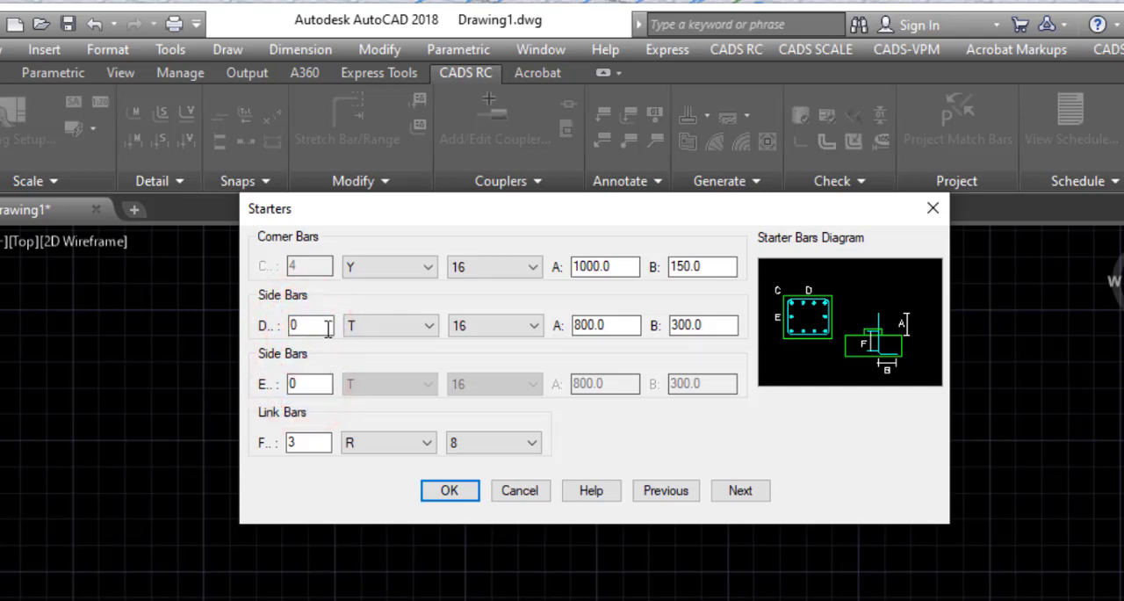
{"action": "left_click", "coordinate": [326, 328]}
{"action": "left_click", "coordinate": [319, 384]}
Step: Set the starter link bars to type Y with size 10 and finish the starter bar settings
{"action": "left_click", "coordinate": [381, 439]}
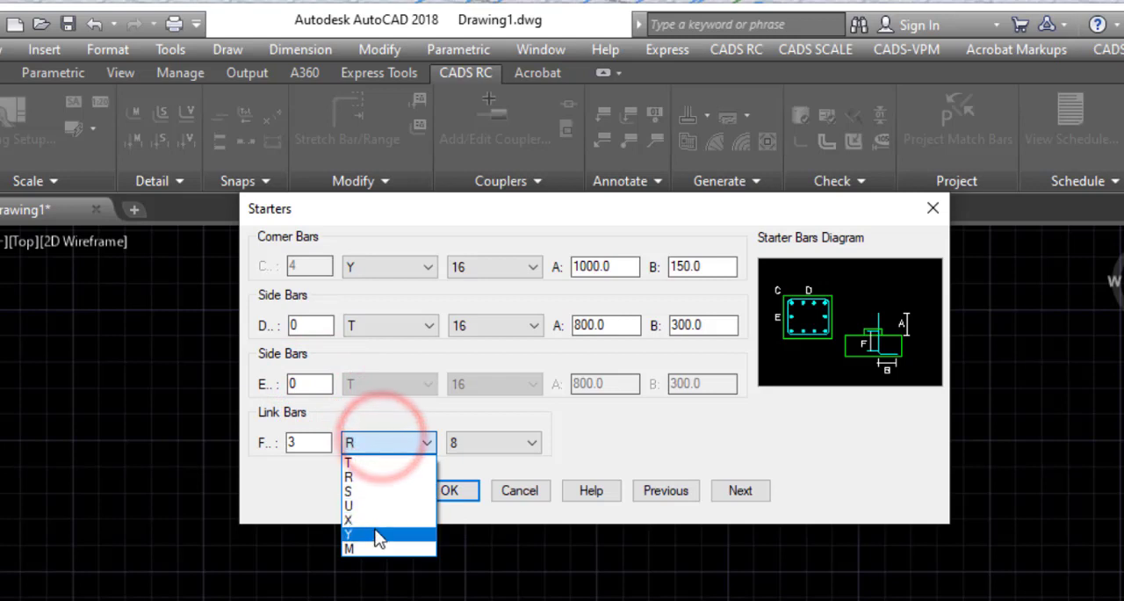
{"action": "left_click", "coordinate": [373, 527]}
{"action": "left_click", "coordinate": [507, 439]}
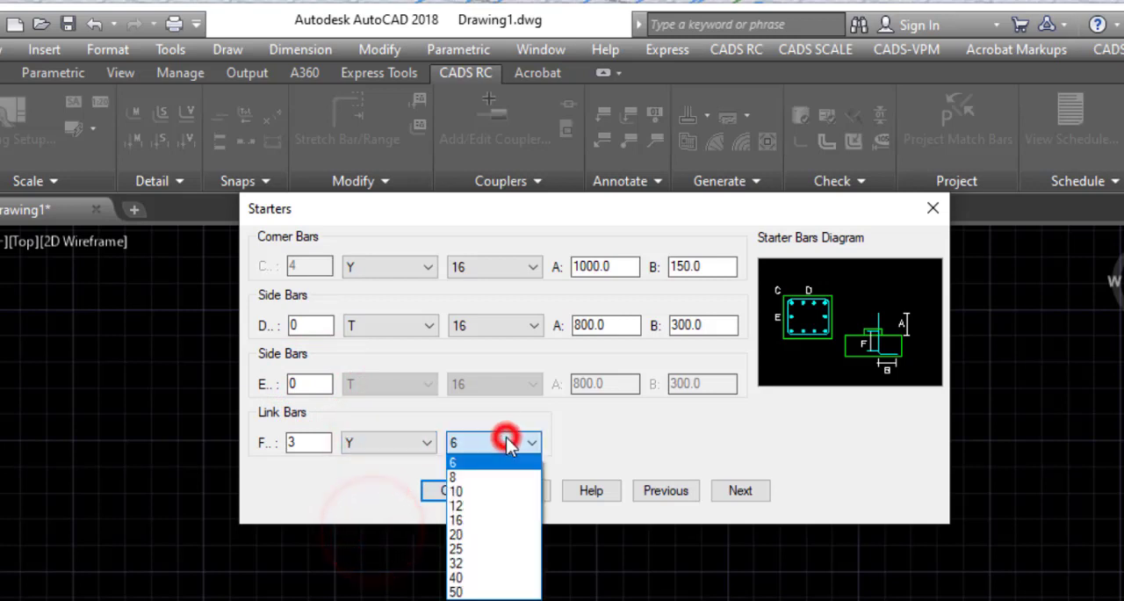
{"action": "left_click", "coordinate": [488, 491]}
{"action": "left_click", "coordinate": [327, 444]}
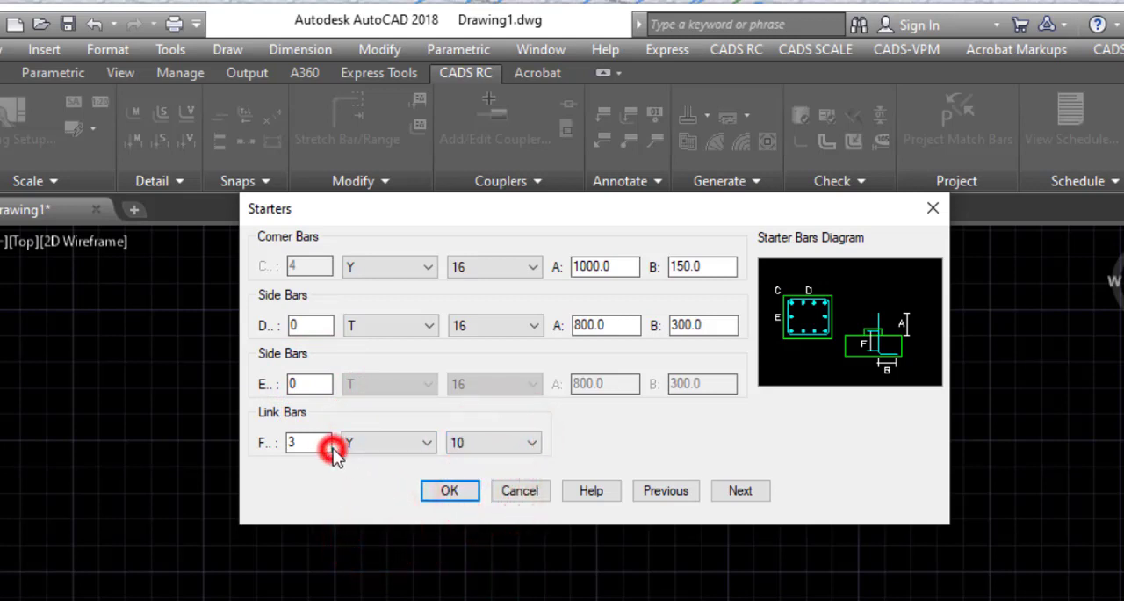
{"action": "double_click", "coordinate": [327, 445]}
{"action": "left_click", "coordinate": [293, 447]}
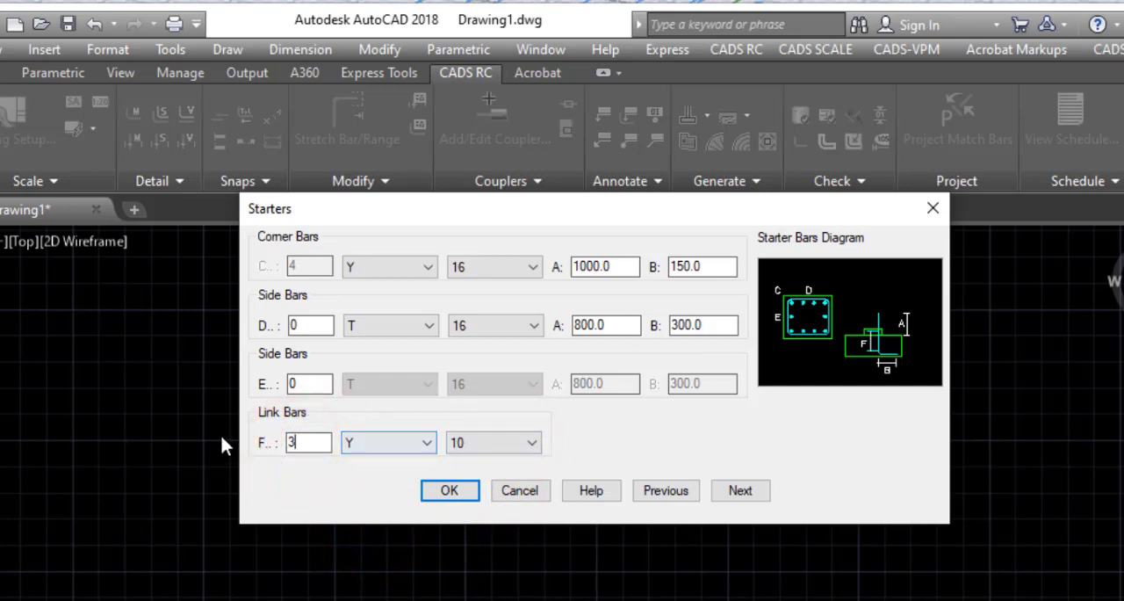
{"action": "left_click", "coordinate": [738, 492]}
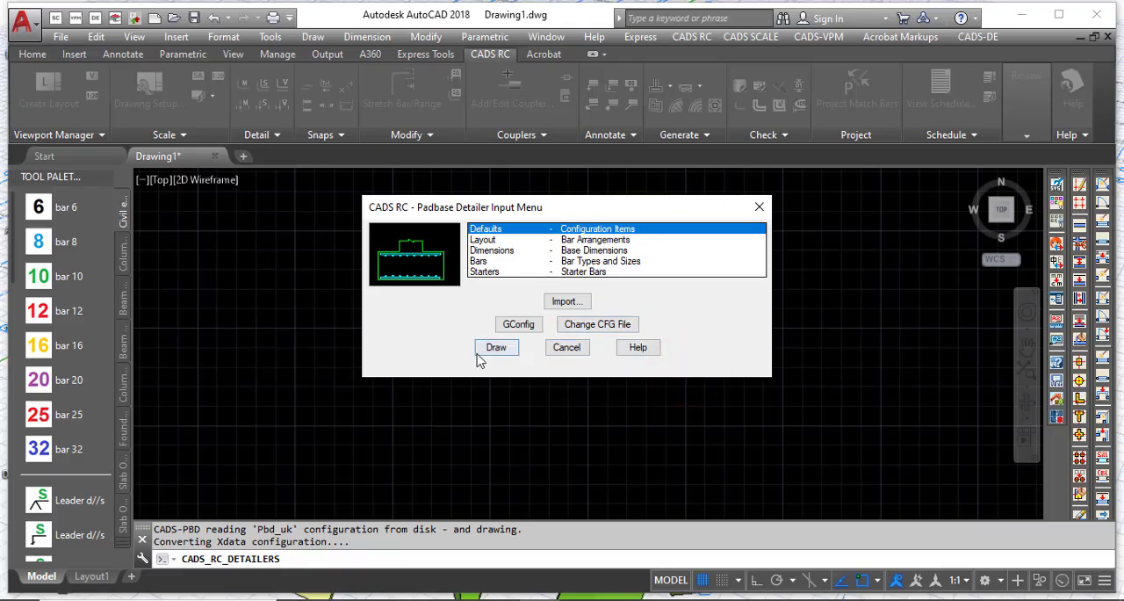
Step: Draw the pad base detail for the member "pad base" and place its plan view in the drawing
{"action": "left_click", "coordinate": [497, 347]}
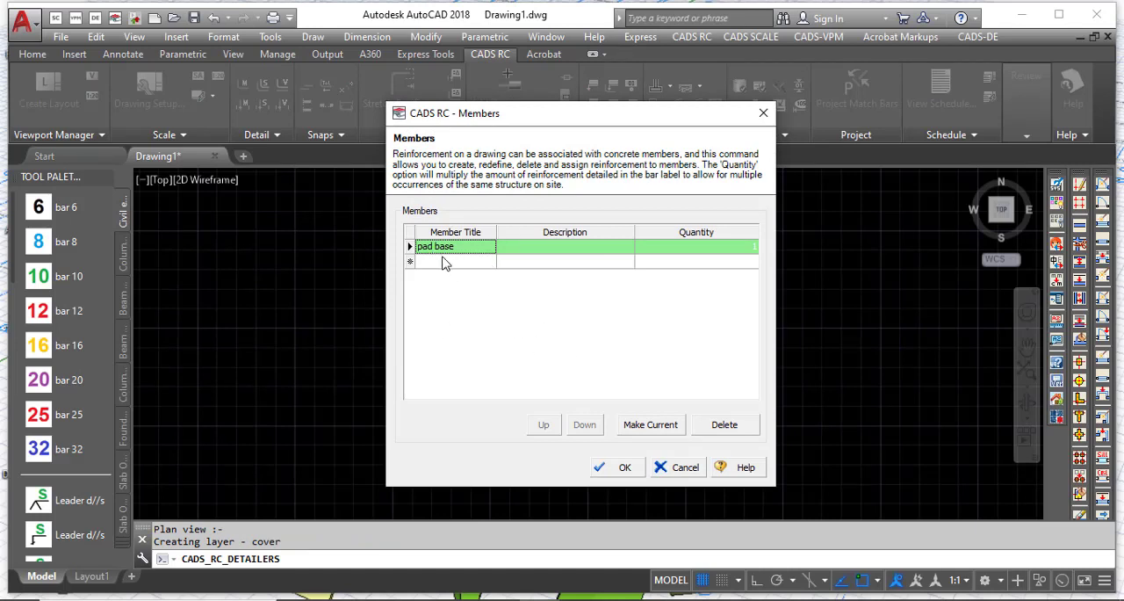
{"action": "left_click", "coordinate": [604, 473]}
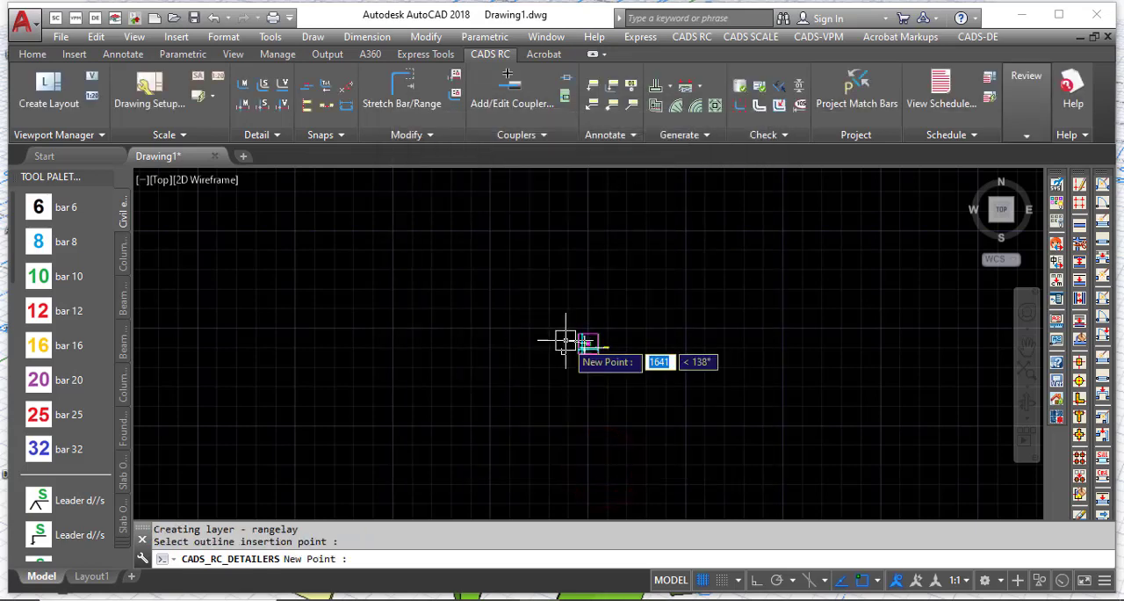
{"action": "scroll", "coordinate": [584, 339], "scroll_direction": "up", "scroll_amount": 5}
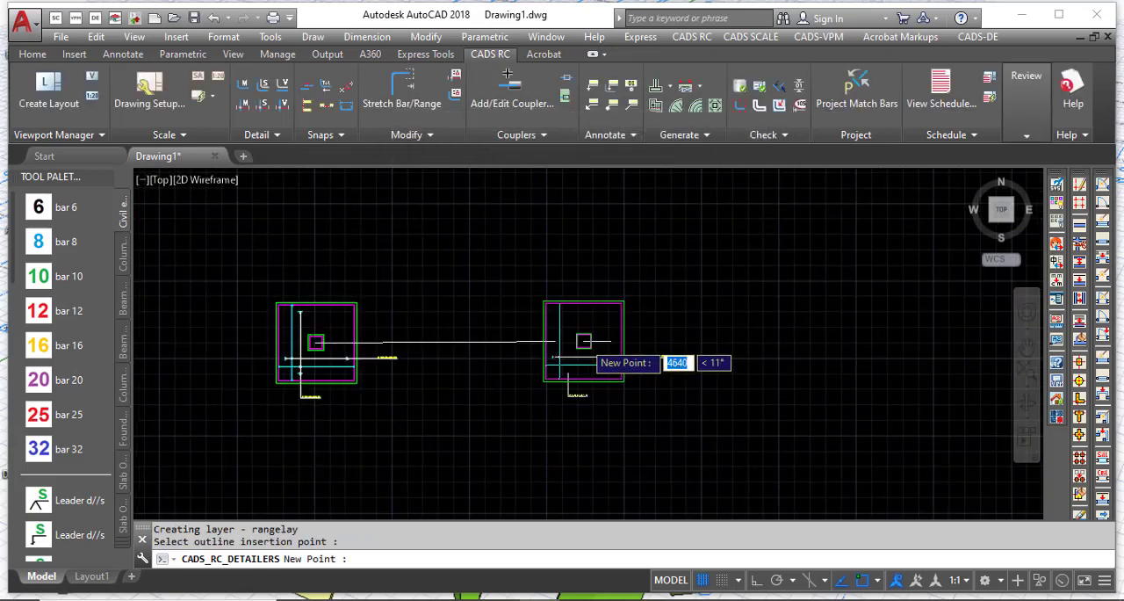
{"action": "left_click", "coordinate": [584, 339]}
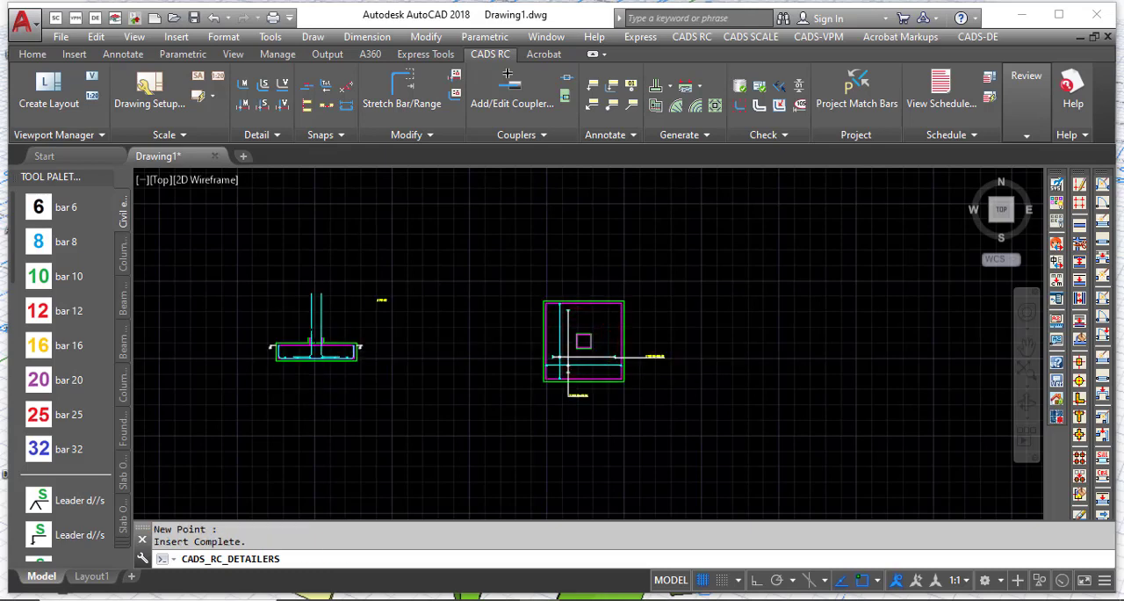
Step: Place the elevation view of the pad base beside the plan view
{"action": "scroll", "coordinate": [584, 346], "scroll_direction": "up", "scroll_amount": 3}
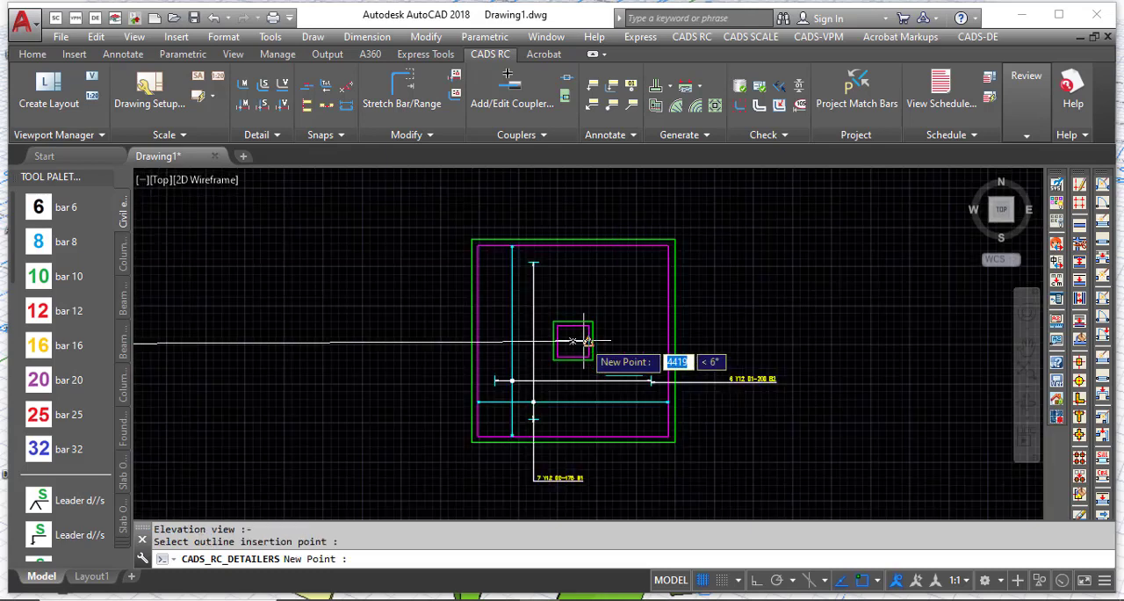
{"action": "scroll", "coordinate": [584, 341], "scroll_direction": "up", "scroll_amount": 3}
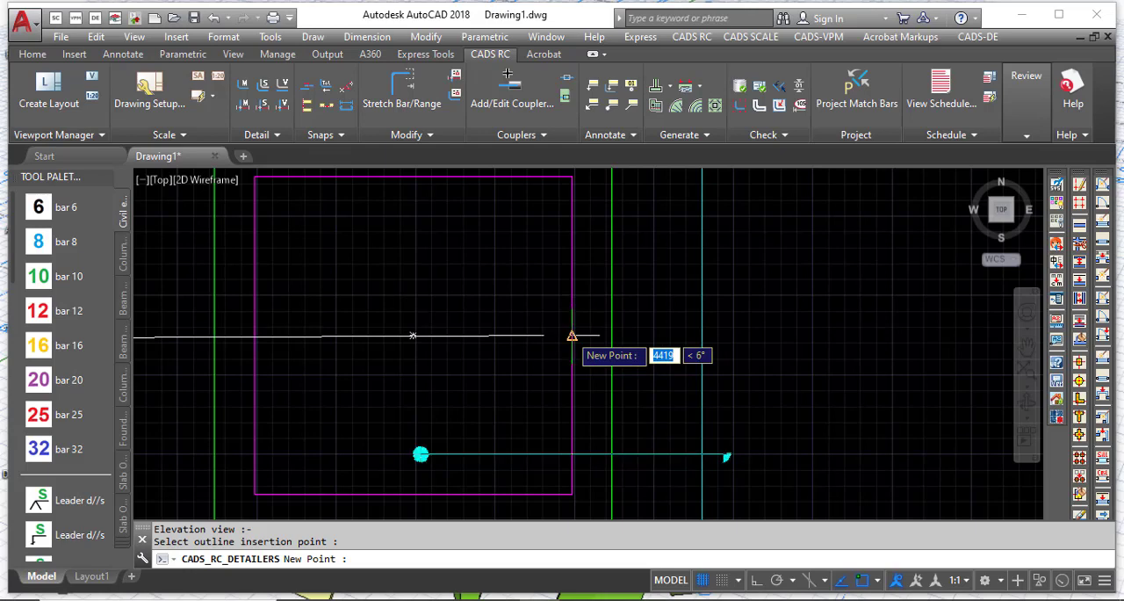
{"action": "scroll", "coordinate": [502, 330], "scroll_direction": "down", "scroll_amount": 4}
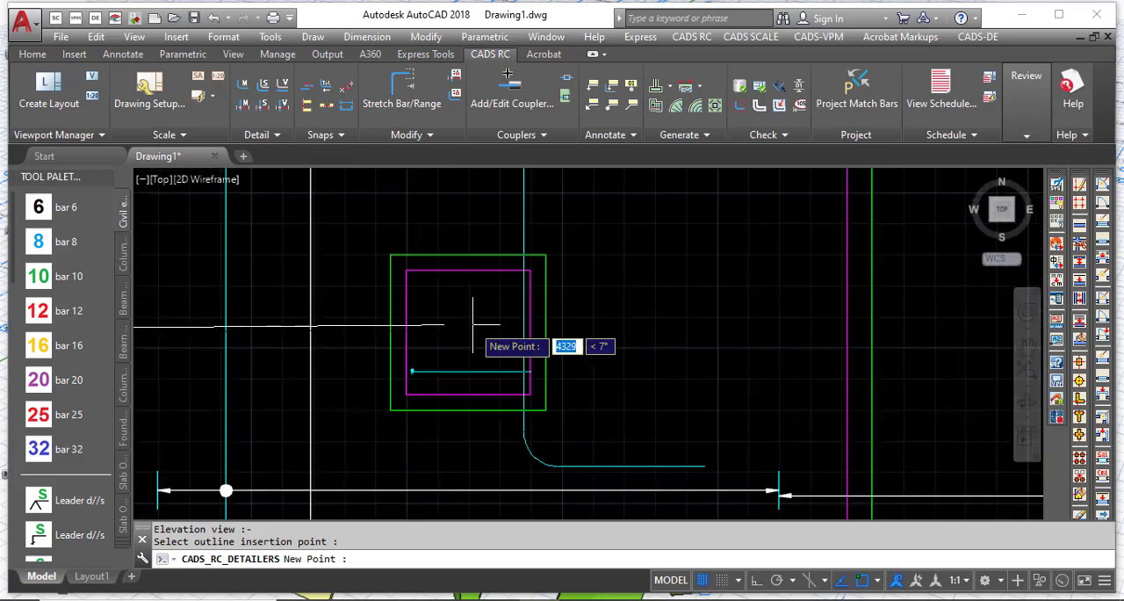
{"action": "scroll", "coordinate": [430, 323], "scroll_direction": "down", "scroll_amount": 5}
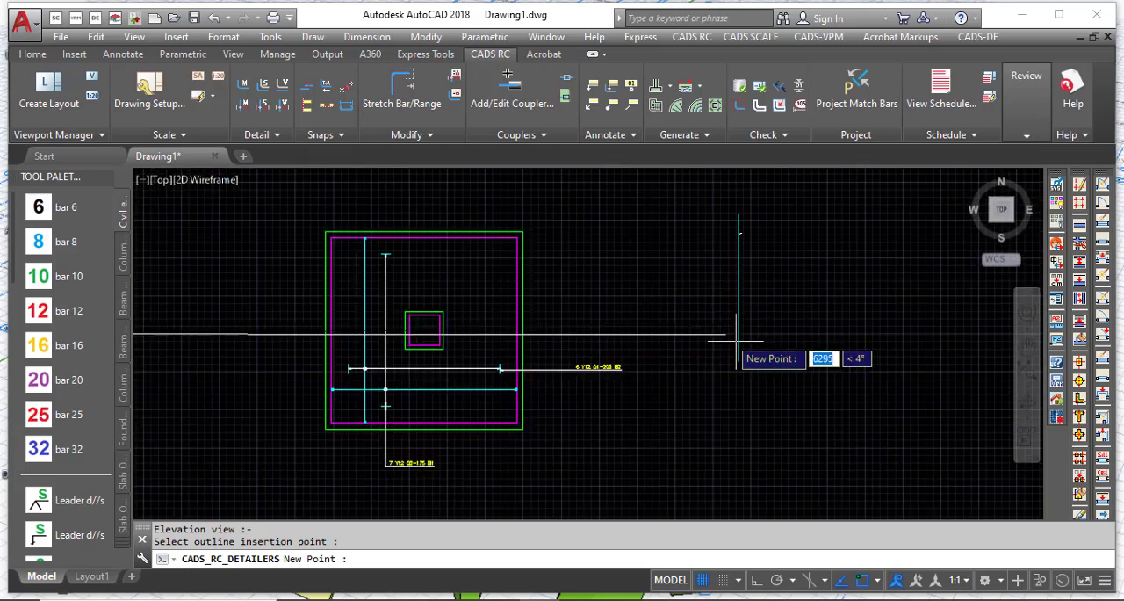
{"action": "left_click", "coordinate": [813, 356]}
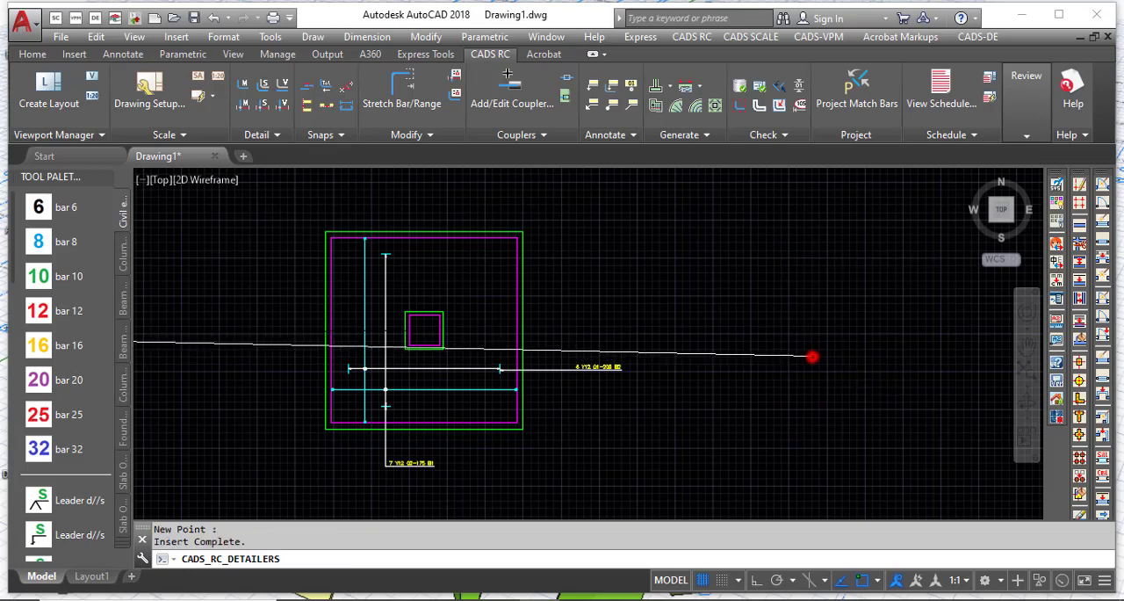
Step: Place the column detail beside the elevation view
{"action": "scroll", "coordinate": [432, 367], "scroll_direction": "down", "scroll_amount": 4}
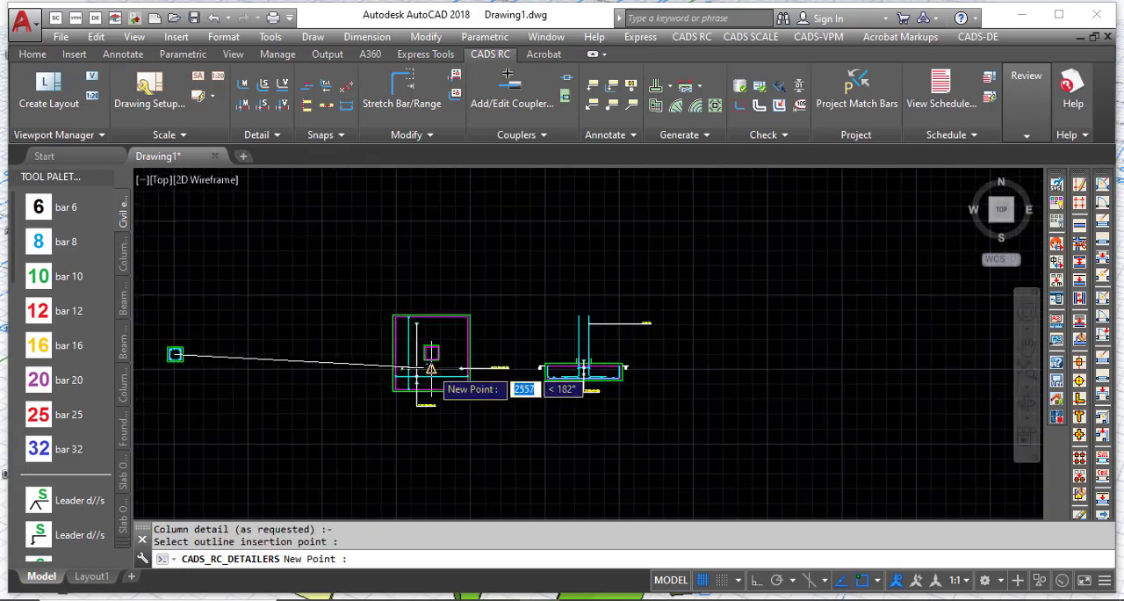
{"action": "scroll", "coordinate": [712, 344], "scroll_direction": "up", "scroll_amount": 4}
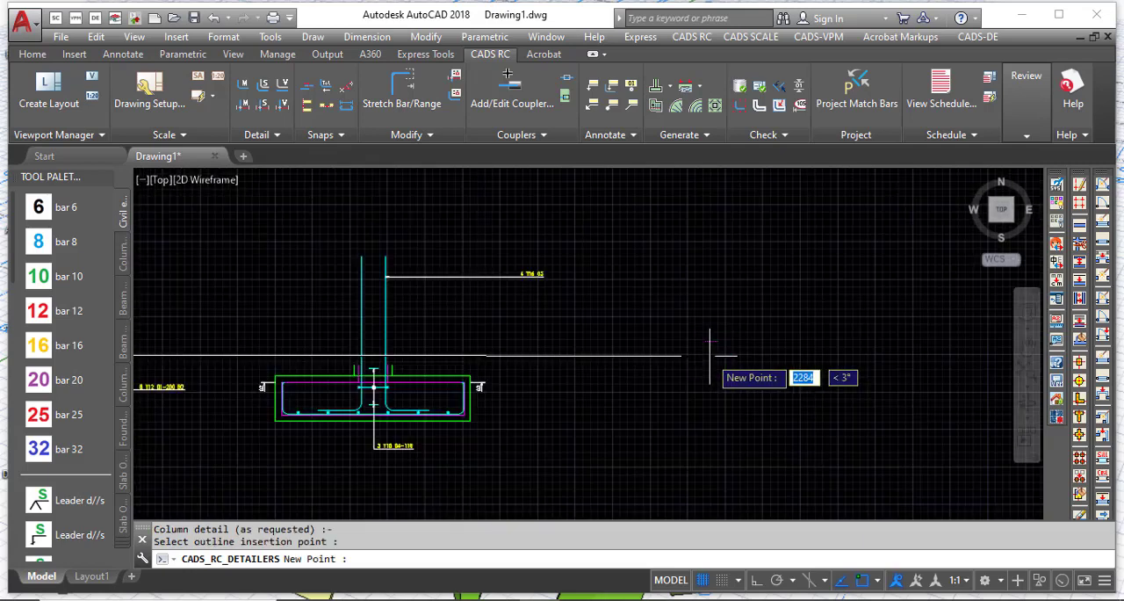
{"action": "left_click", "coordinate": [649, 343]}
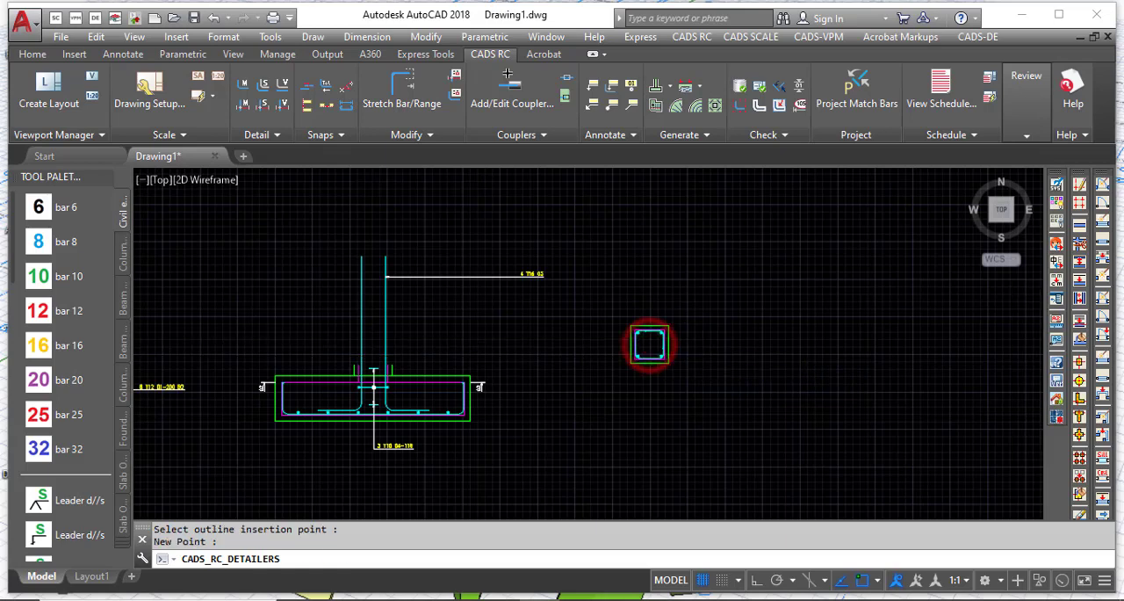
Step: Erase the magenta cover outline from the column detail
{"action": "scroll", "coordinate": [646, 356], "scroll_direction": "up", "scroll_amount": 8}
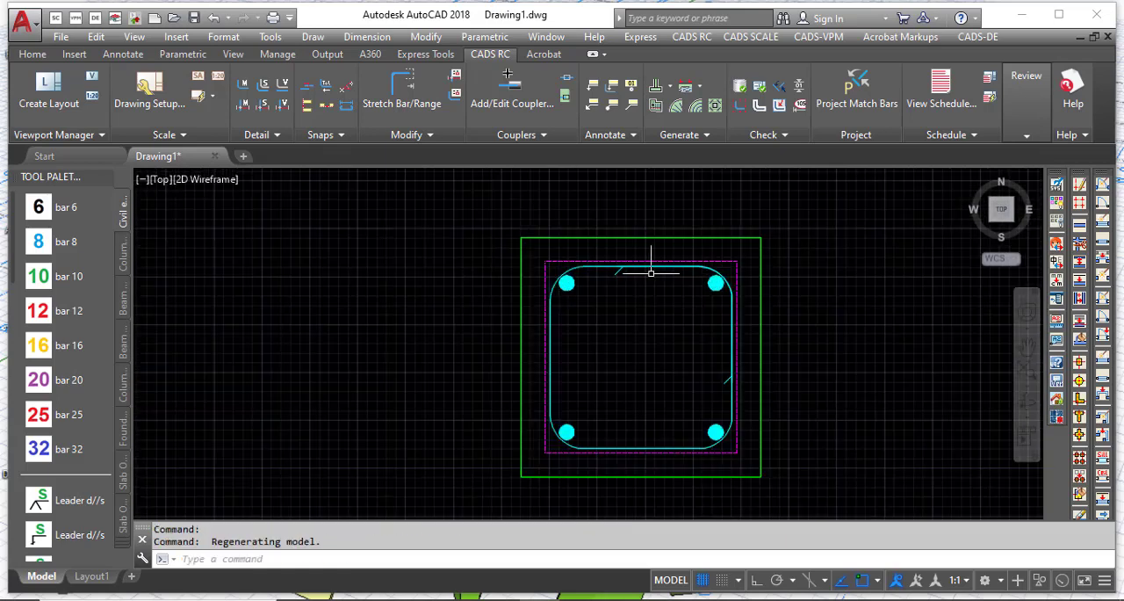
{"action": "scroll", "coordinate": [687, 275], "scroll_direction": "down", "scroll_amount": 3}
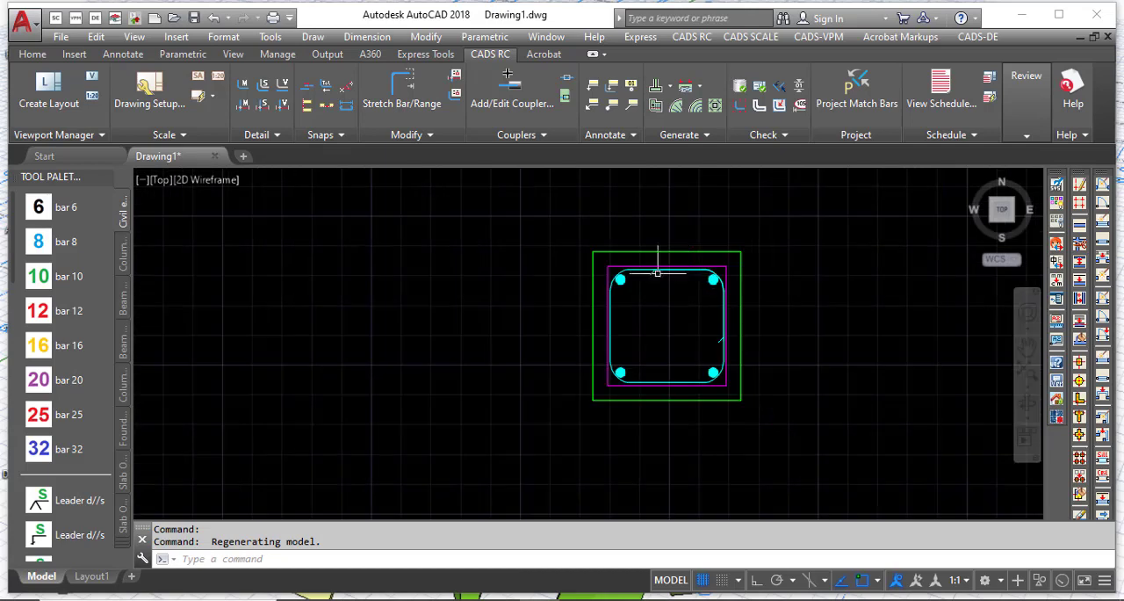
{"action": "scroll", "coordinate": [657, 258], "scroll_direction": "up", "scroll_amount": 10}
{"action": "left_click", "coordinate": [580, 318]}
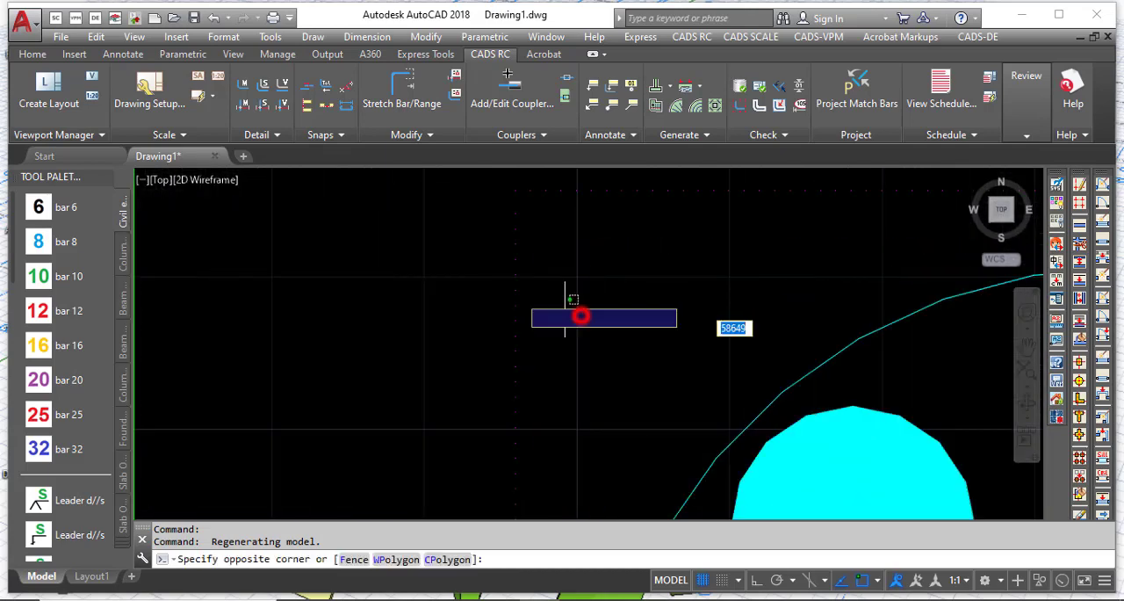
{"action": "left_click", "coordinate": [441, 264]}
{"action": "scroll", "coordinate": [421, 343], "scroll_direction": "down", "scroll_amount": 5}
{"action": "scroll", "coordinate": [420, 342], "scroll_direction": "down", "scroll_amount": 5}
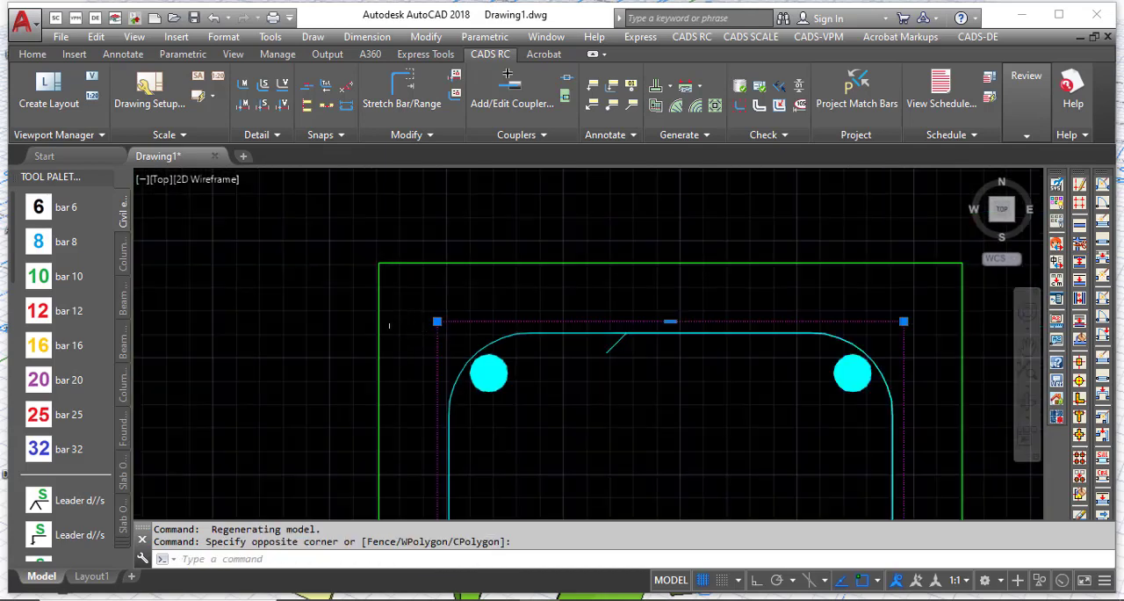
{"action": "key", "text": "Delete"}
{"action": "scroll", "coordinate": [519, 283], "scroll_direction": "down", "scroll_amount": 1}
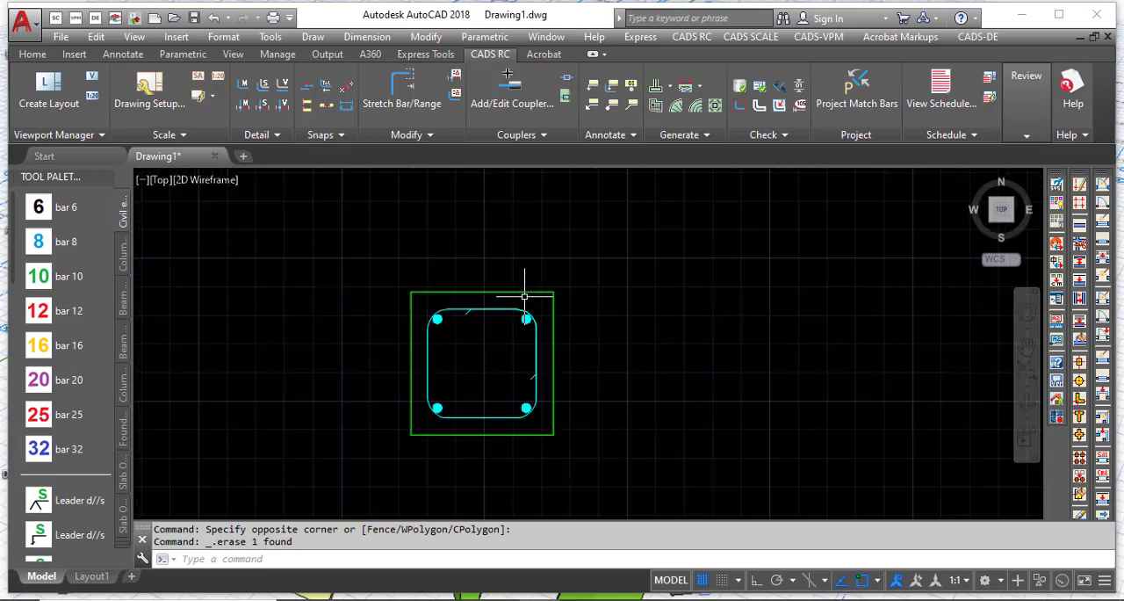
Step: Erase the magenta cover outline of the base in the elevation view
{"action": "scroll", "coordinate": [414, 283], "scroll_direction": "up", "scroll_amount": 3}
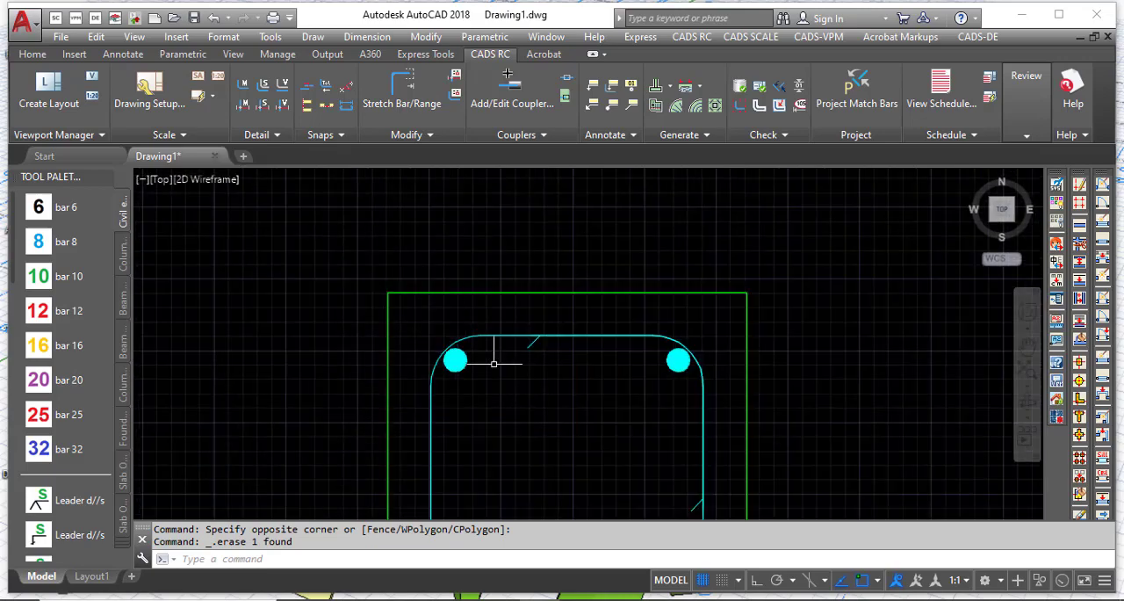
{"action": "scroll", "coordinate": [798, 271], "scroll_direction": "down", "scroll_amount": 4}
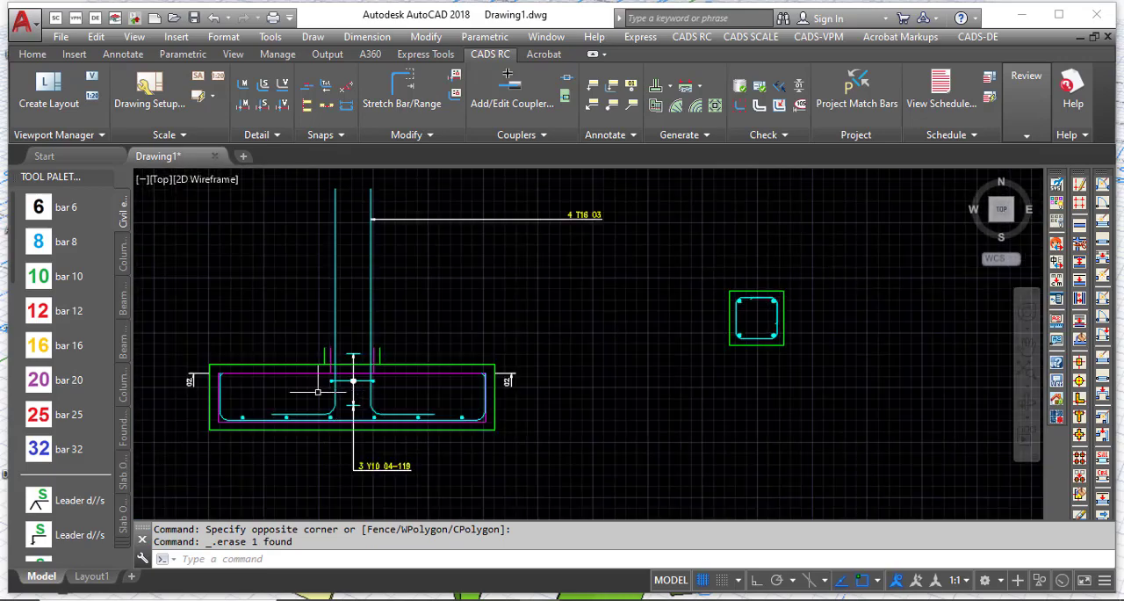
{"action": "scroll", "coordinate": [352, 380], "scroll_direction": "up", "scroll_amount": 6}
{"action": "left_click", "coordinate": [330, 392]}
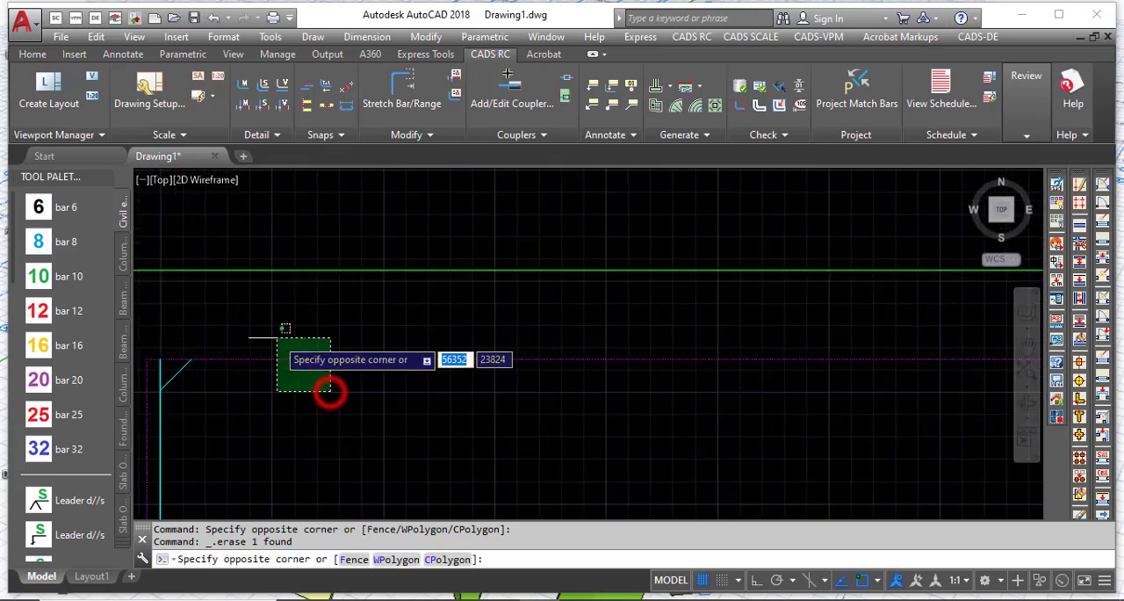
{"action": "left_click", "coordinate": [271, 334]}
{"action": "scroll", "coordinate": [420, 386], "scroll_direction": "down", "scroll_amount": 3}
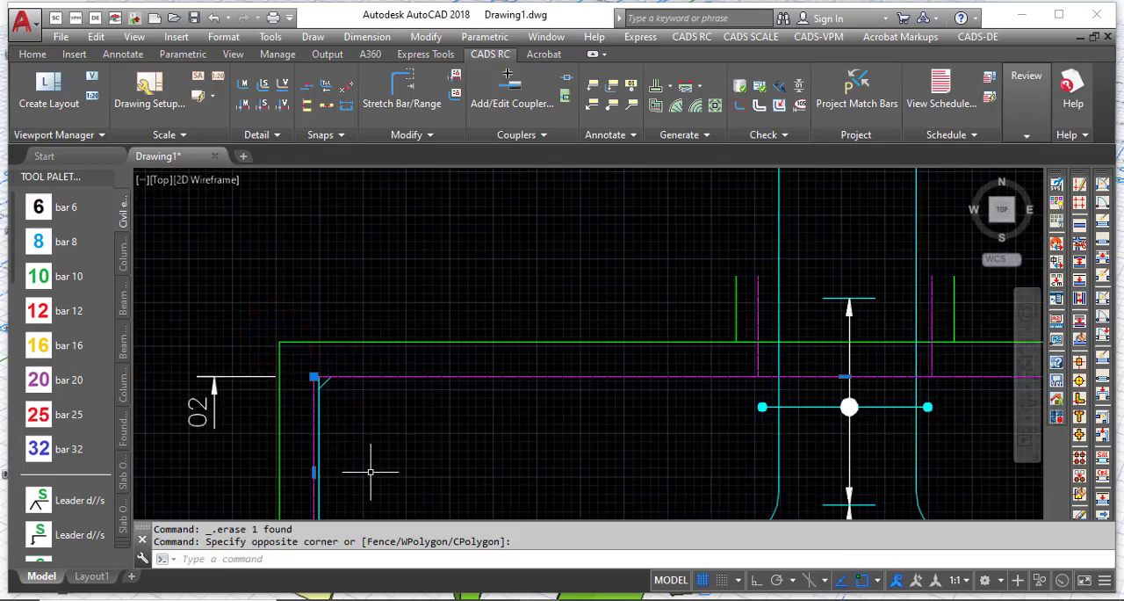
{"action": "key", "text": "Delete"}
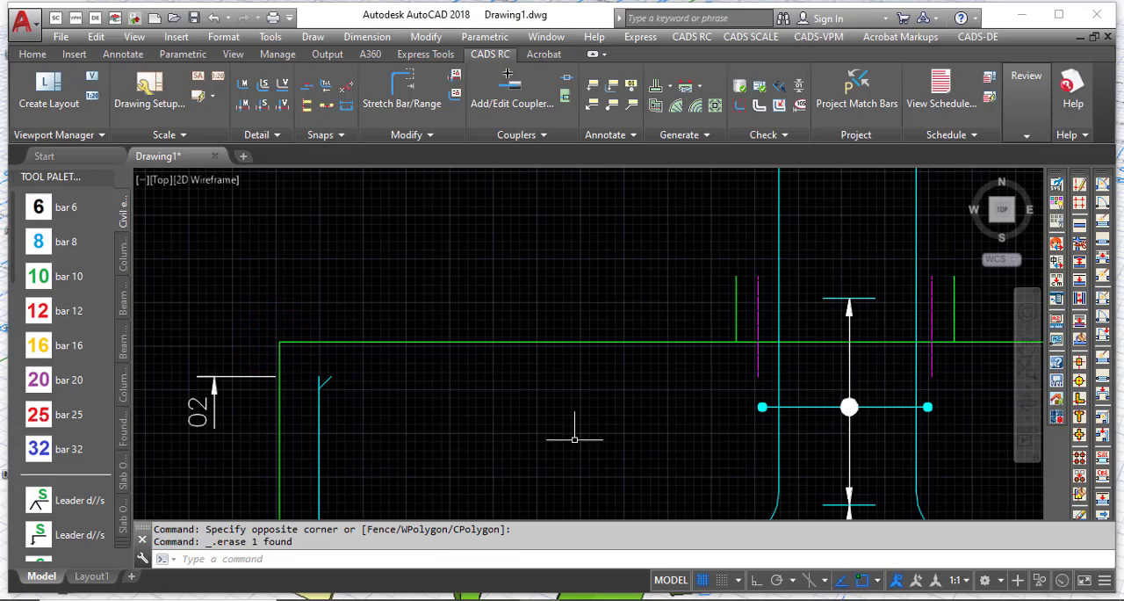
Step: Erase the two vertical magenta cover lines beside the starter bars in the elevation view
{"action": "scroll", "coordinate": [405, 429], "scroll_direction": "down", "scroll_amount": 4}
{"action": "scroll", "coordinate": [560, 367], "scroll_direction": "up", "scroll_amount": 7}
{"action": "scroll", "coordinate": [401, 373], "scroll_direction": "down", "scroll_amount": 4}
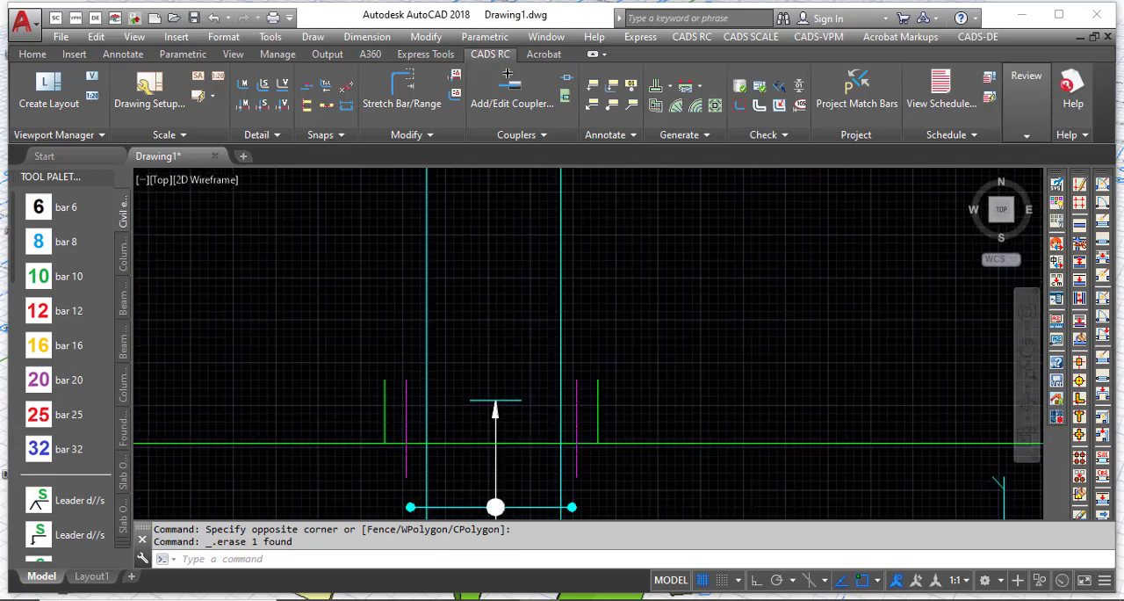
{"action": "scroll", "coordinate": [400, 404], "scroll_direction": "up", "scroll_amount": 2}
{"action": "left_click", "coordinate": [413, 406]}
{"action": "left_click", "coordinate": [388, 394]}
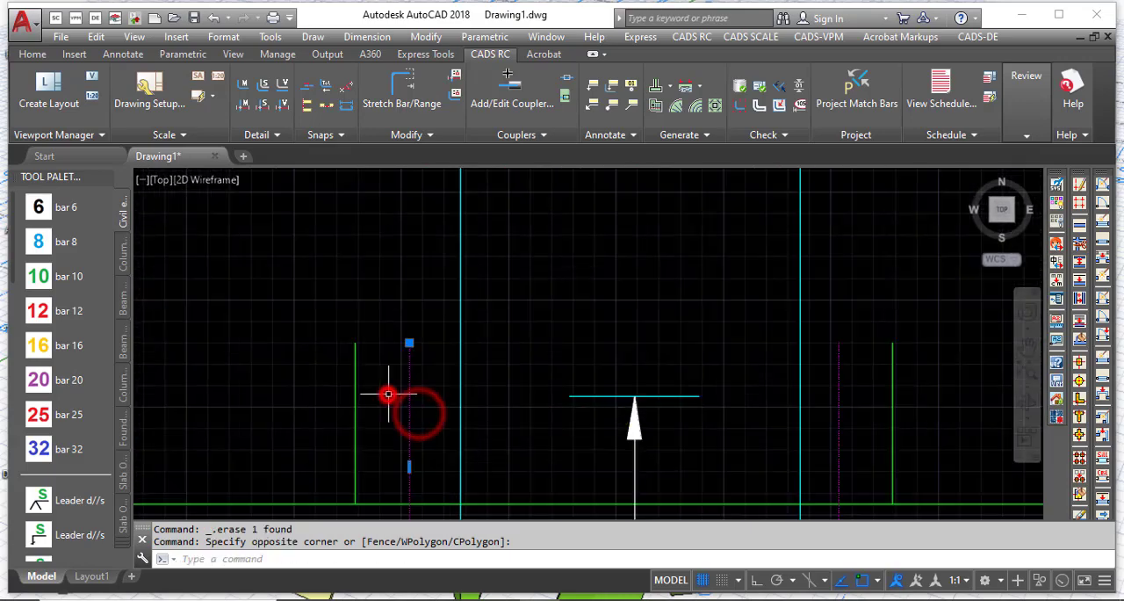
{"action": "left_click", "coordinate": [859, 402]}
{"action": "left_click", "coordinate": [817, 383]}
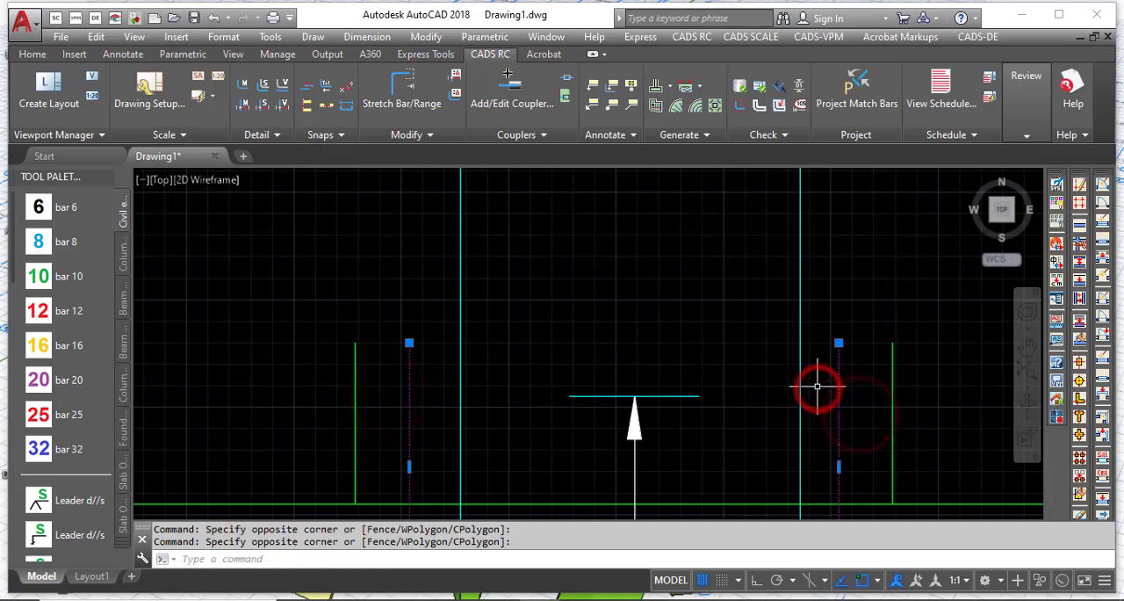
{"action": "key", "text": "Delete"}
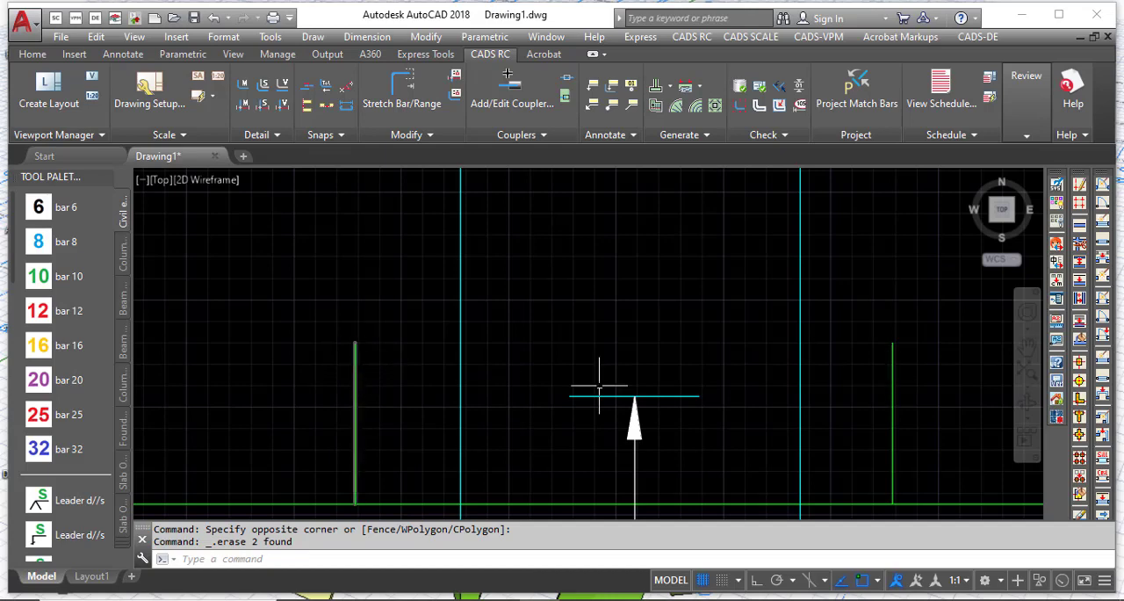
Step: Erase the magenta cover outline of the base in the plan view
{"action": "scroll", "coordinate": [671, 318], "scroll_direction": "down", "scroll_amount": 4}
{"action": "scroll", "coordinate": [566, 331], "scroll_direction": "down", "scroll_amount": 3}
{"action": "scroll", "coordinate": [426, 360], "scroll_direction": "up", "scroll_amount": 5}
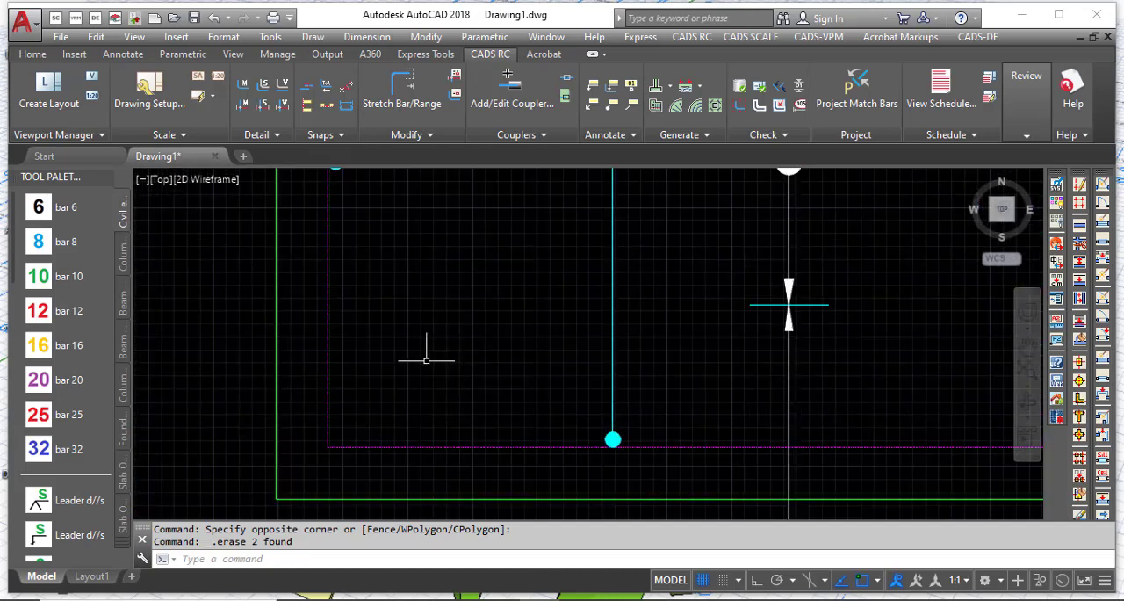
{"action": "left_click", "coordinate": [337, 378]}
{"action": "left_click", "coordinate": [303, 350]}
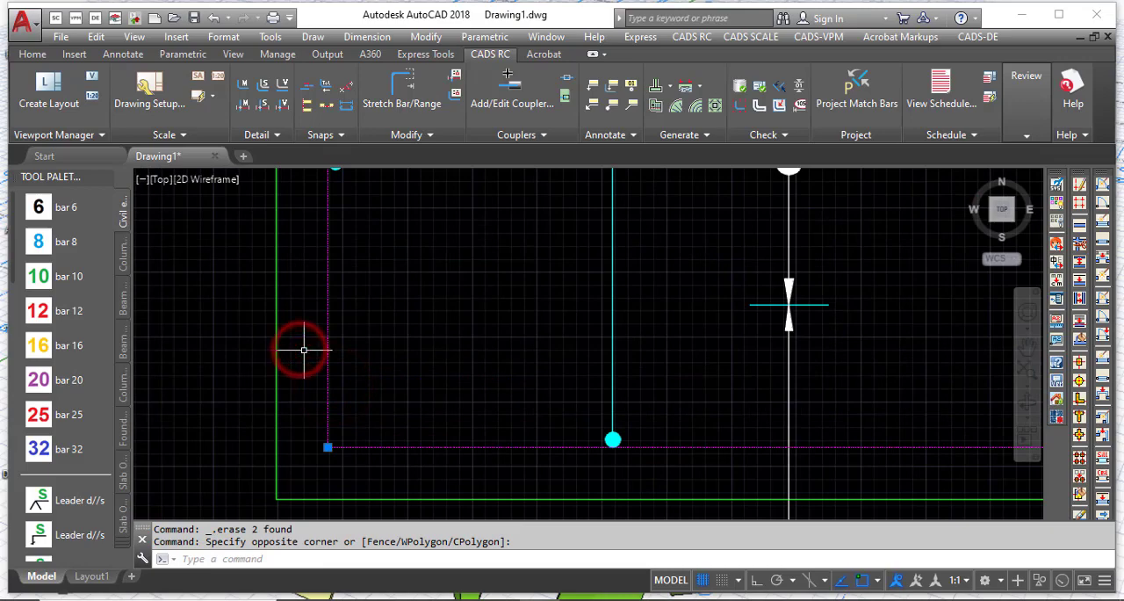
{"action": "key", "text": "Delete"}
{"action": "scroll", "coordinate": [519, 426], "scroll_direction": "down", "scroll_amount": 6}
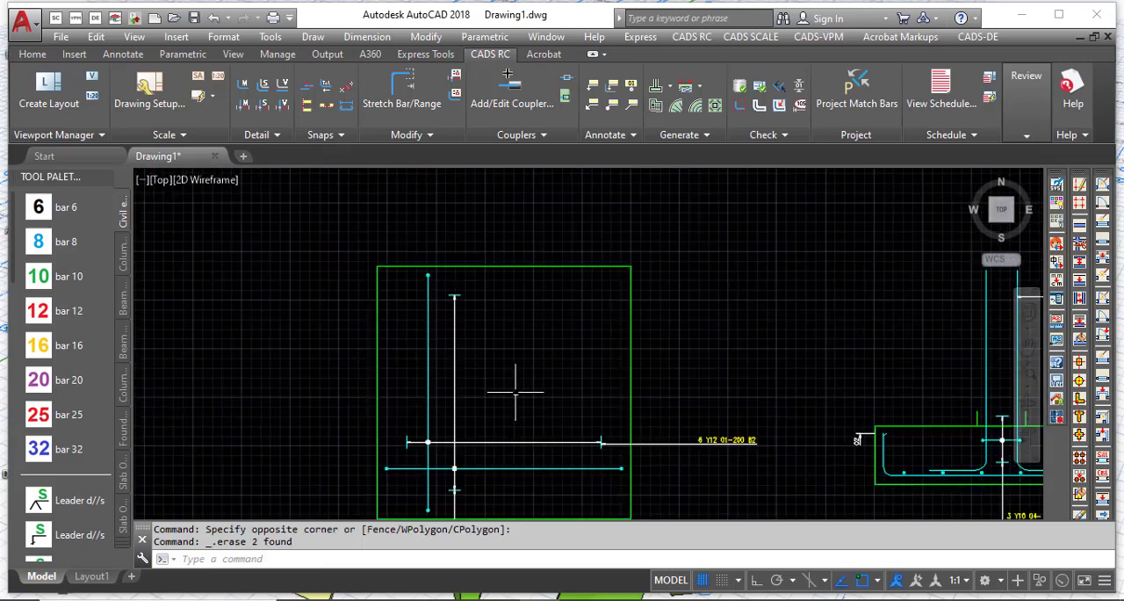
Step: Set the view of the vertical bar mark 01 in the base plan to Side and accept its first-bar dimensions
{"action": "scroll", "coordinate": [489, 446], "scroll_direction": "up", "scroll_amount": 3}
{"action": "scroll", "coordinate": [462, 309], "scroll_direction": "up", "scroll_amount": 2}
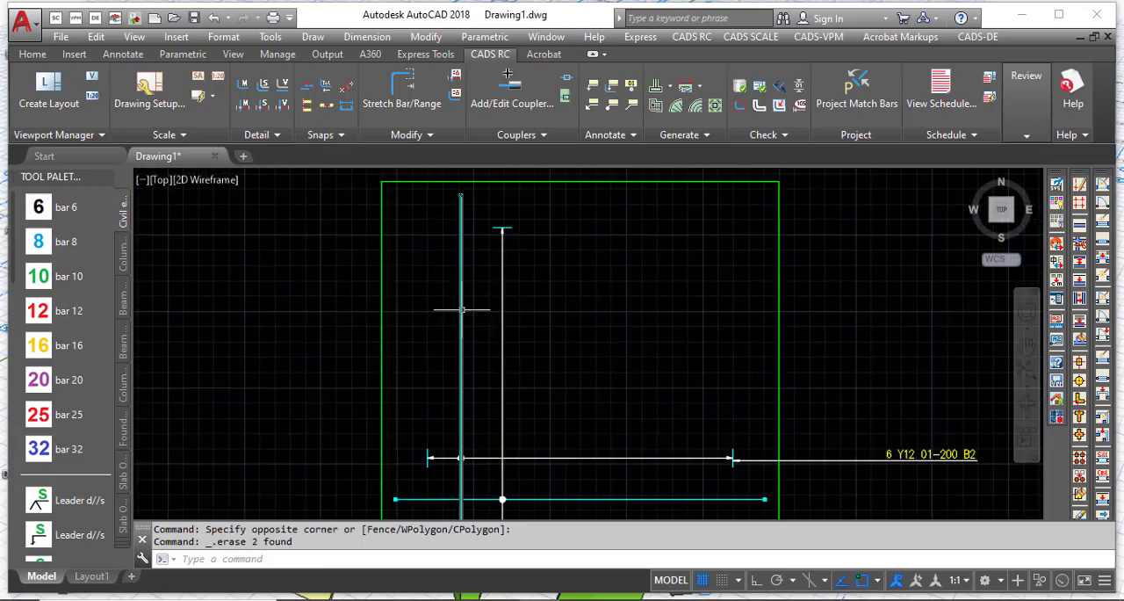
{"action": "mouse_move", "coordinate": [462, 309]}
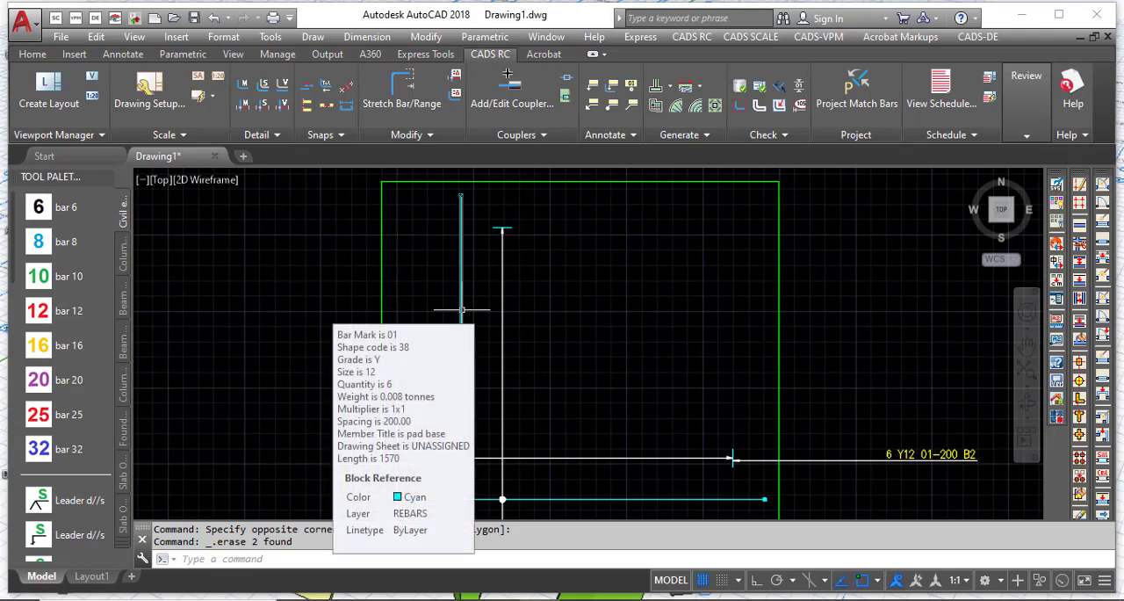
{"action": "double_click", "coordinate": [462, 309]}
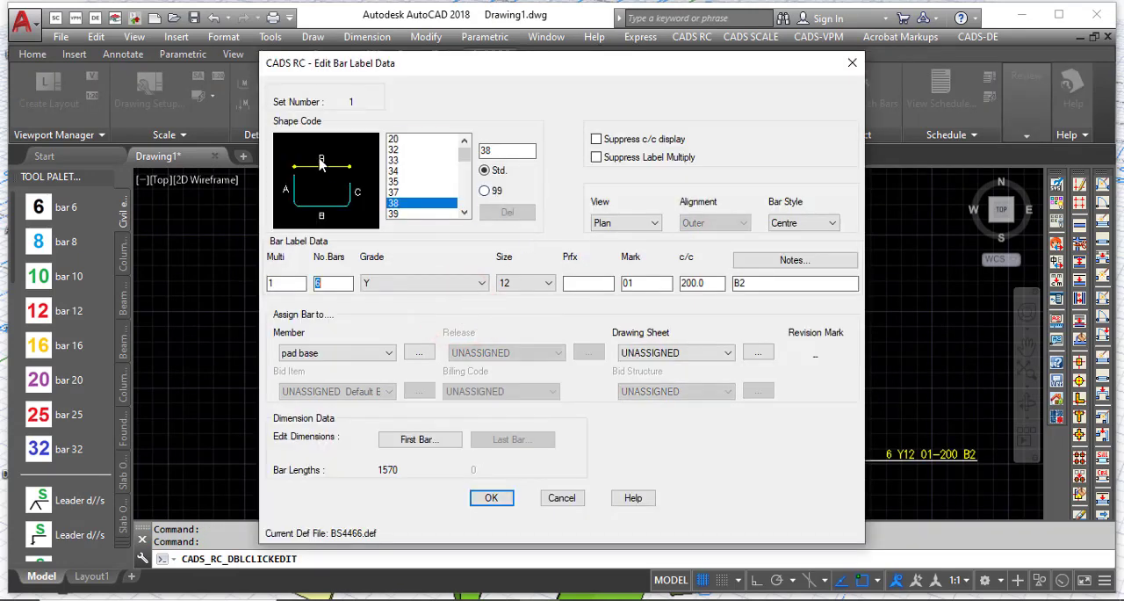
{"action": "left_click", "coordinate": [649, 222]}
{"action": "left_click", "coordinate": [611, 245]}
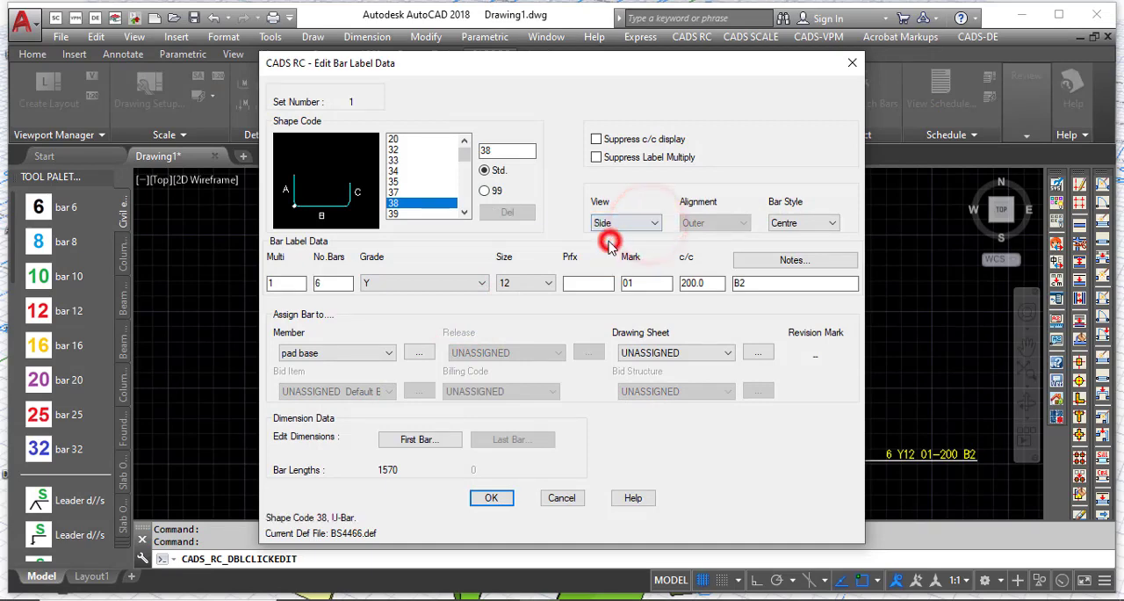
{"action": "left_click", "coordinate": [761, 283]}
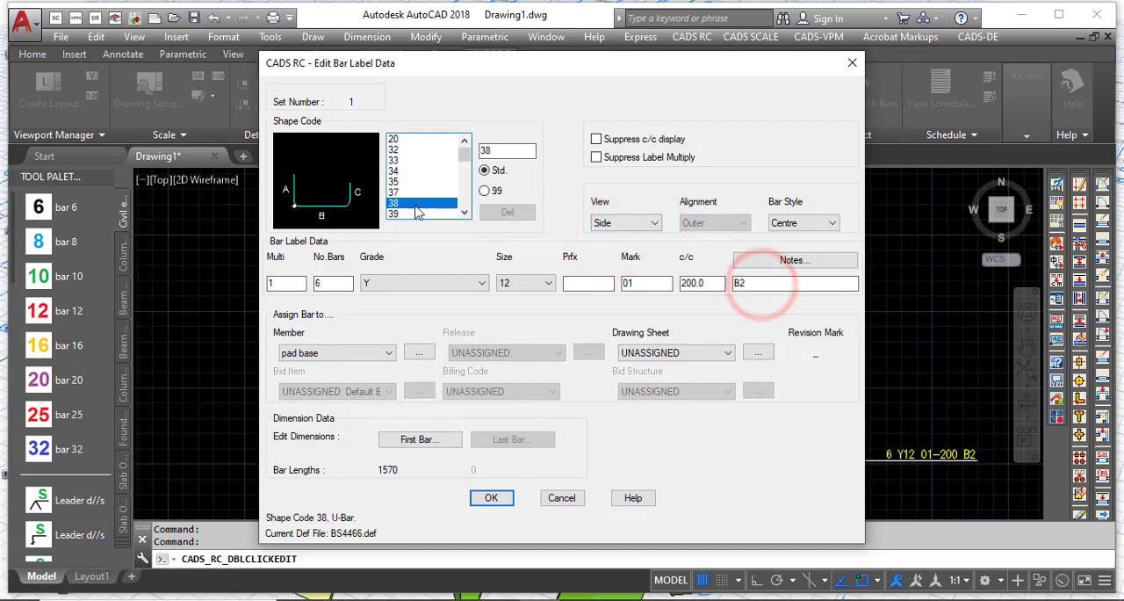
{"action": "left_click", "coordinate": [443, 440]}
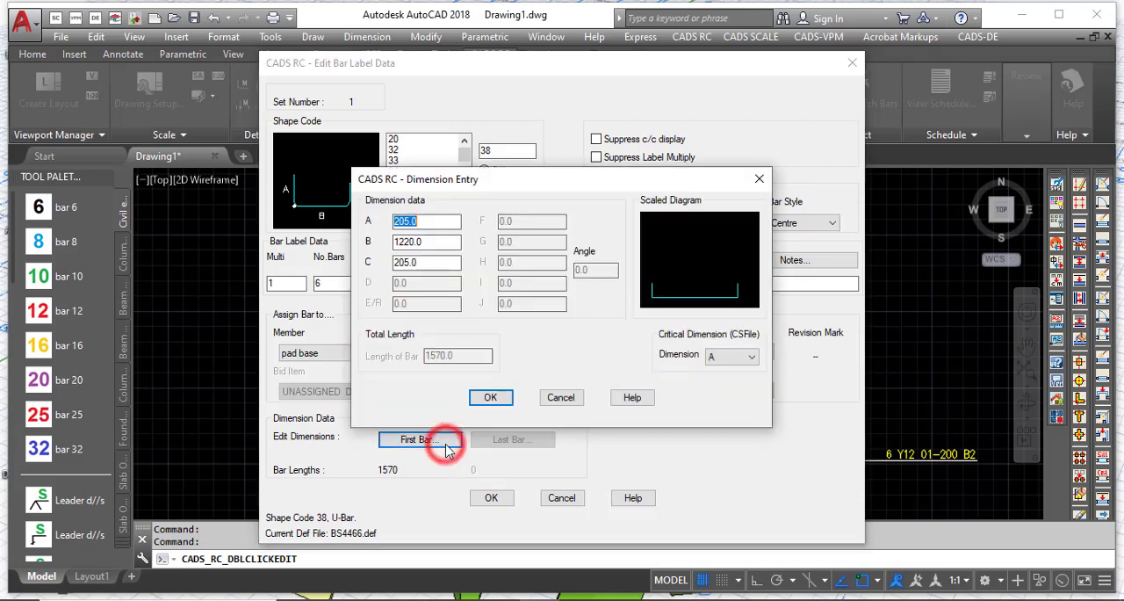
{"action": "left_click", "coordinate": [421, 241]}
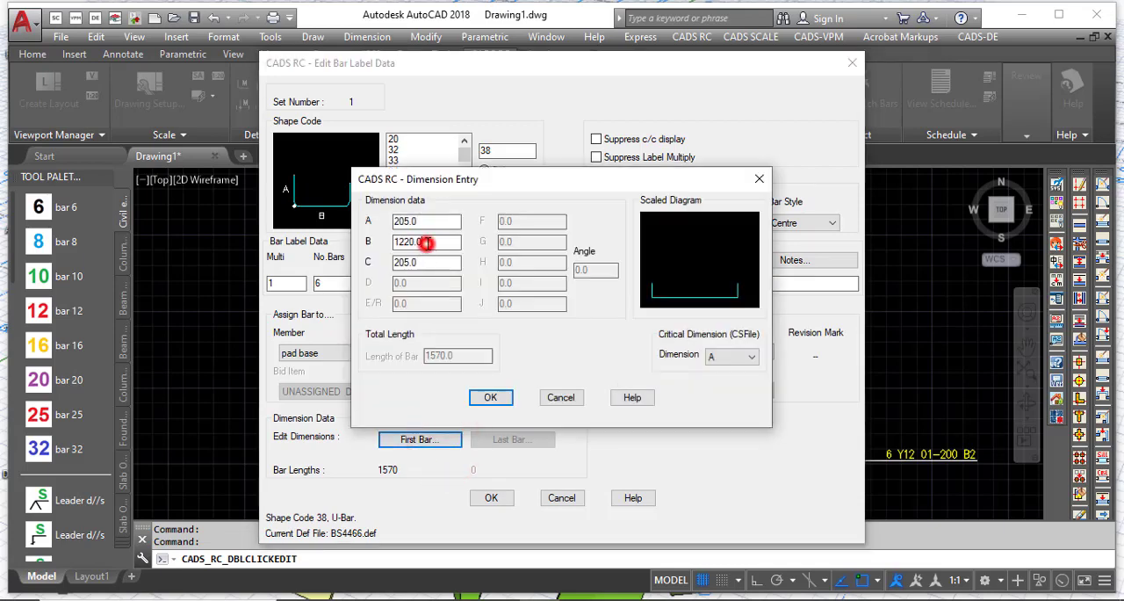
{"action": "left_click", "coordinate": [489, 397]}
{"action": "left_click", "coordinate": [490, 498]}
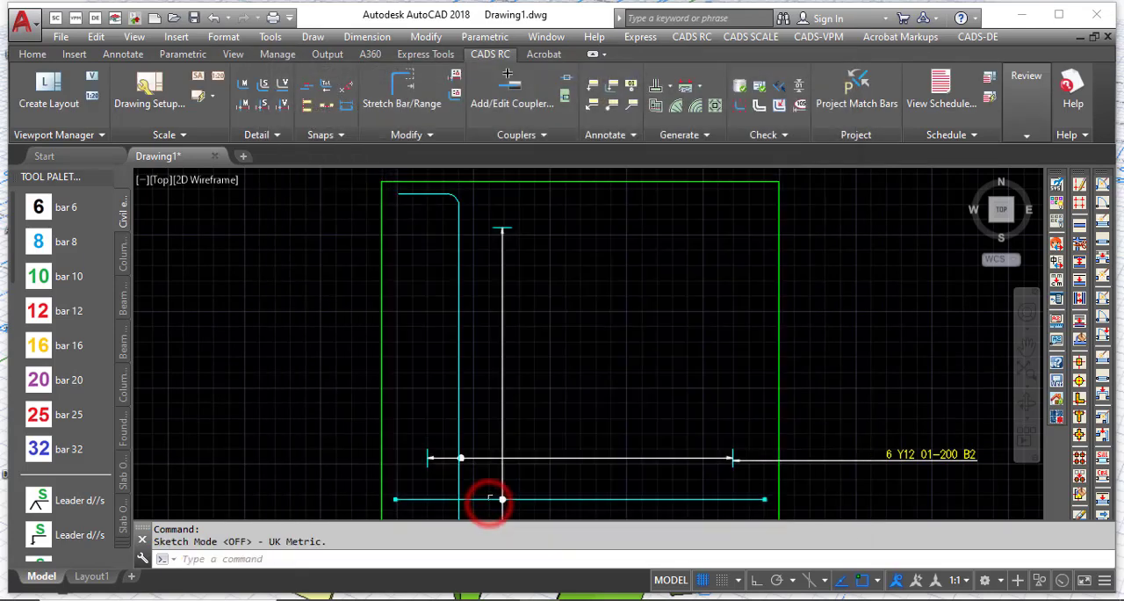
Step: Set the view of the horizontal bar mark 02 in the base plan to Side
{"action": "scroll", "coordinate": [449, 260], "scroll_direction": "down", "scroll_amount": 4}
{"action": "scroll", "coordinate": [448, 330], "scroll_direction": "up", "scroll_amount": 4}
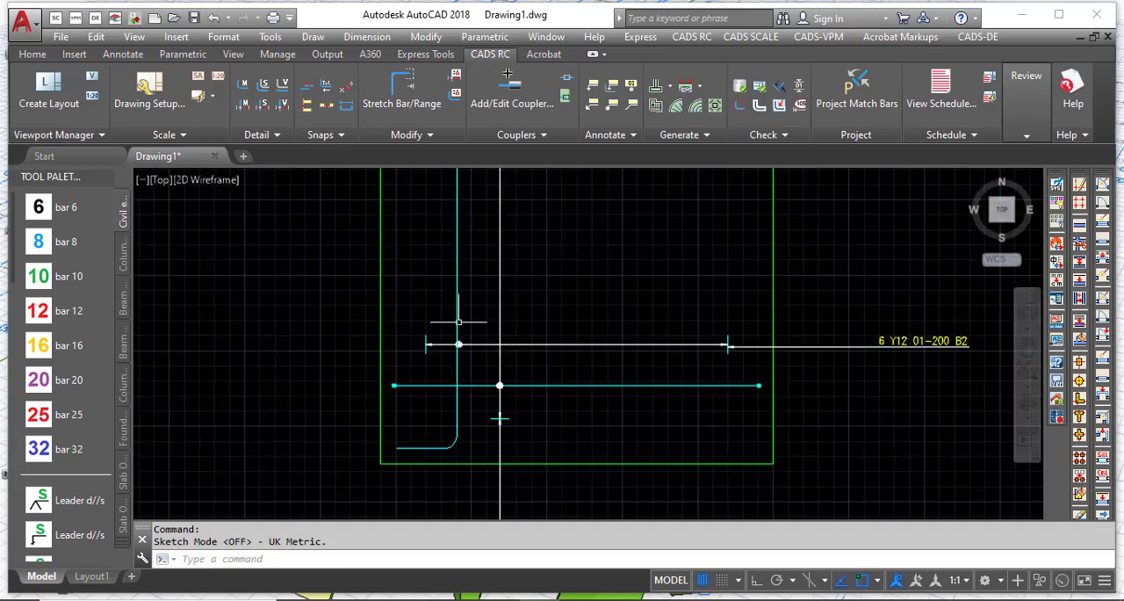
{"action": "double_click", "coordinate": [544, 384]}
{"action": "left_click", "coordinate": [619, 224]}
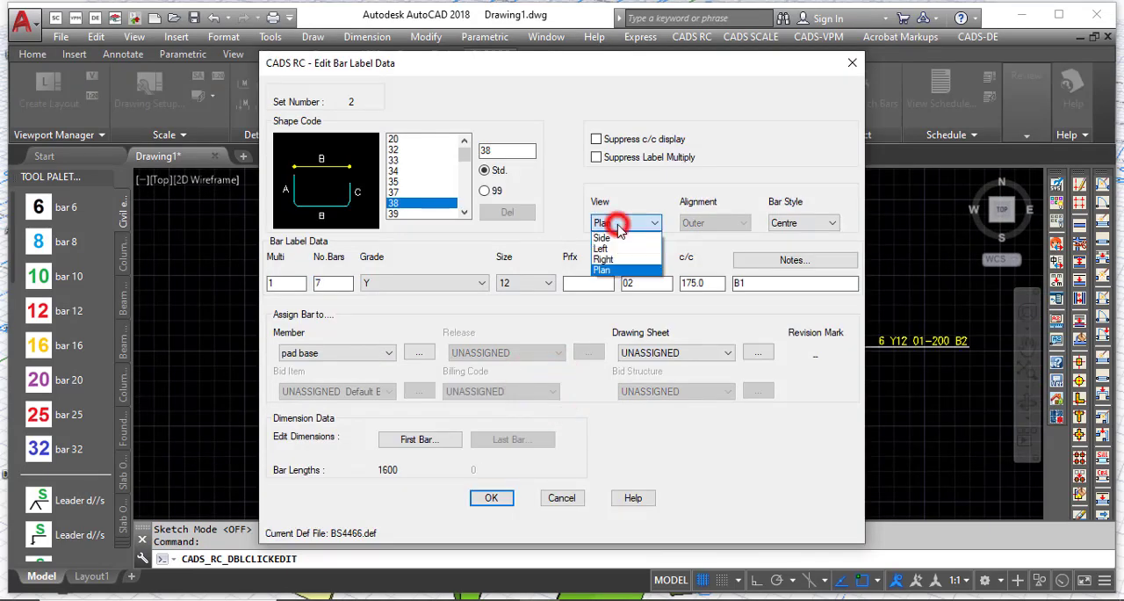
{"action": "left_click", "coordinate": [602, 238]}
{"action": "left_click", "coordinate": [511, 501]}
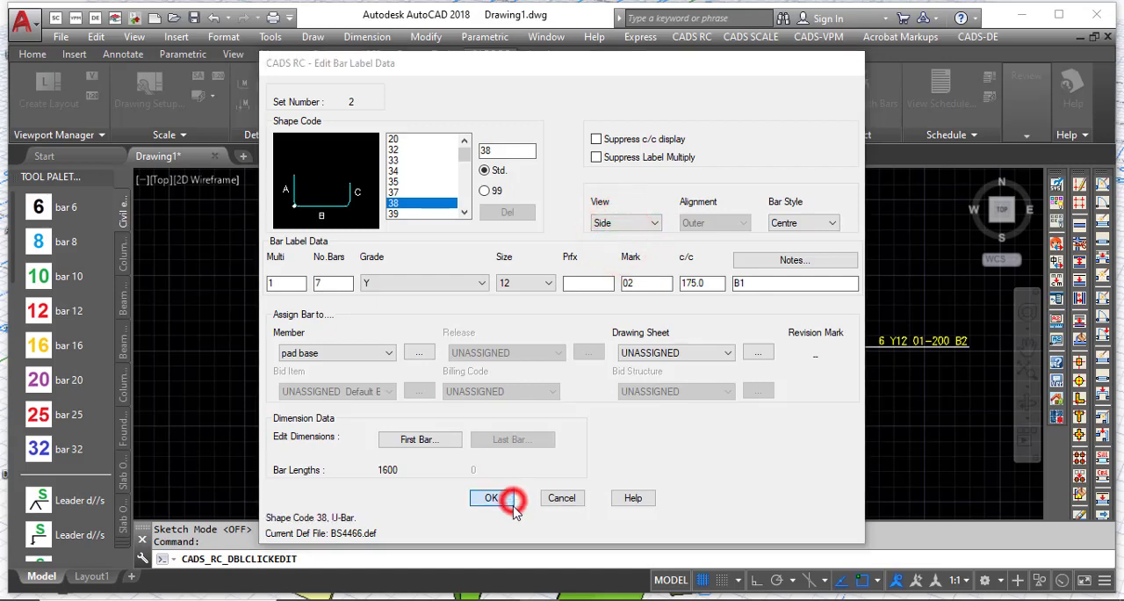
{"action": "key", "text": "Escape"}
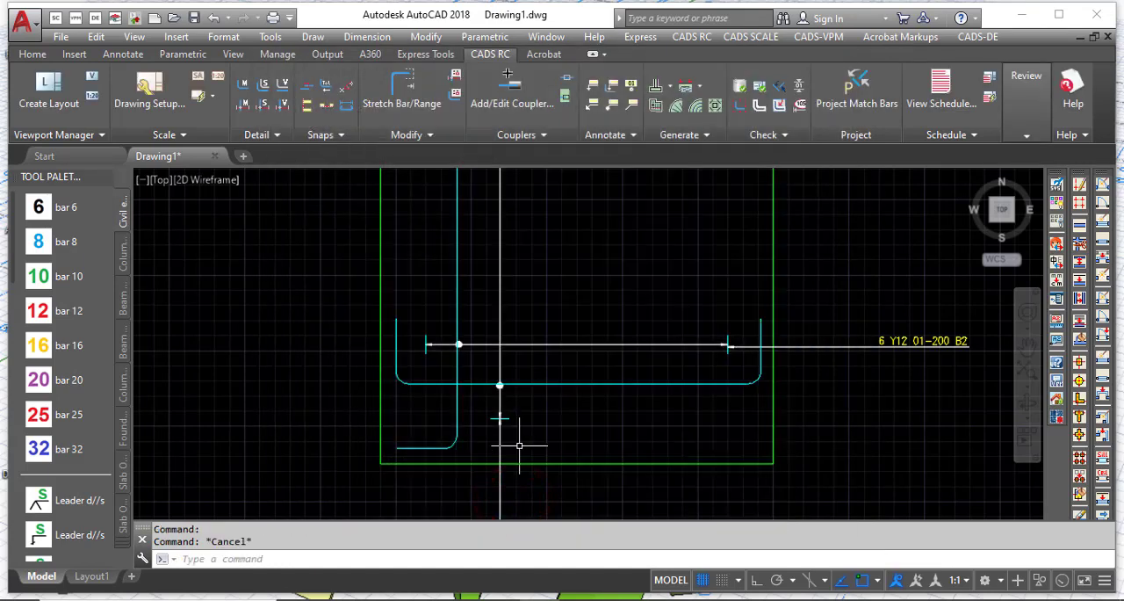
Step: Examine the side-view bars in the base plan, then the links and corner bars in the column section
{"action": "scroll", "coordinate": [519, 446], "scroll_direction": "down", "scroll_amount": 4}
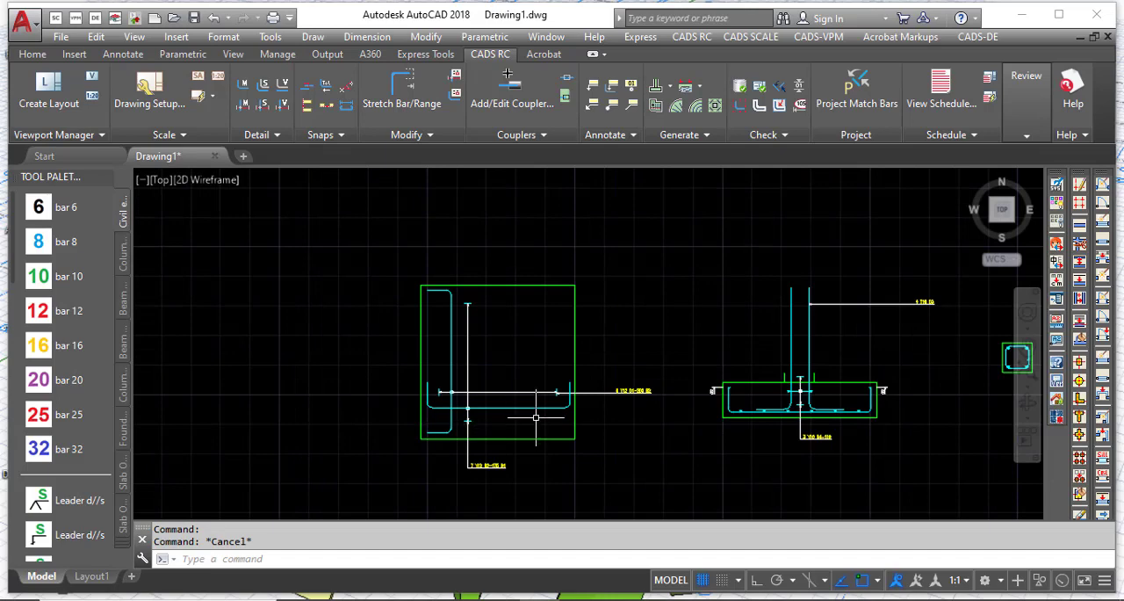
{"action": "scroll", "coordinate": [437, 397], "scroll_direction": "down", "scroll_amount": 2}
{"action": "scroll", "coordinate": [448, 413], "scroll_direction": "up", "scroll_amount": 4}
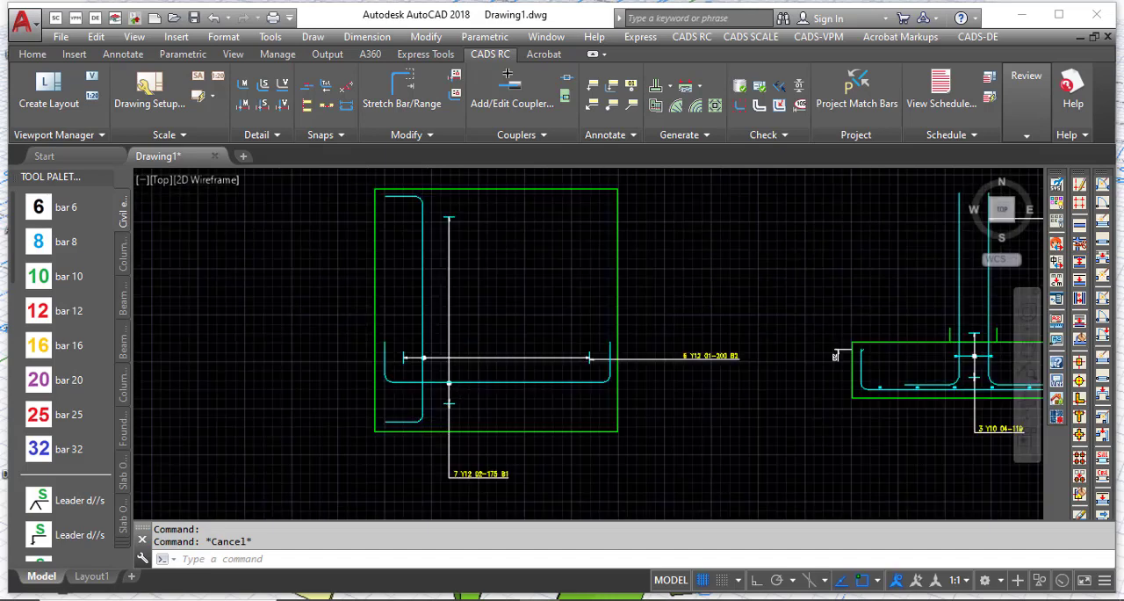
{"action": "scroll", "coordinate": [387, 337], "scroll_direction": "up", "scroll_amount": 4}
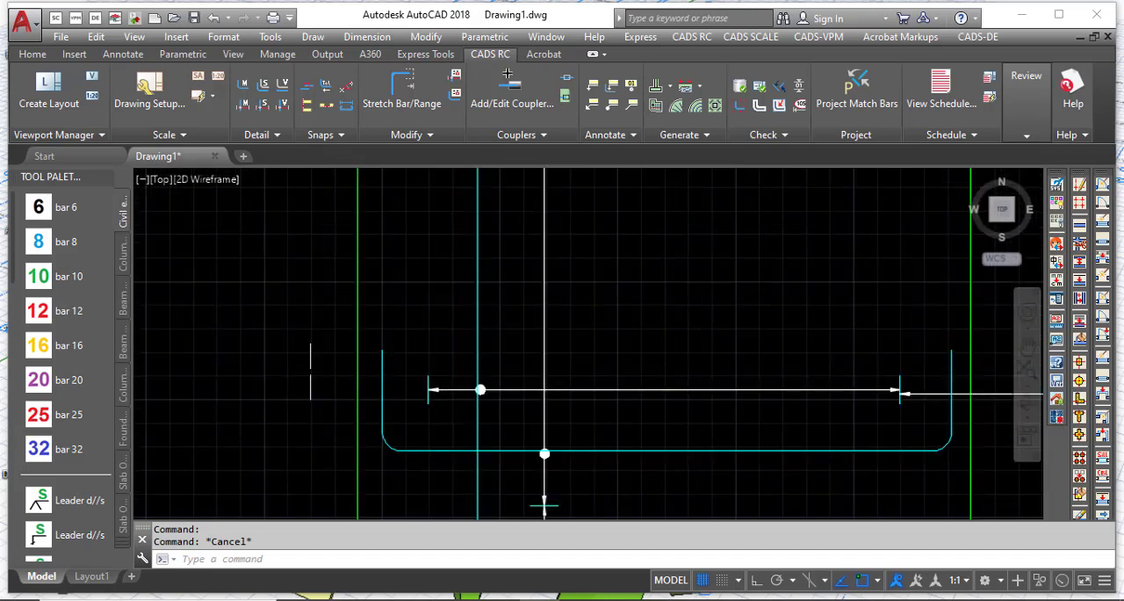
{"action": "scroll", "coordinate": [254, 385], "scroll_direction": "down", "scroll_amount": 4}
{"action": "scroll", "coordinate": [291, 309], "scroll_direction": "up", "scroll_amount": 3}
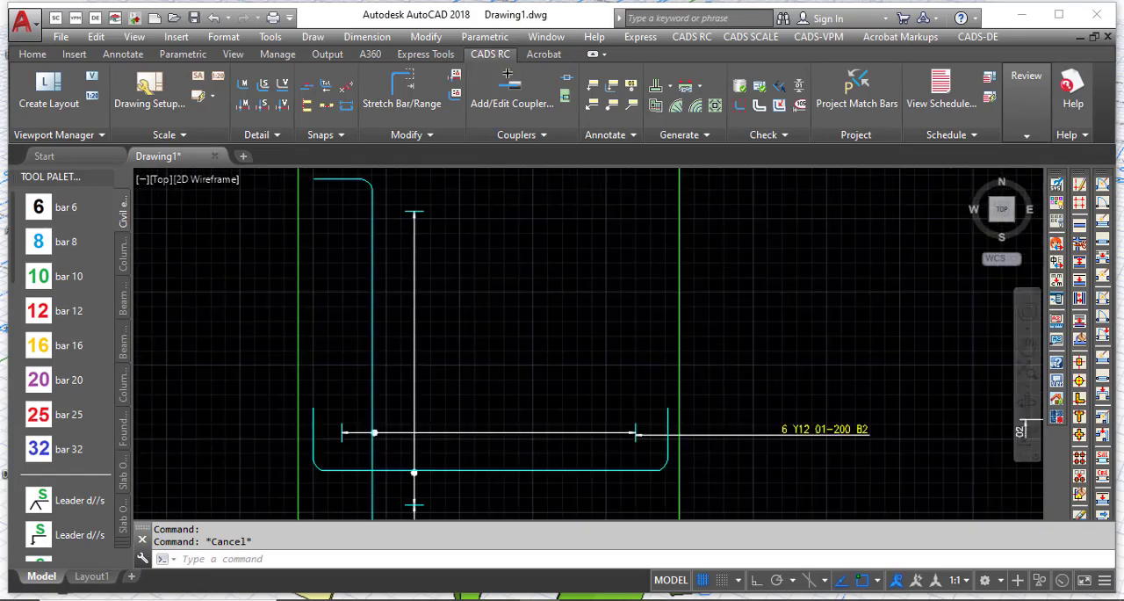
{"action": "scroll", "coordinate": [262, 311], "scroll_direction": "down", "scroll_amount": 5}
{"action": "scroll", "coordinate": [351, 320], "scroll_direction": "down", "scroll_amount": 4}
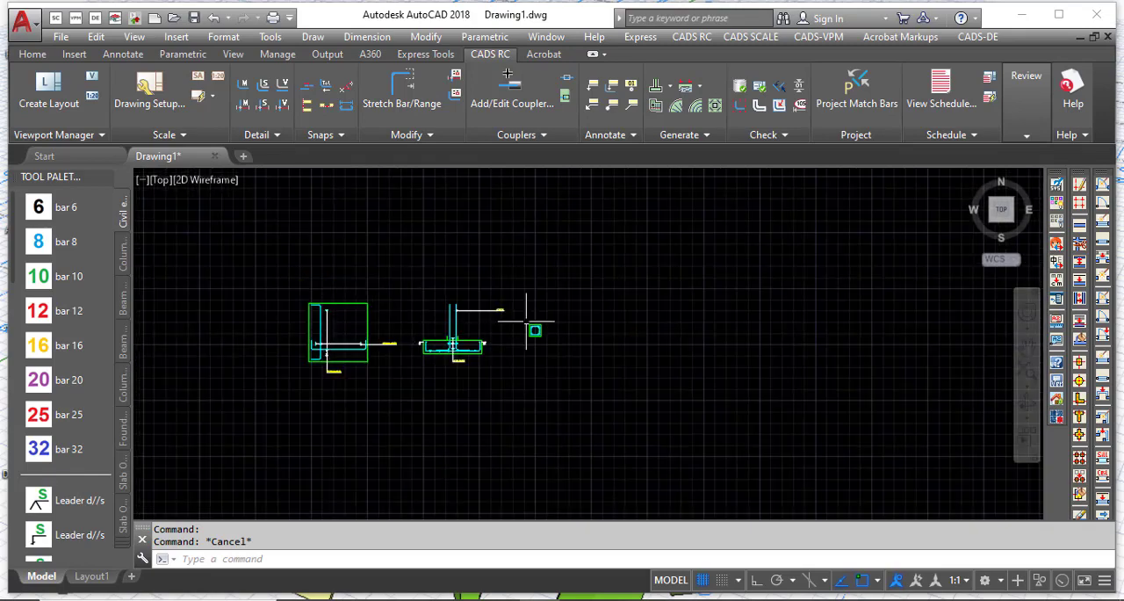
{"action": "scroll", "coordinate": [605, 323], "scroll_direction": "up", "scroll_amount": 8}
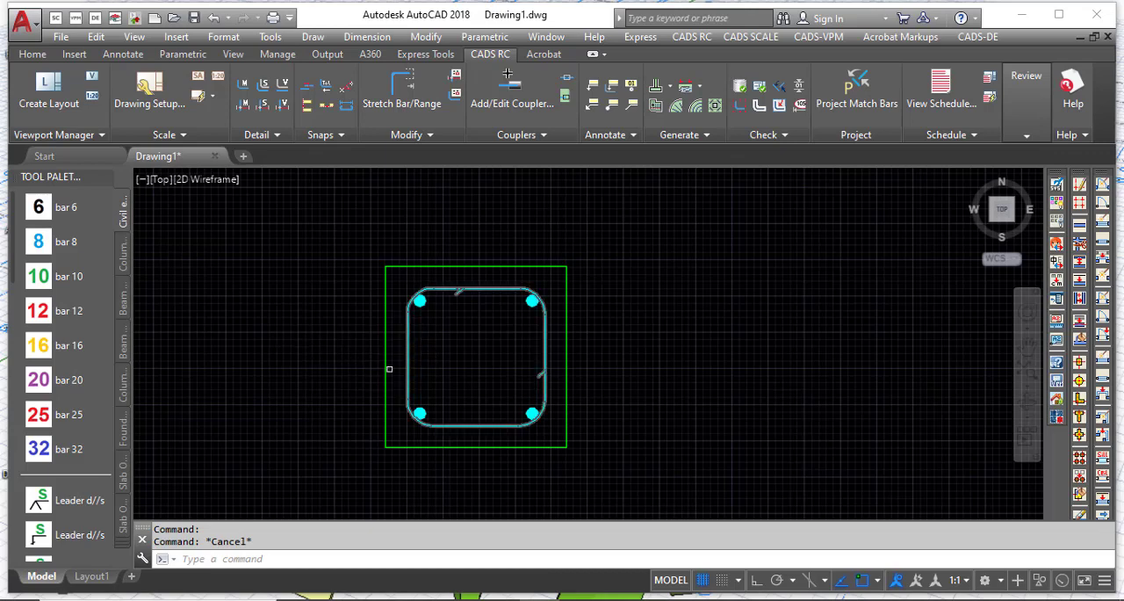
{"action": "scroll", "coordinate": [419, 323], "scroll_direction": "up", "scroll_amount": 4}
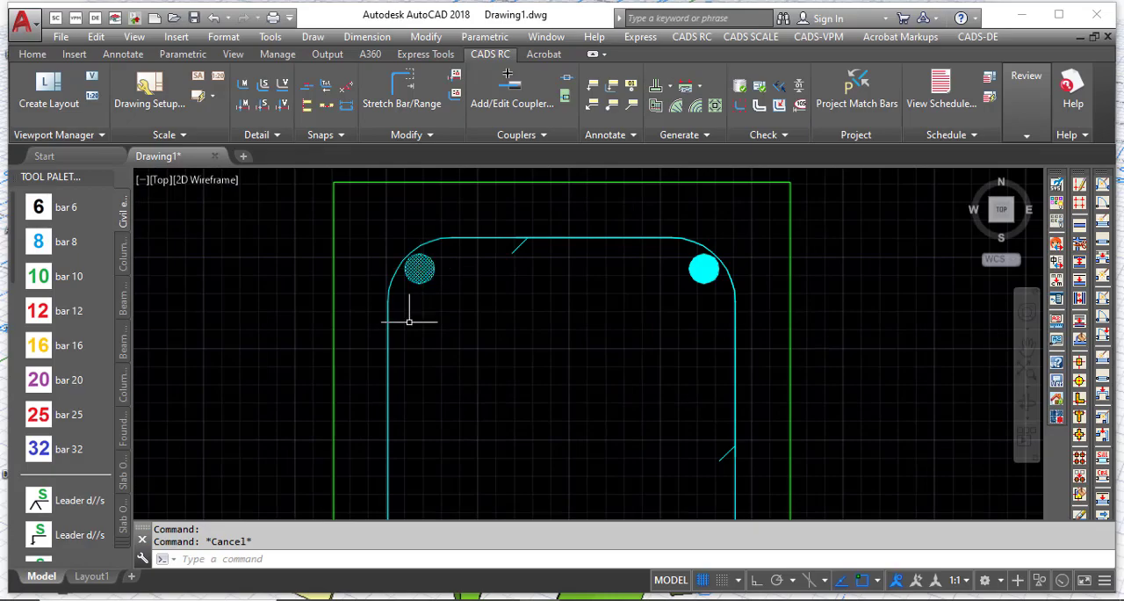
{"action": "scroll", "coordinate": [409, 322], "scroll_direction": "down", "scroll_amount": 8}
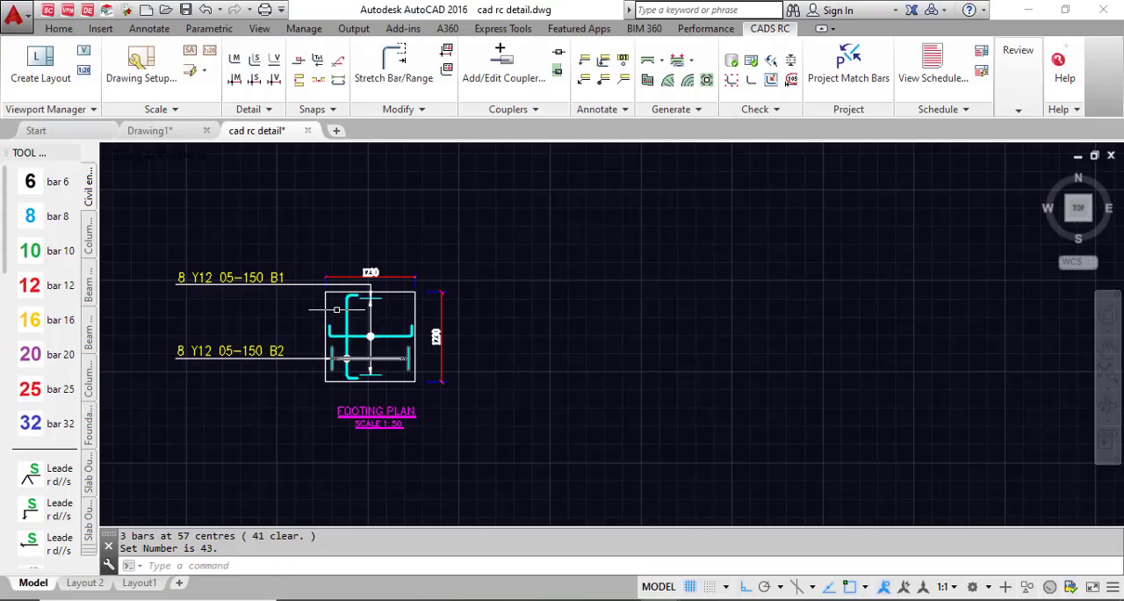
Step: Switch to the cad rc detail drawing and examine the footing plan and footing section as a labelling reference
{"action": "scroll", "coordinate": [336, 309], "scroll_direction": "up", "scroll_amount": 3}
{"action": "scroll", "coordinate": [351, 216], "scroll_direction": "down", "scroll_amount": 2}
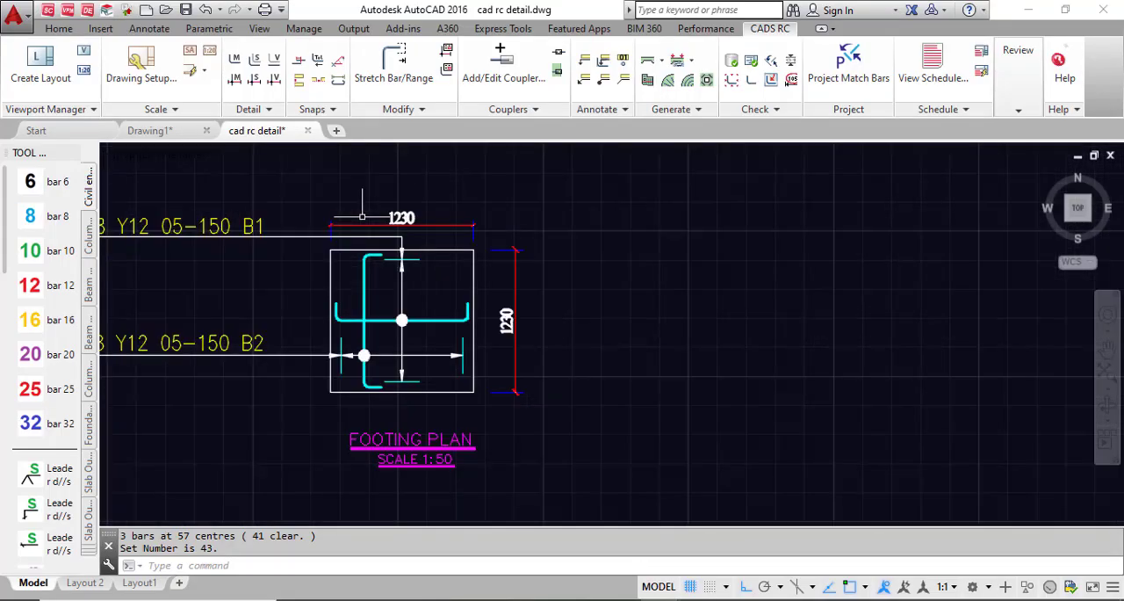
{"action": "scroll", "coordinate": [291, 332], "scroll_direction": "up", "scroll_amount": 2}
{"action": "scroll", "coordinate": [590, 230], "scroll_direction": "down", "scroll_amount": 2}
{"action": "scroll", "coordinate": [336, 291], "scroll_direction": "down", "scroll_amount": 5}
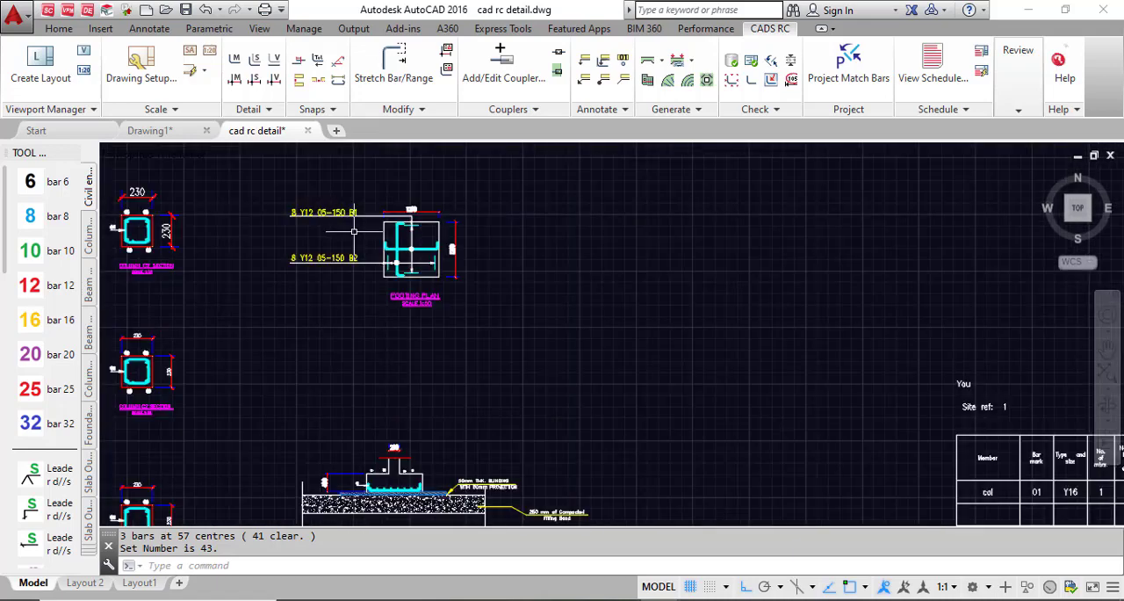
{"action": "scroll", "coordinate": [353, 279], "scroll_direction": "up", "scroll_amount": 5}
{"action": "scroll", "coordinate": [345, 223], "scroll_direction": "up", "scroll_amount": 3}
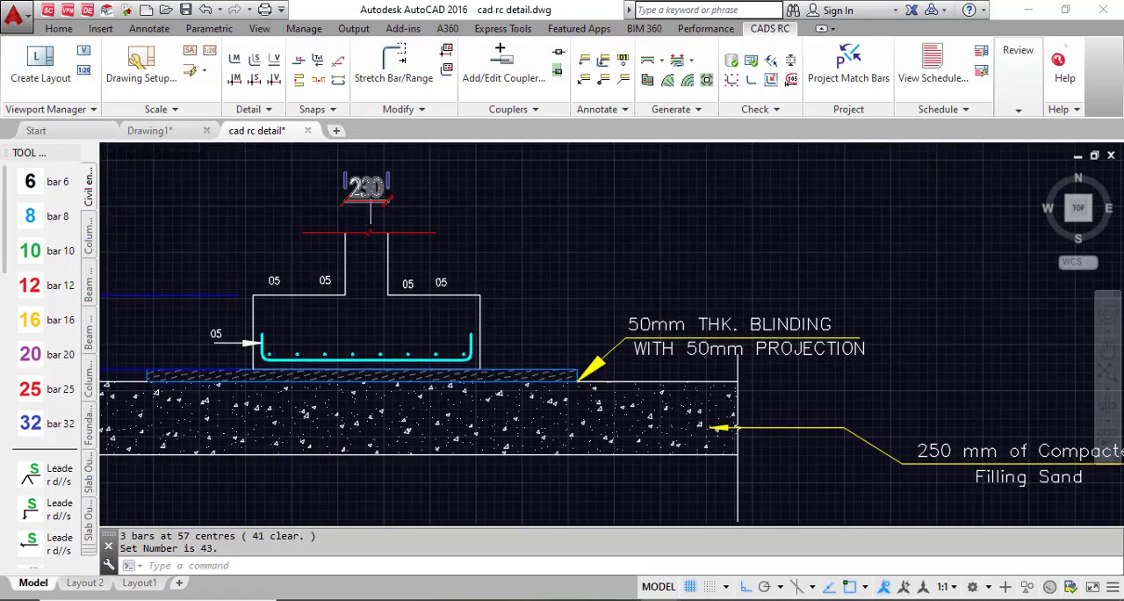
{"action": "scroll", "coordinate": [505, 266], "scroll_direction": "down", "scroll_amount": 5}
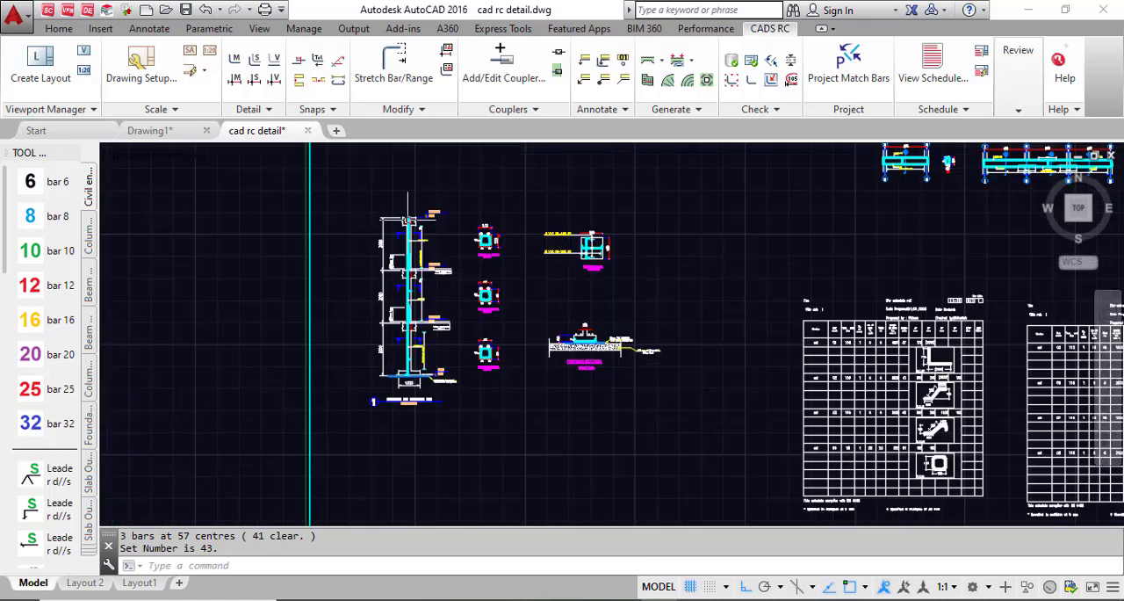
Step: Examine the column elevation and sections, and the bar labels and laps in the beam details
{"action": "scroll", "coordinate": [409, 219], "scroll_direction": "up", "scroll_amount": 4}
{"action": "scroll", "coordinate": [409, 212], "scroll_direction": "down", "scroll_amount": 2}
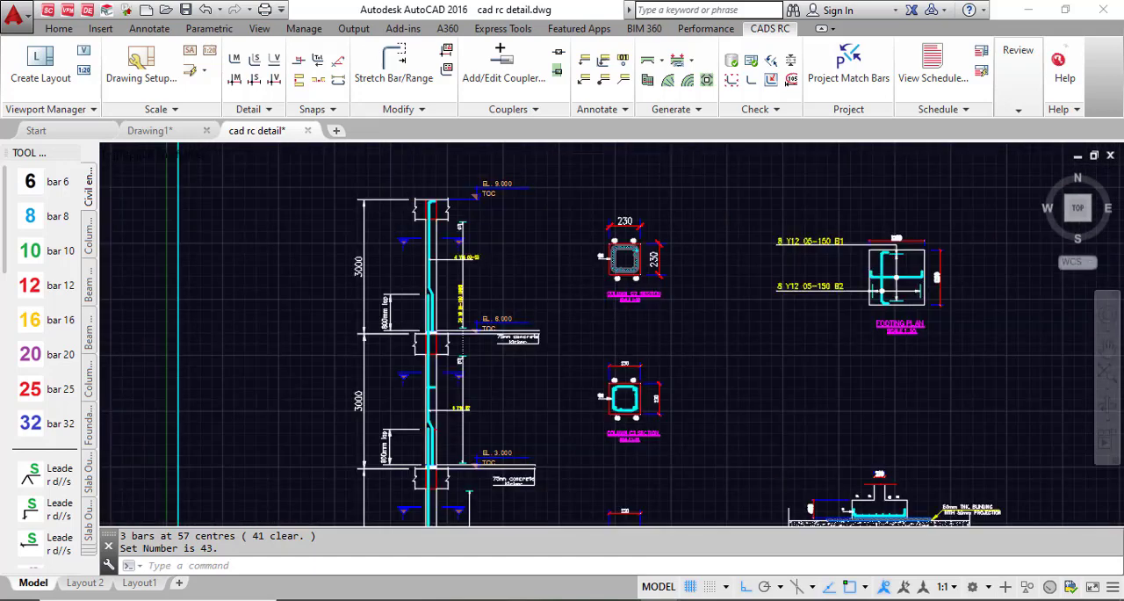
{"action": "scroll", "coordinate": [646, 245], "scroll_direction": "up", "scroll_amount": 4}
{"action": "scroll", "coordinate": [202, 362], "scroll_direction": "down", "scroll_amount": 11}
{"action": "scroll", "coordinate": [383, 322], "scroll_direction": "up", "scroll_amount": 9}
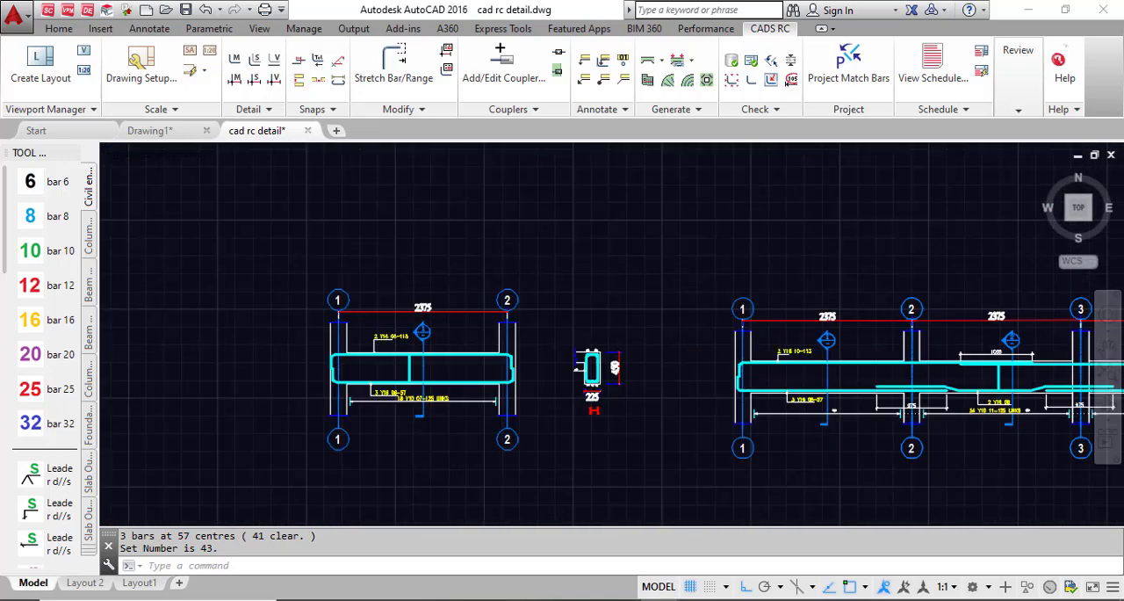
{"action": "scroll", "coordinate": [418, 364], "scroll_direction": "up", "scroll_amount": 4}
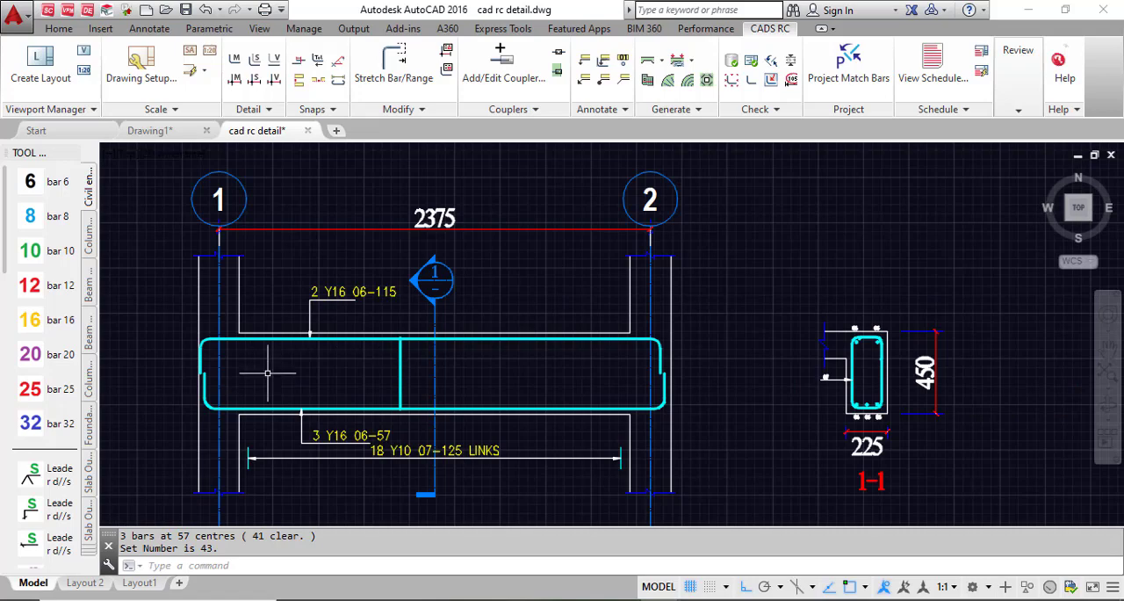
{"action": "scroll", "coordinate": [126, 342], "scroll_direction": "down", "scroll_amount": 5}
{"action": "scroll", "coordinate": [579, 355], "scroll_direction": "up", "scroll_amount": 6}
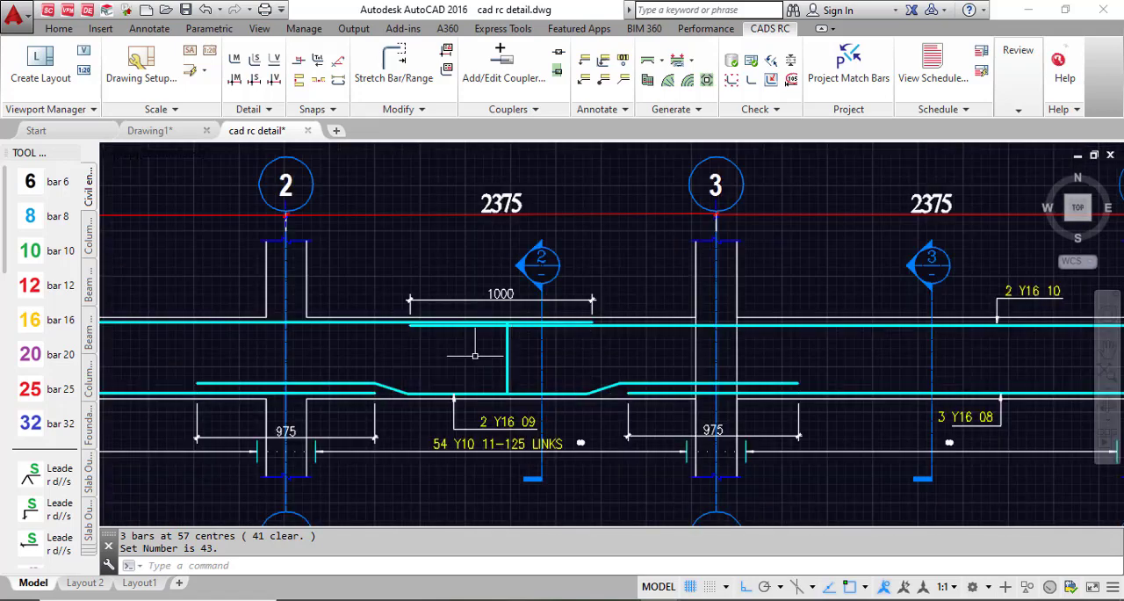
{"action": "scroll", "coordinate": [333, 407], "scroll_direction": "down", "scroll_amount": 7}
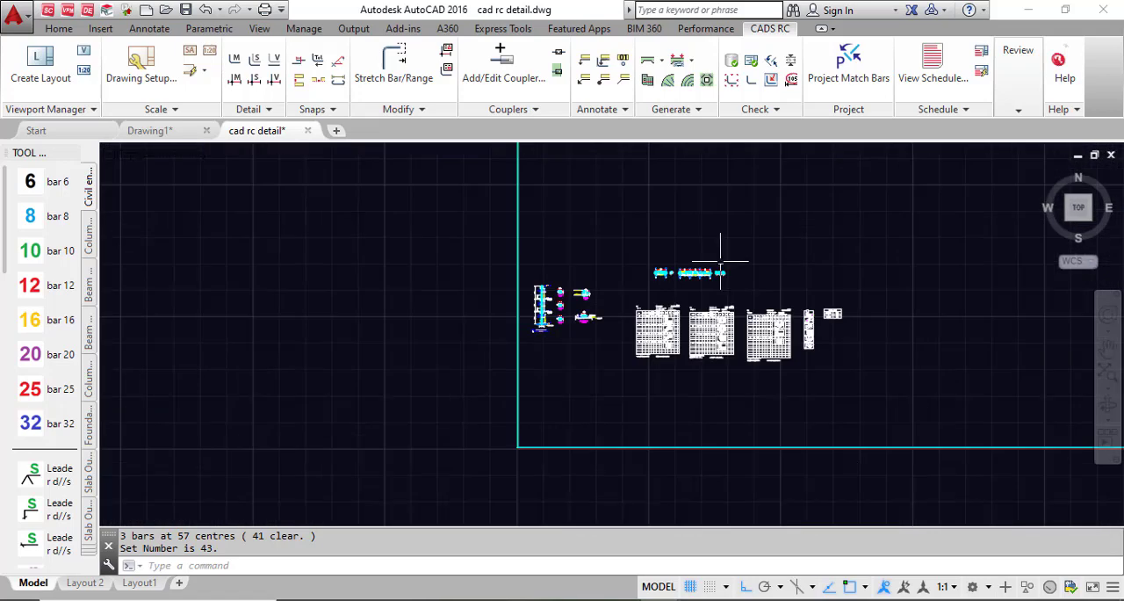
Step: Examine the bar schedules, shape code diagrams and weight table in the cad rc detail drawing
{"action": "scroll", "coordinate": [722, 244], "scroll_direction": "up", "scroll_amount": 1}
{"action": "scroll", "coordinate": [665, 318], "scroll_direction": "up", "scroll_amount": 5}
{"action": "scroll", "coordinate": [338, 379], "scroll_direction": "down", "scroll_amount": 5}
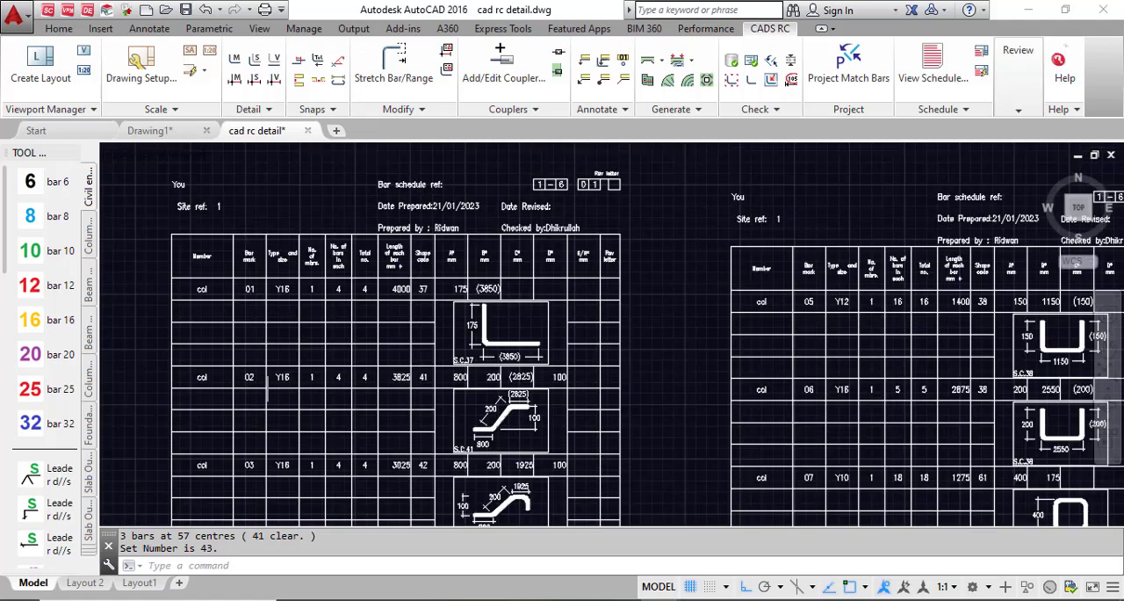
{"action": "scroll", "coordinate": [597, 365], "scroll_direction": "up", "scroll_amount": 5}
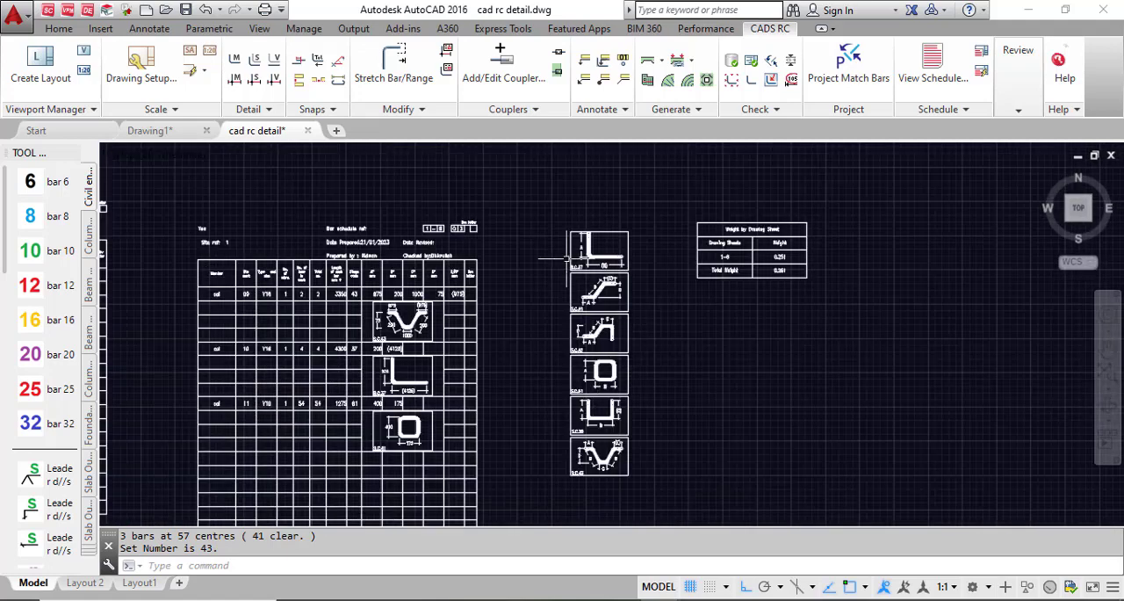
{"action": "scroll", "coordinate": [566, 259], "scroll_direction": "up", "scroll_amount": 4}
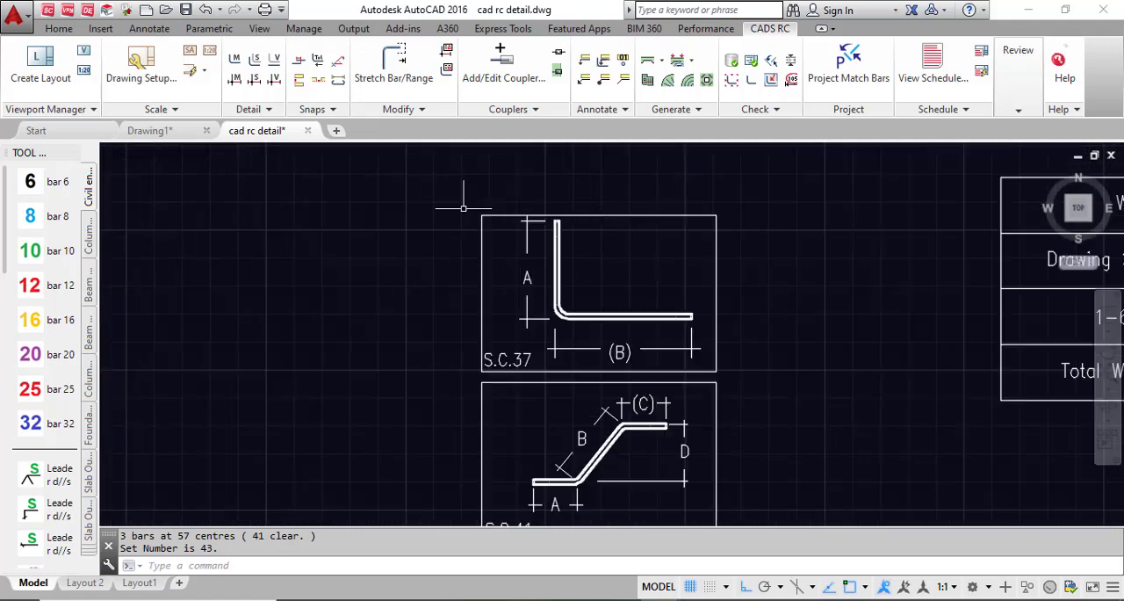
{"action": "scroll", "coordinate": [457, 219], "scroll_direction": "down", "scroll_amount": 5}
{"action": "scroll", "coordinate": [493, 329], "scroll_direction": "up", "scroll_amount": 5}
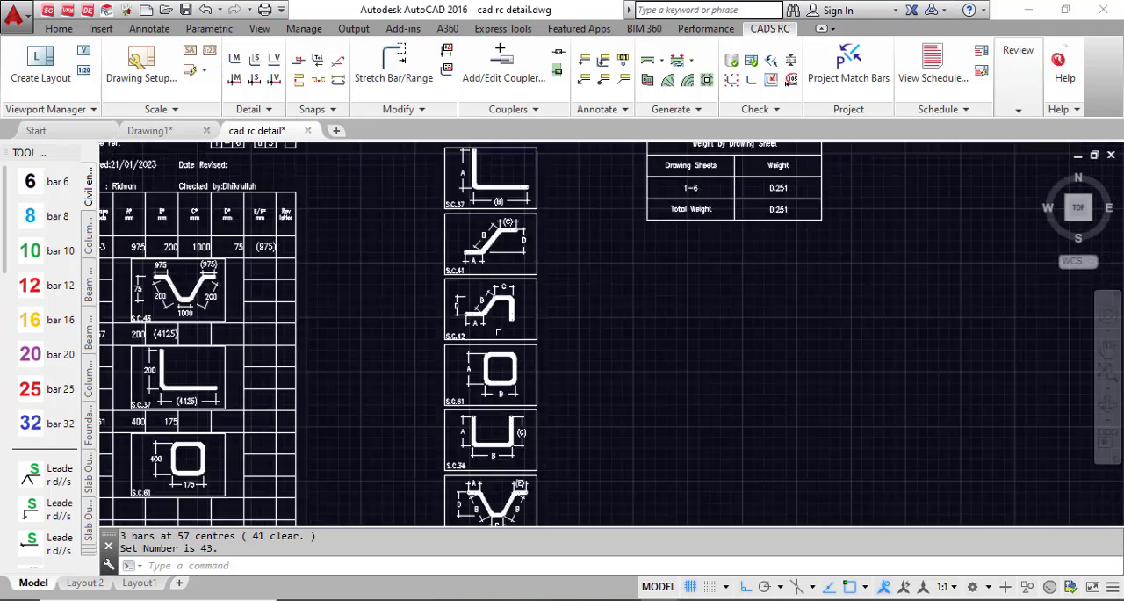
{"action": "scroll", "coordinate": [285, 309], "scroll_direction": "down", "scroll_amount": 5}
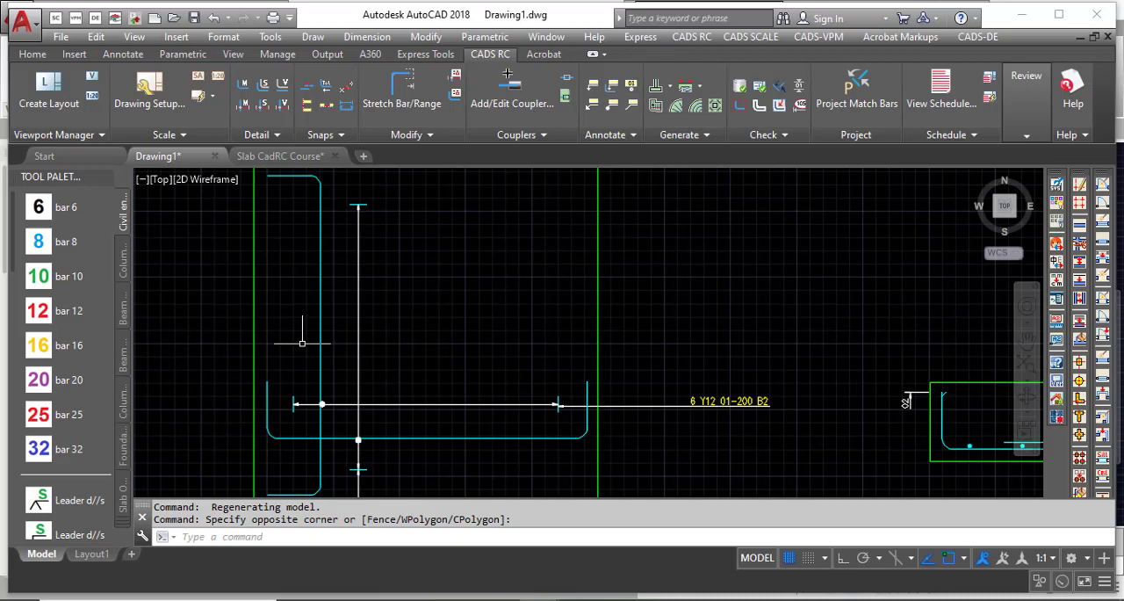
{"action": "scroll", "coordinate": [195, 330], "scroll_direction": "down", "scroll_amount": 3}
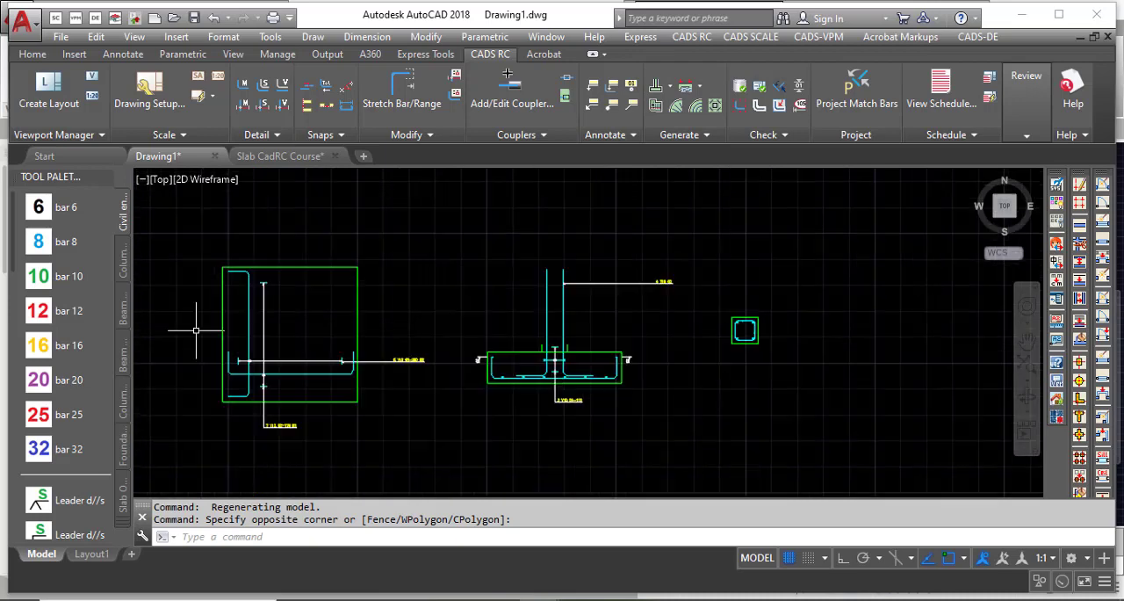
Step: Return to Drawing1 and inspect the starter bar label in the elevation and the column section
{"action": "scroll", "coordinate": [658, 281], "scroll_direction": "up", "scroll_amount": 5}
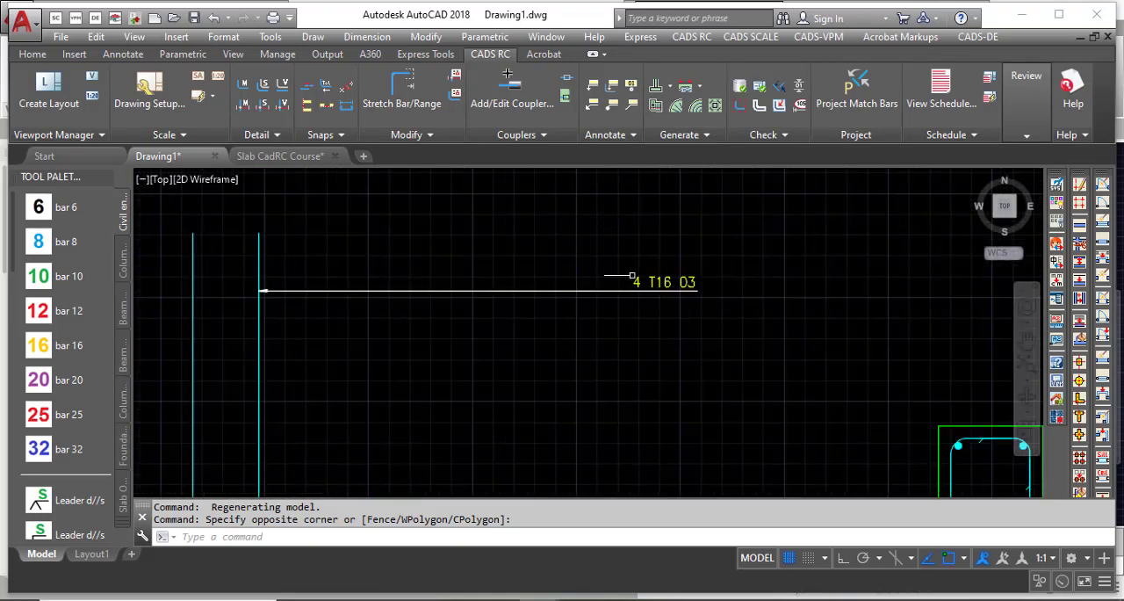
{"action": "scroll", "coordinate": [631, 276], "scroll_direction": "down", "scroll_amount": 5}
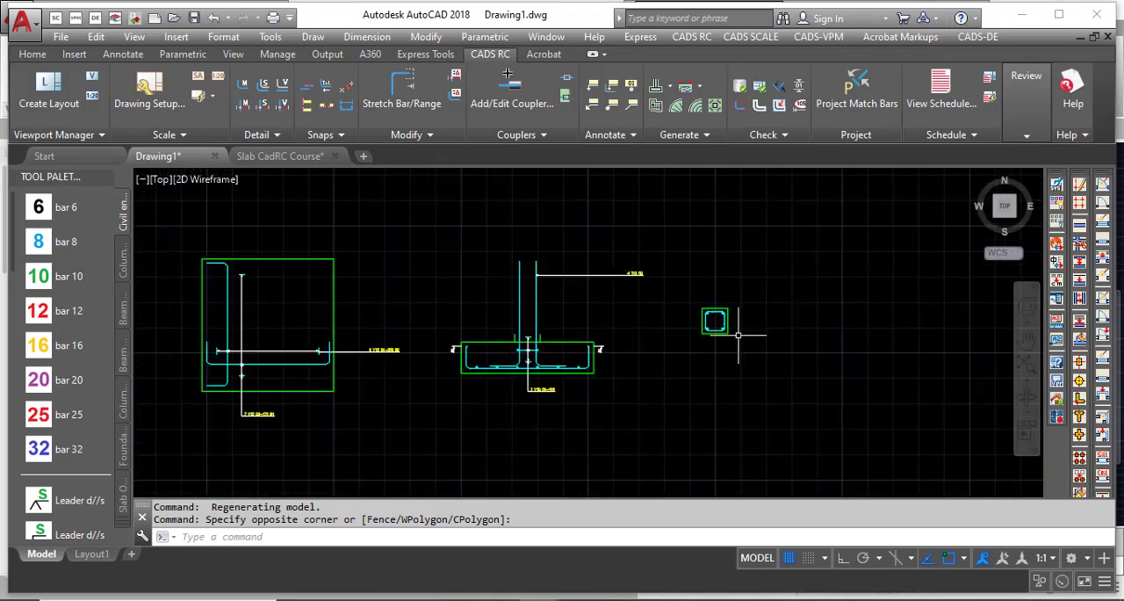
{"action": "scroll", "coordinate": [731, 325], "scroll_direction": "up", "scroll_amount": 5}
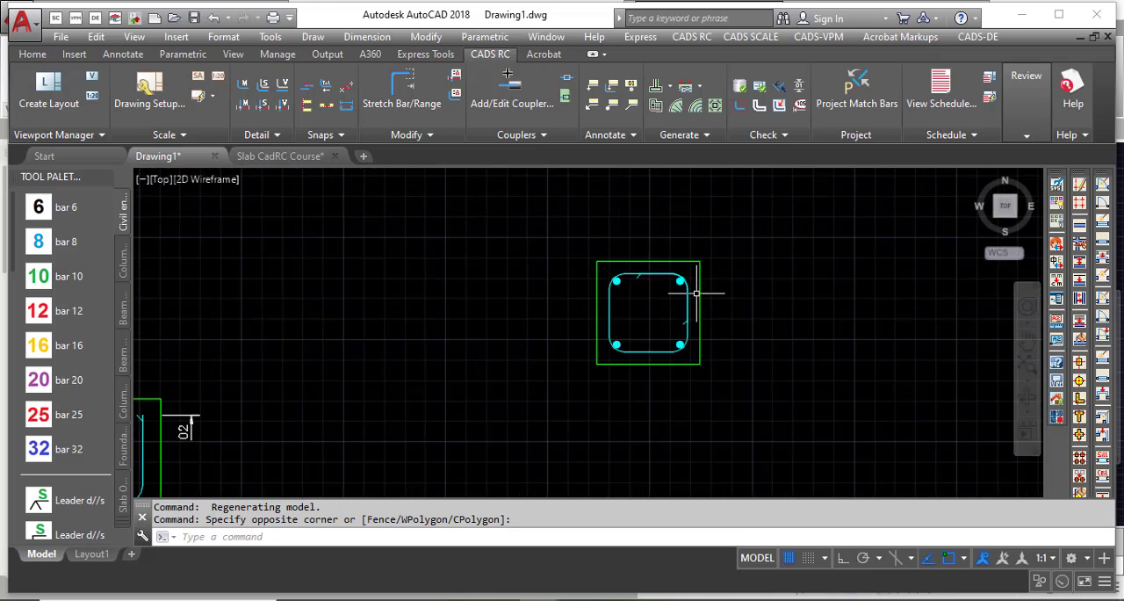
{"action": "scroll", "coordinate": [657, 250], "scroll_direction": "up", "scroll_amount": 2}
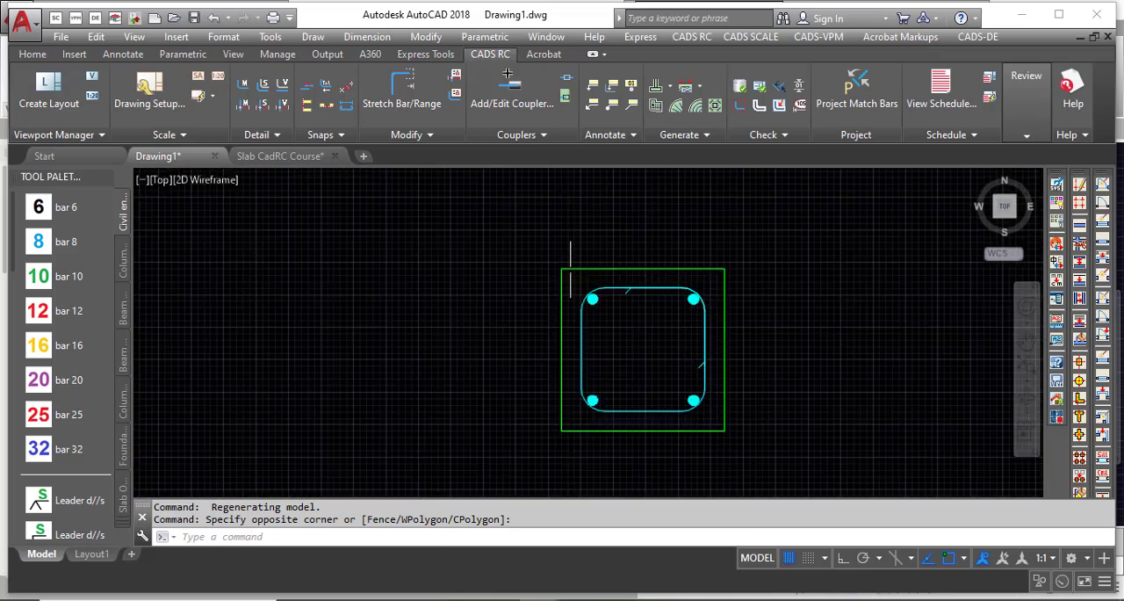